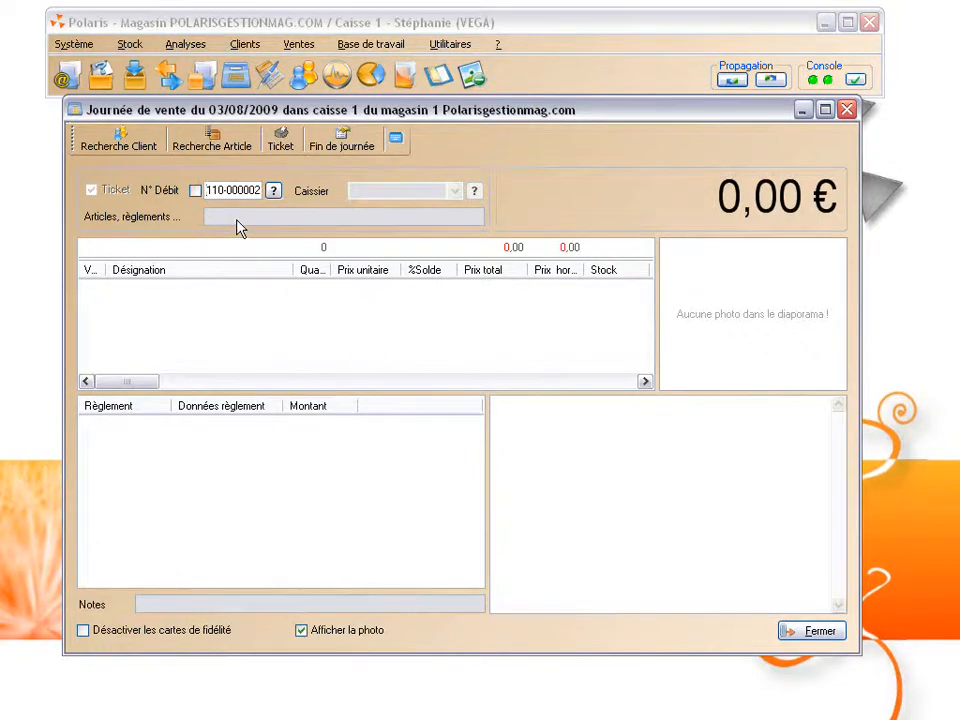
Start a new sale with the proposed debit number and choose the seller with code 1 as cashier.
key("Return")
left_click(474, 191)
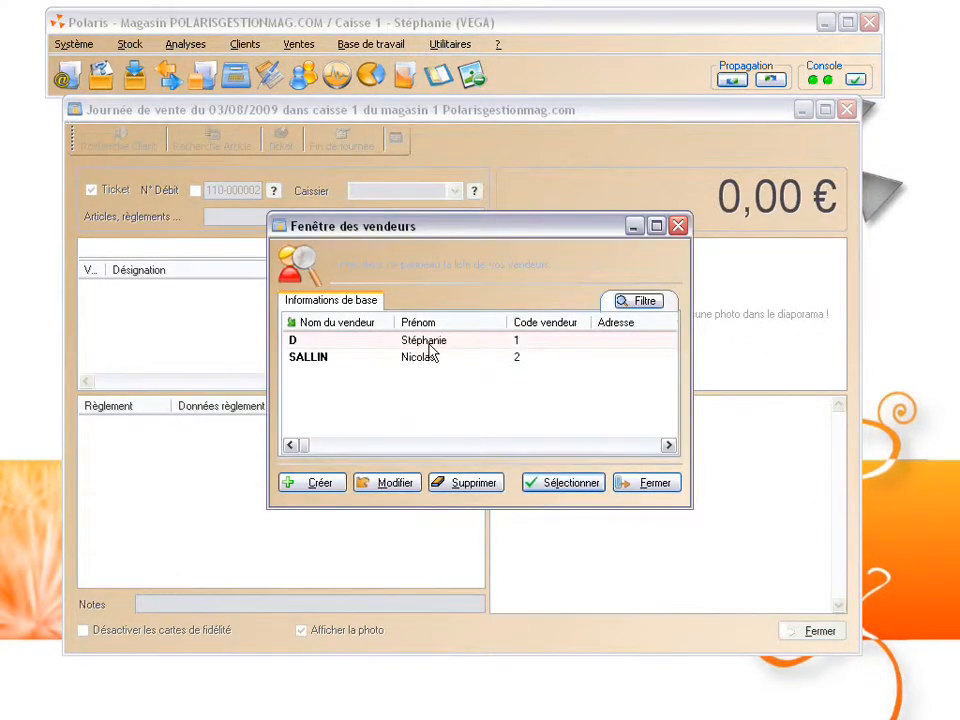
left_click(578, 485)
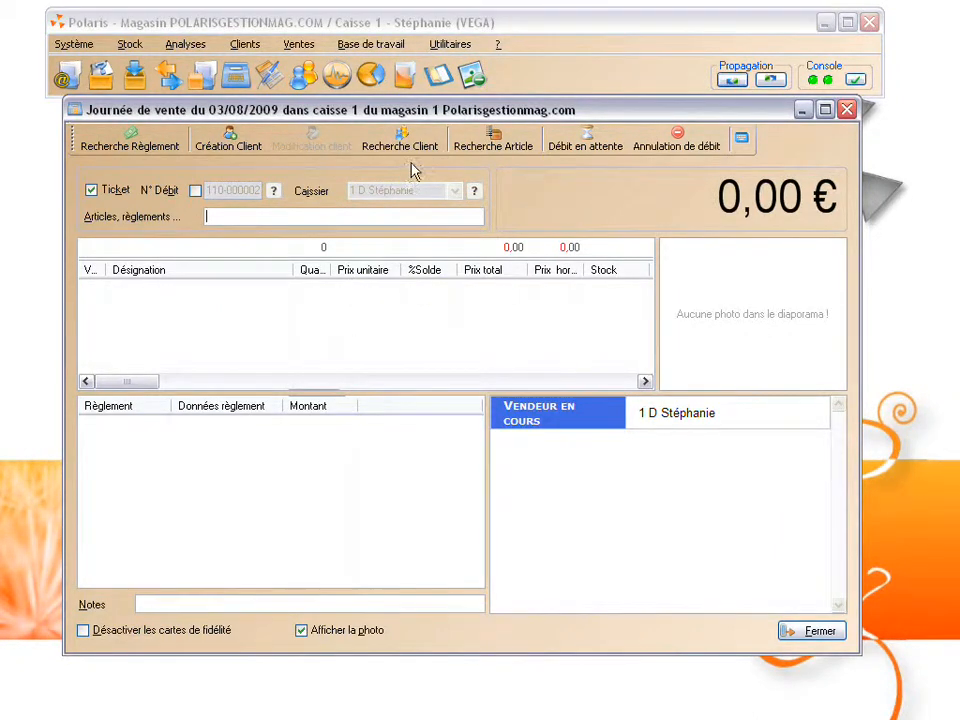
Find the green leather Pump model in the article search and add its size 40 to the sale.
left_click(485, 150)
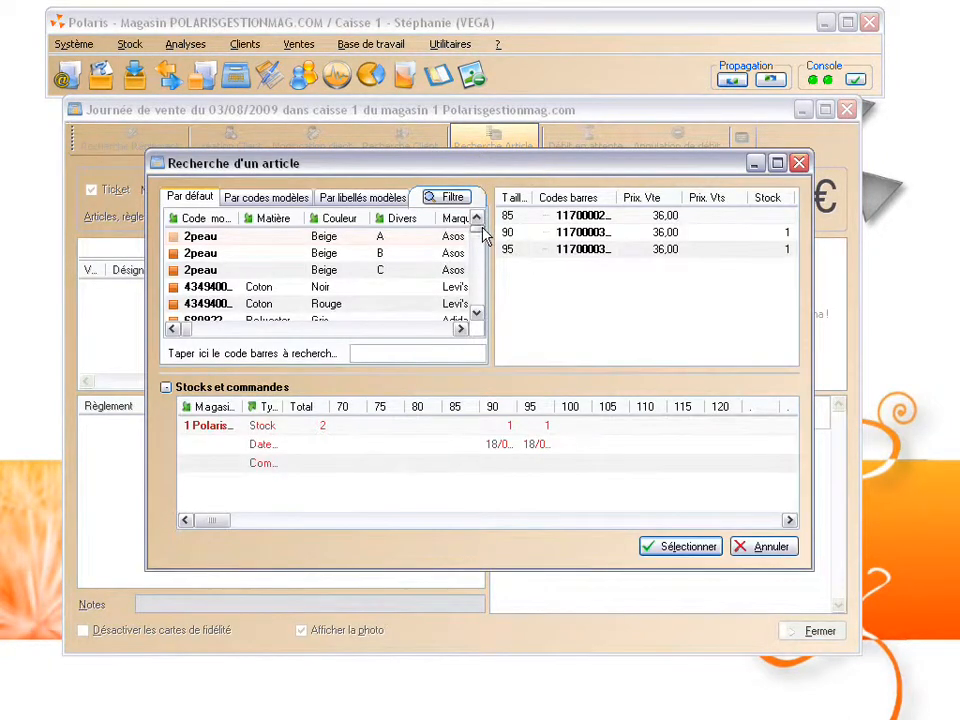
left_click_drag(477, 230, 281, 279)
left_click(205, 256)
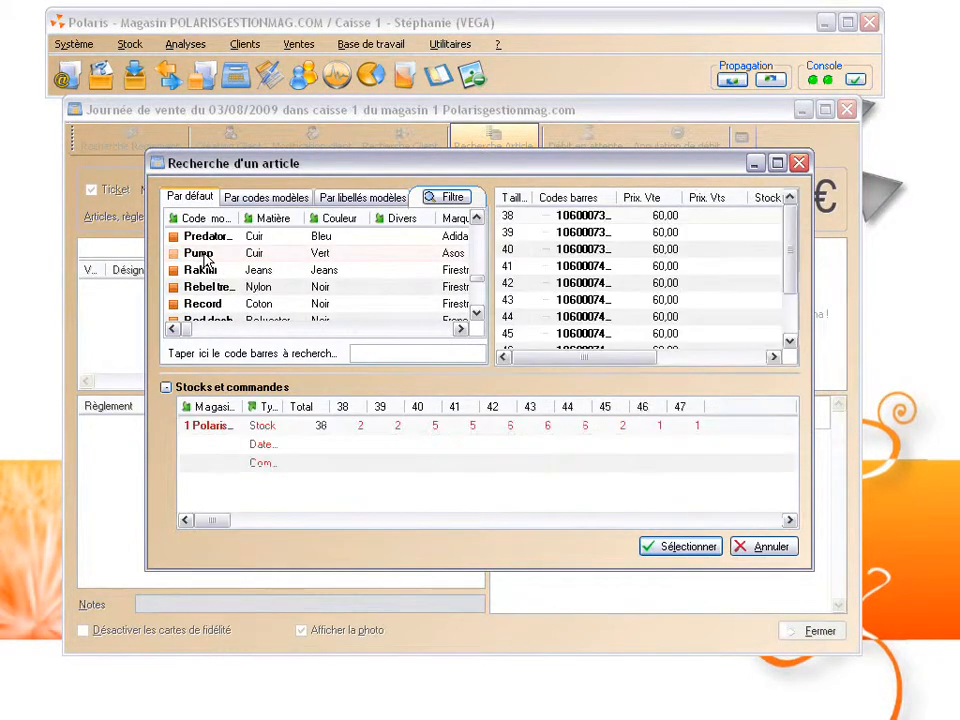
left_click(519, 253)
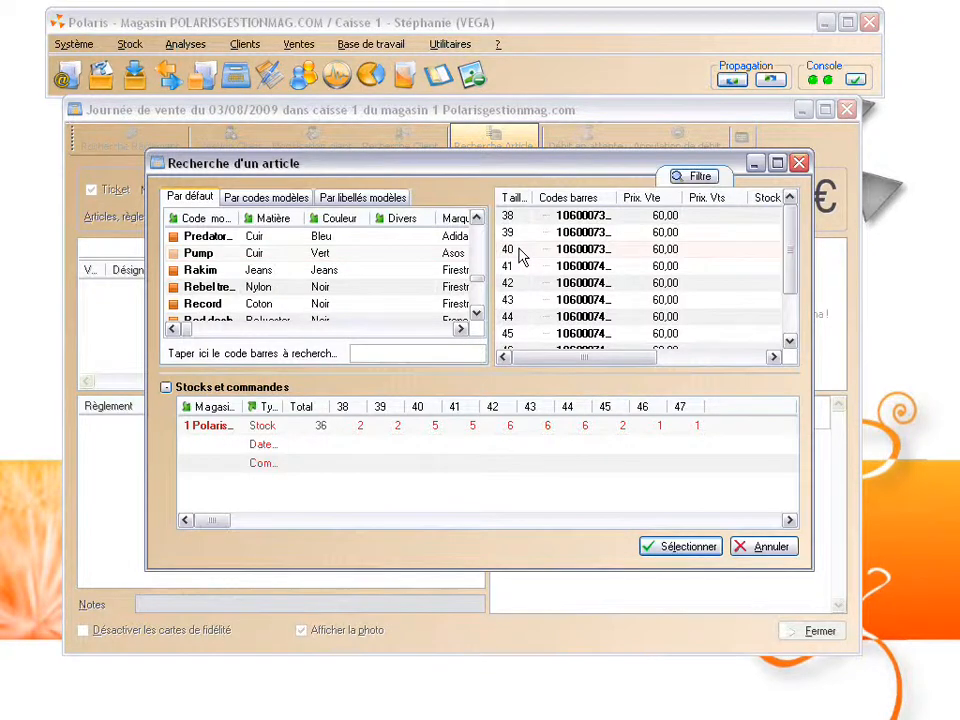
left_click(690, 547)
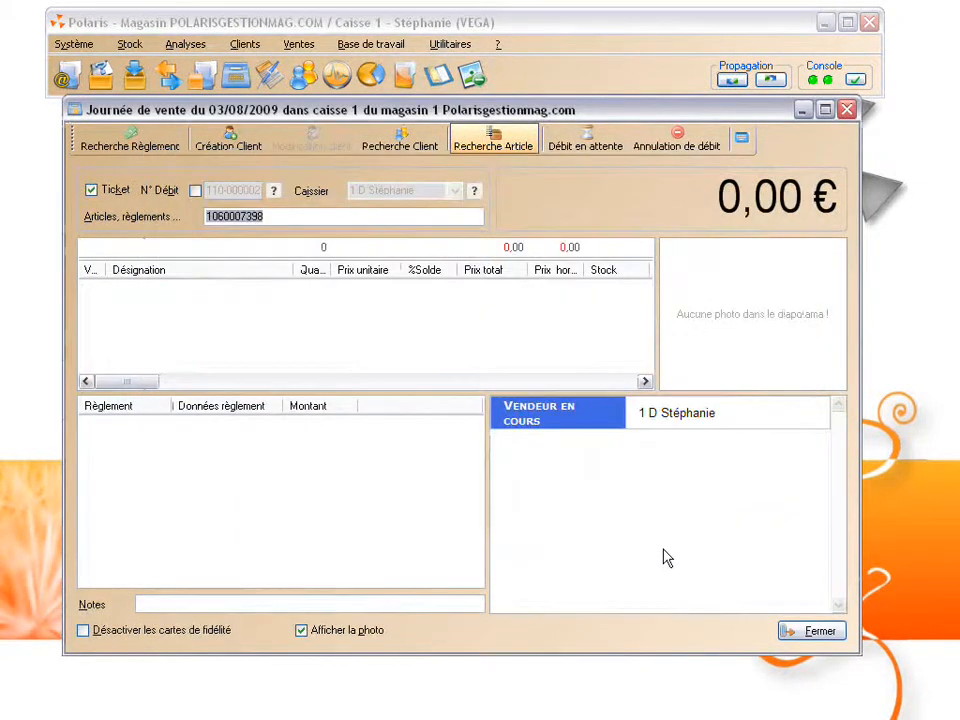
key("Return")
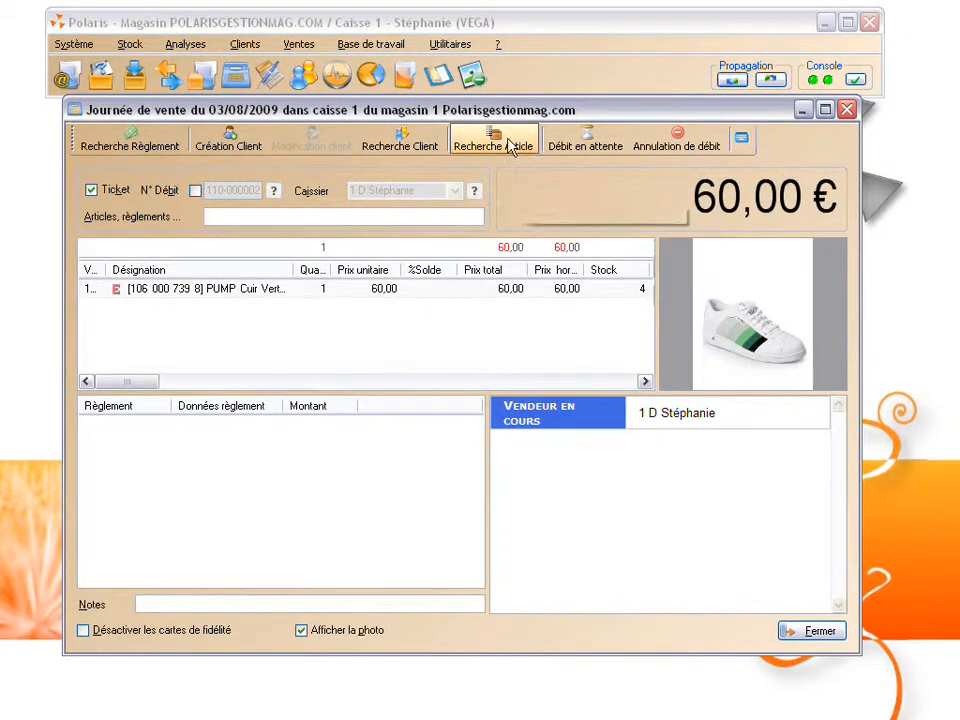
Find the black satin Ballerine model in the article search and add its size 38 to the sale.
left_click(493, 143)
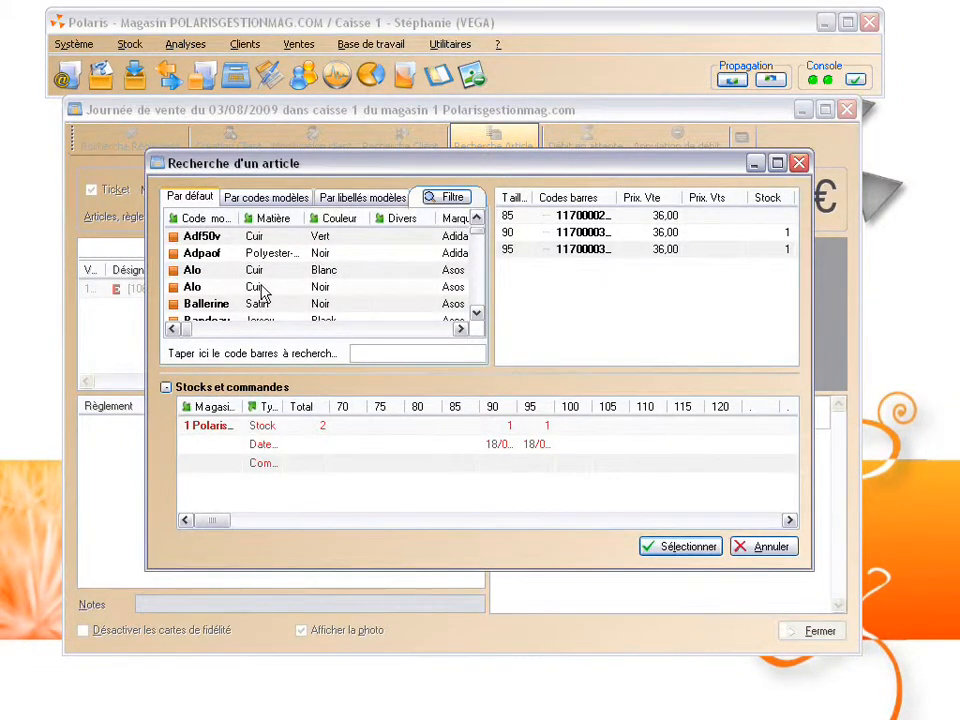
left_click(261, 288)
left_click(266, 306)
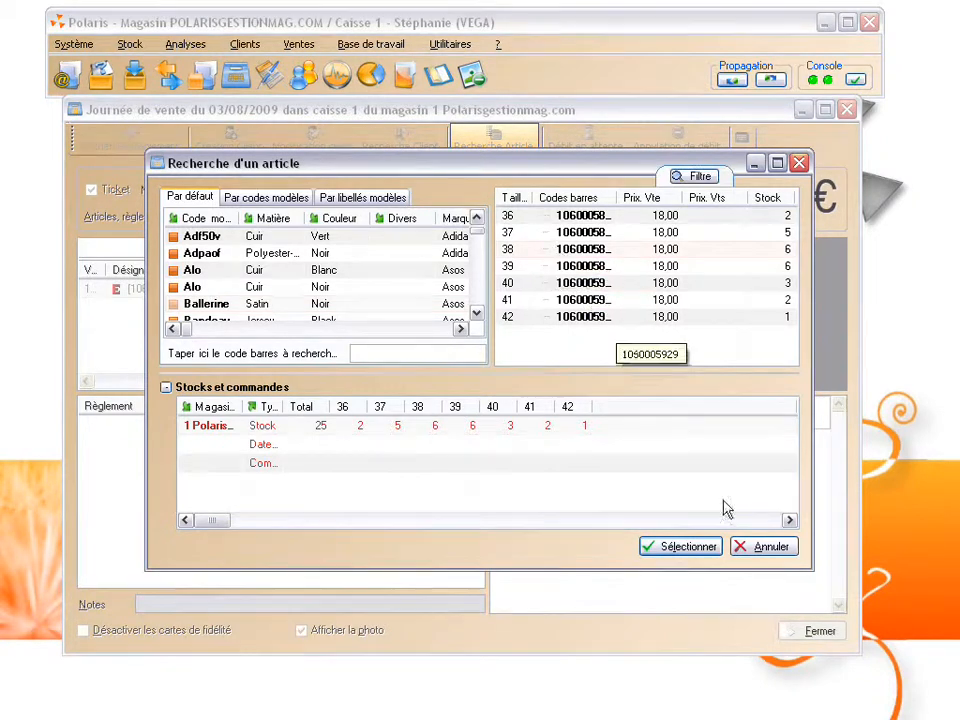
left_click(671, 546)
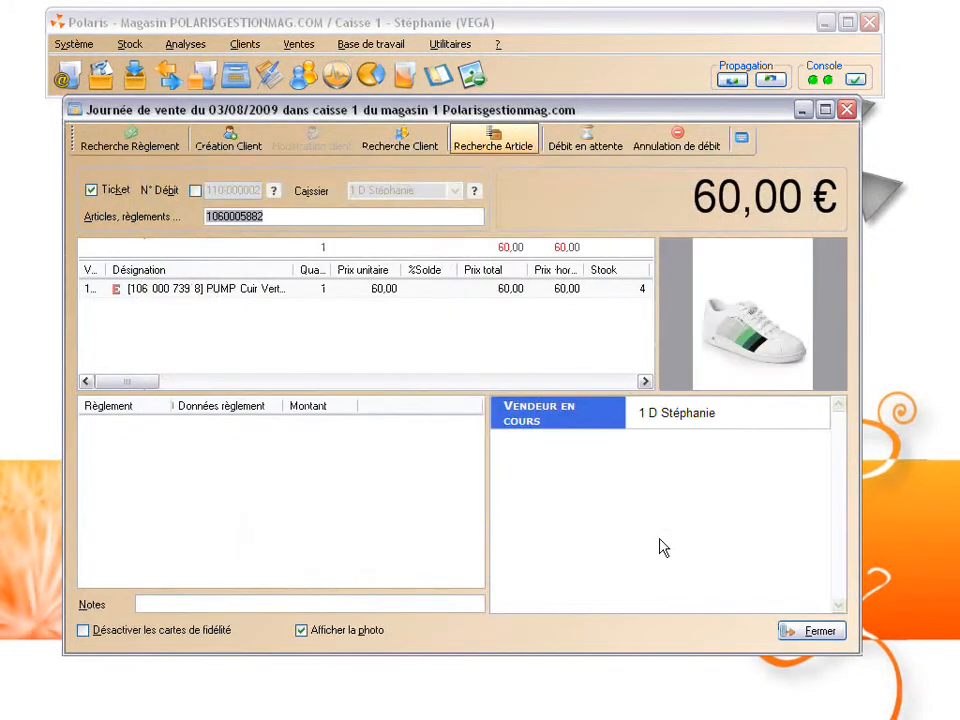
key("Return")
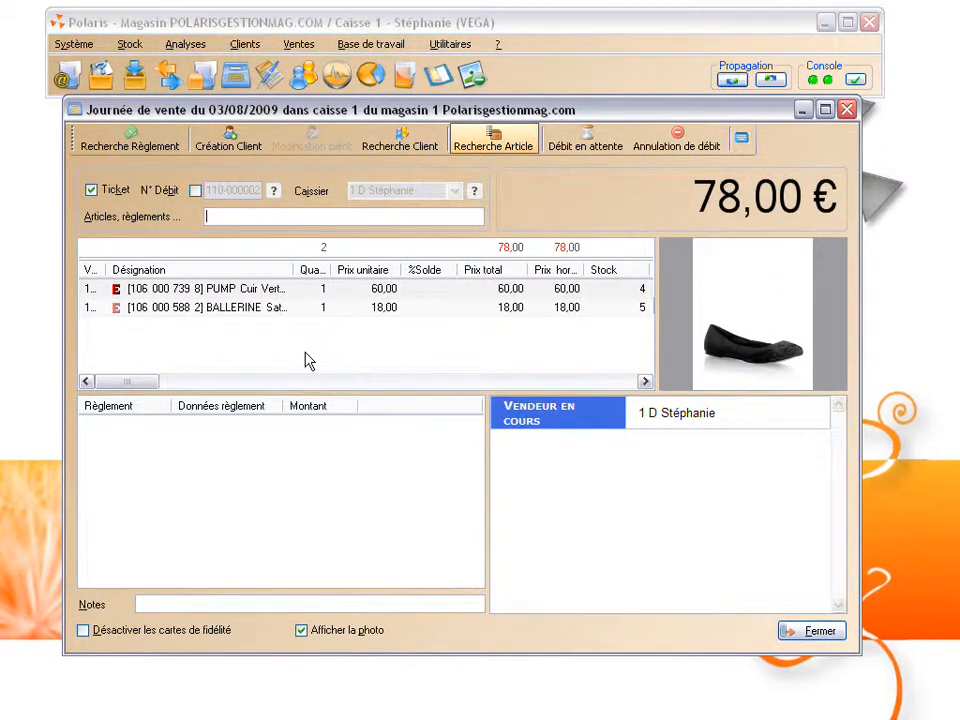
Split the payment into 60,00 by credit card and 18,00 in cash, and finish the ticket with the code FT.
key("Return")
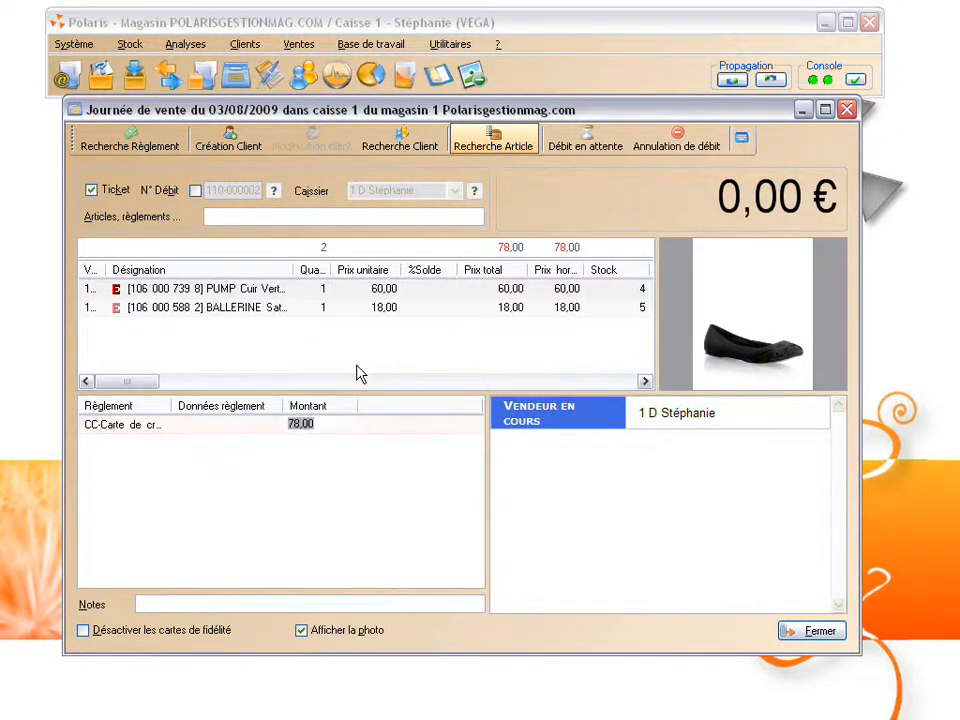
type("60")
key("Return")
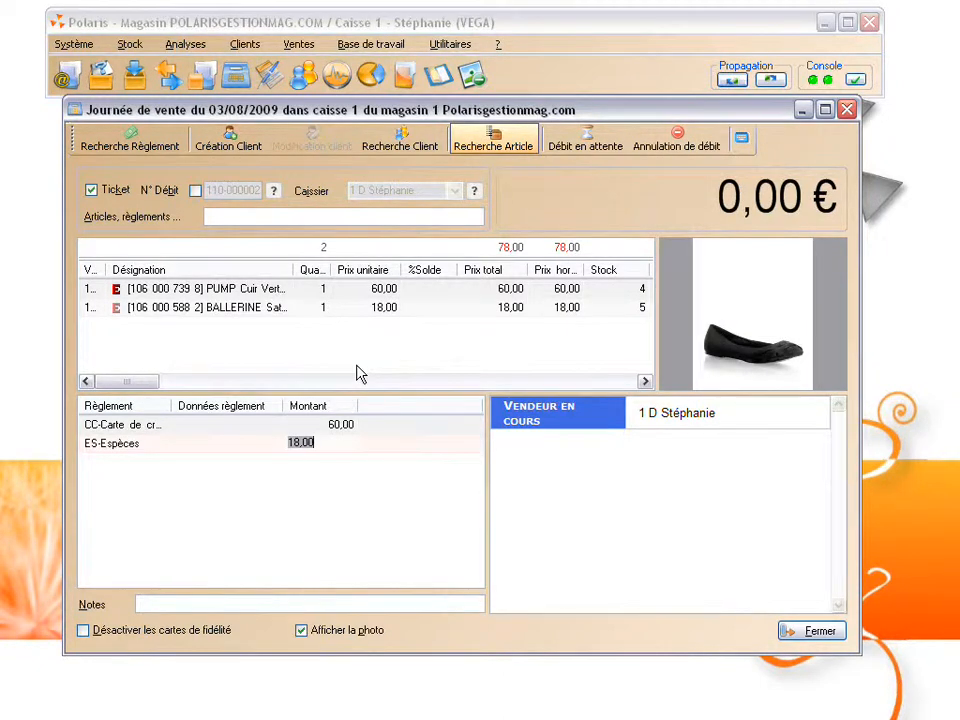
key("Return")
type("FT")
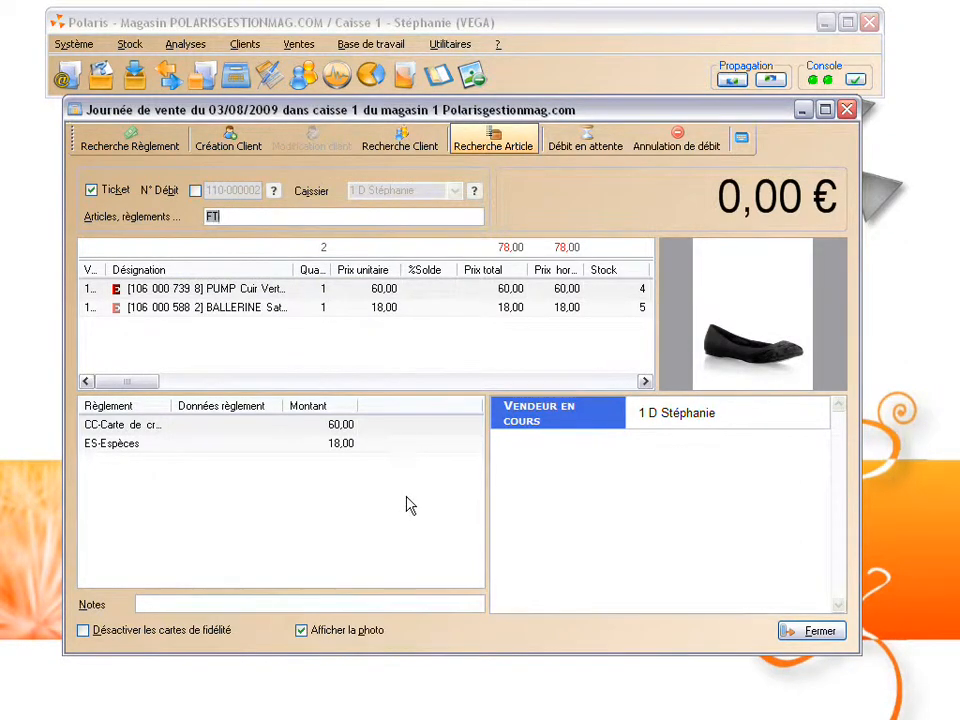
key("Return")
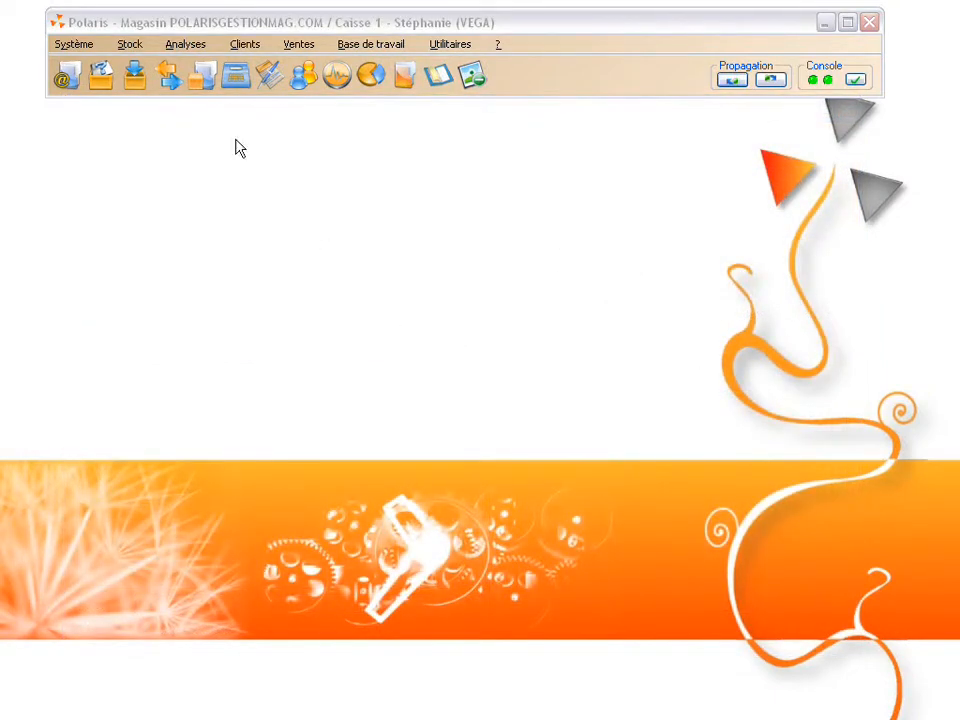
Open the Fiche Stock window to consult the stock by model.
left_click(192, 48)
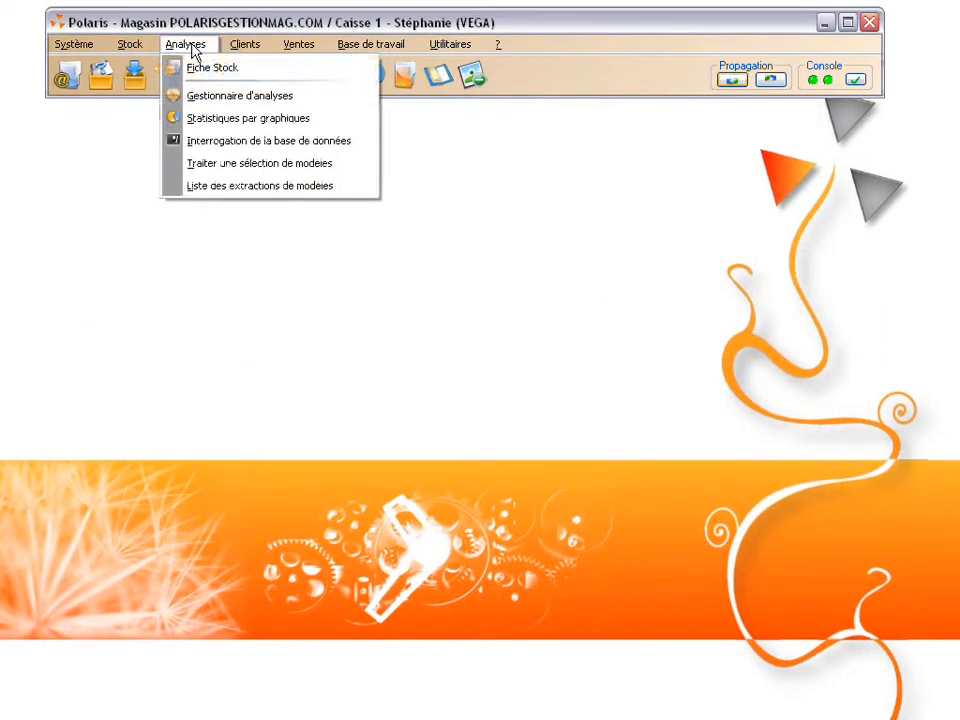
left_click(549, 276)
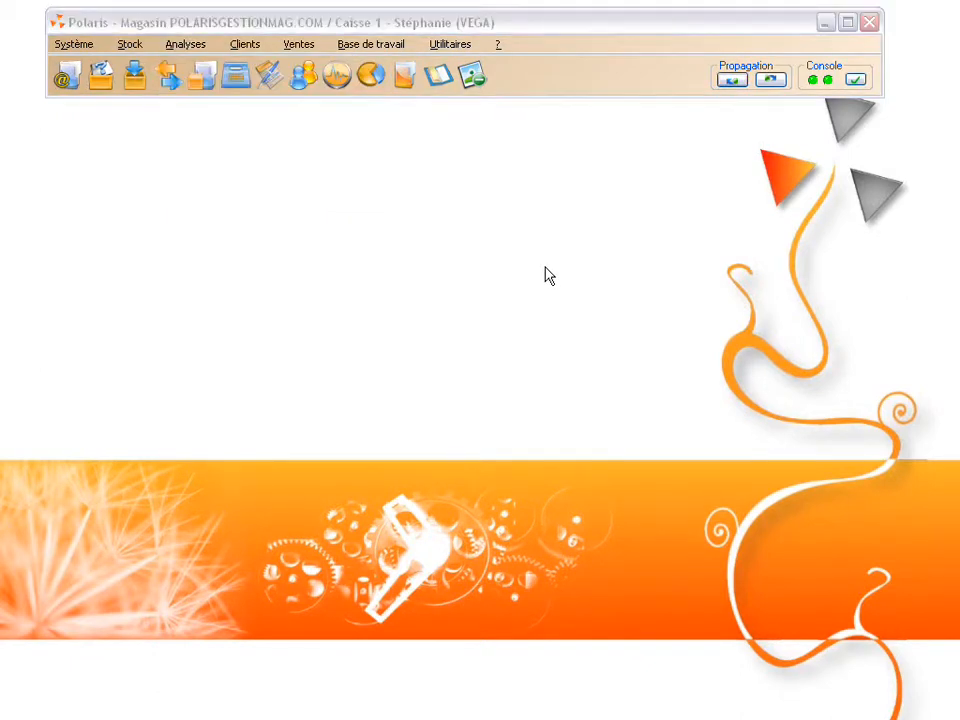
left_click(203, 78)
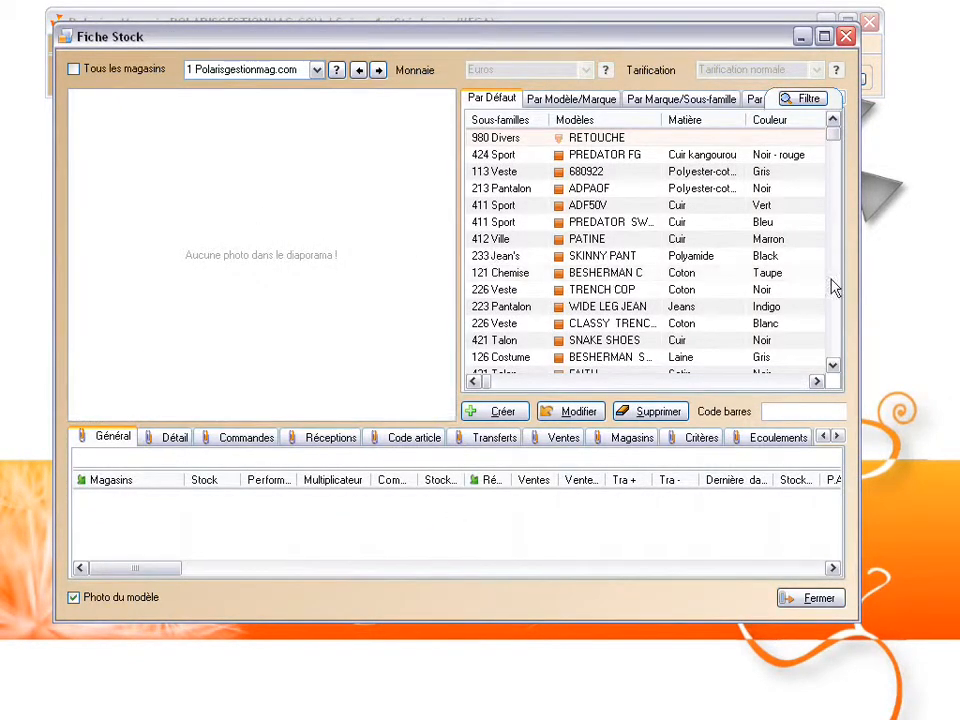
Try the Tous les magasins option, display the ADPAOF model, and restrict the stock sheet to store 1 Polarisgestionmag.com.
left_click(73, 70)
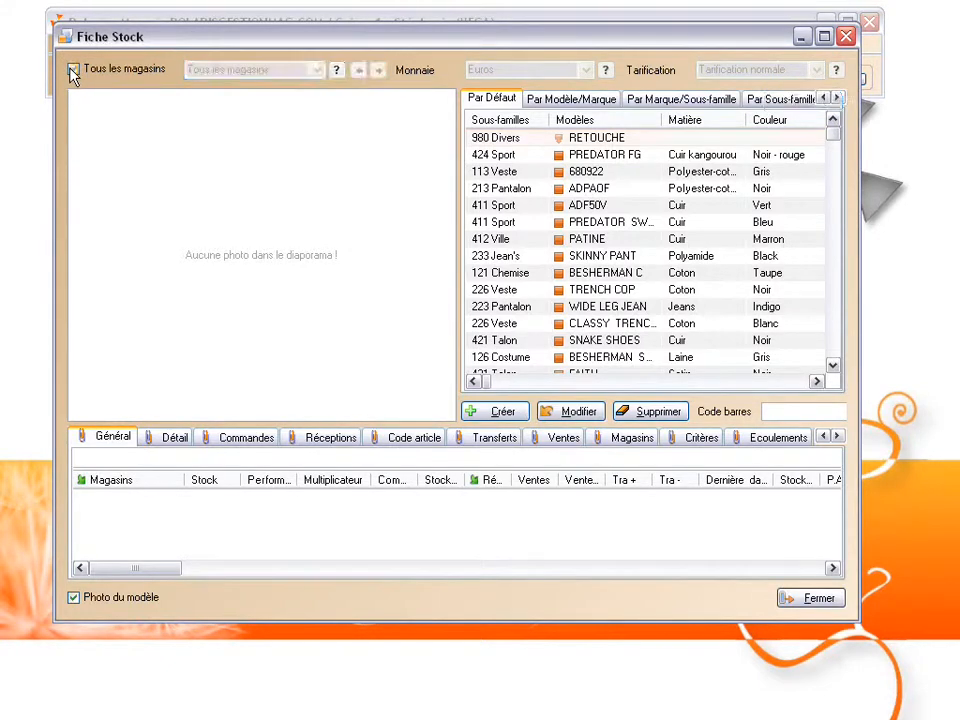
left_click(73, 70)
left_click(74, 70)
left_click(74, 70)
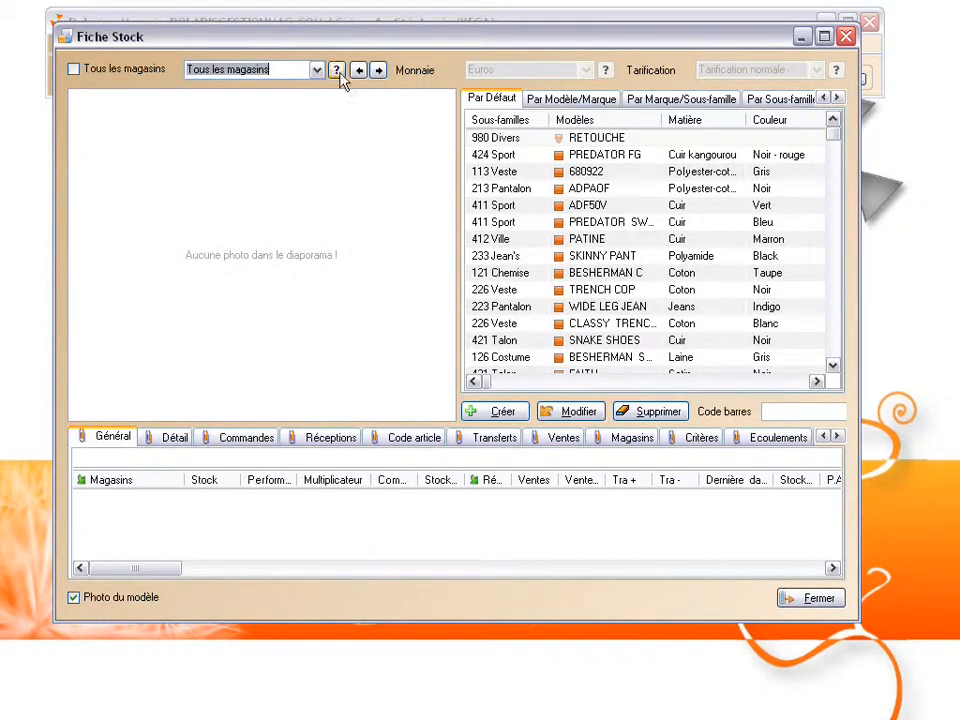
left_click(512, 189)
left_click(336, 70)
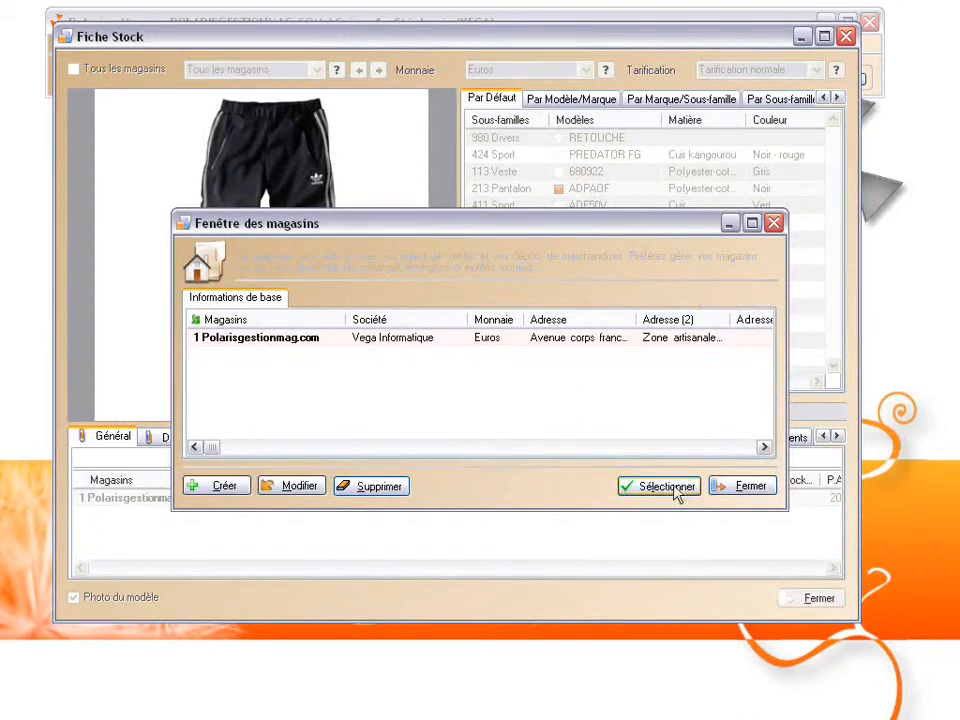
left_click(670, 487)
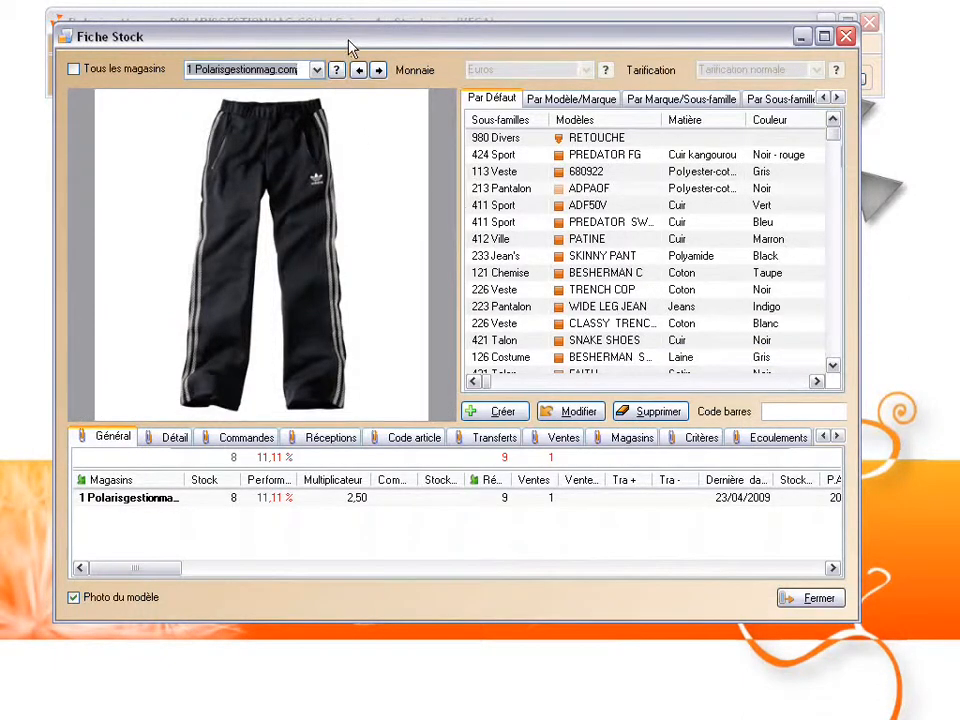
Reorder the model list columns as Modèles, Matière, Couleur, Sous-familles, with the Fiche Stock window moved slightly up.
left_click_drag(349, 43, 343, 36)
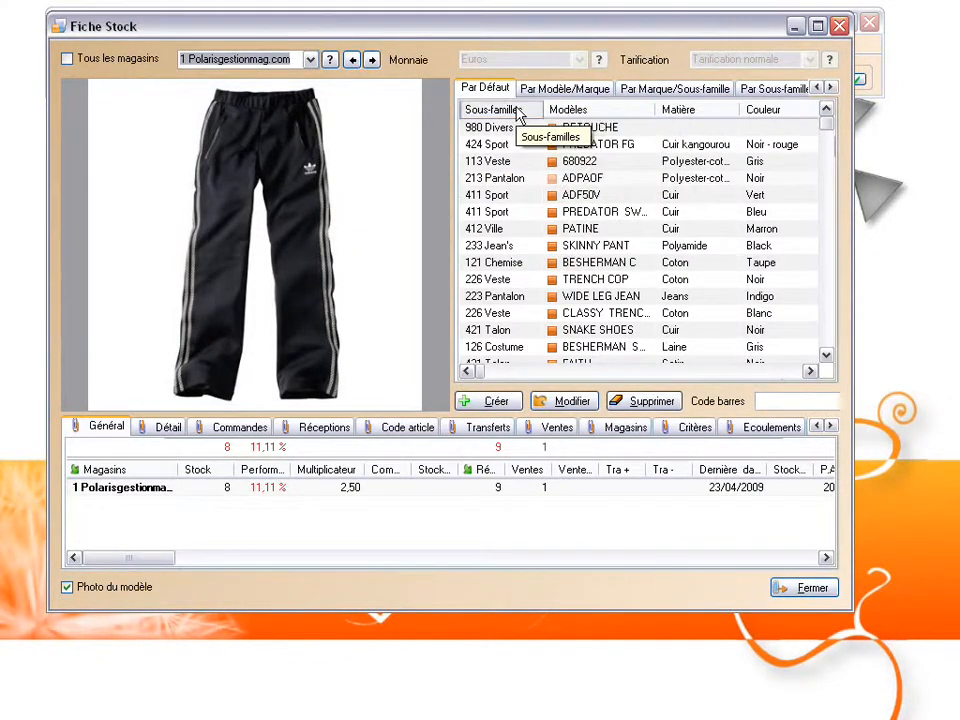
left_click_drag(517, 115, 637, 112)
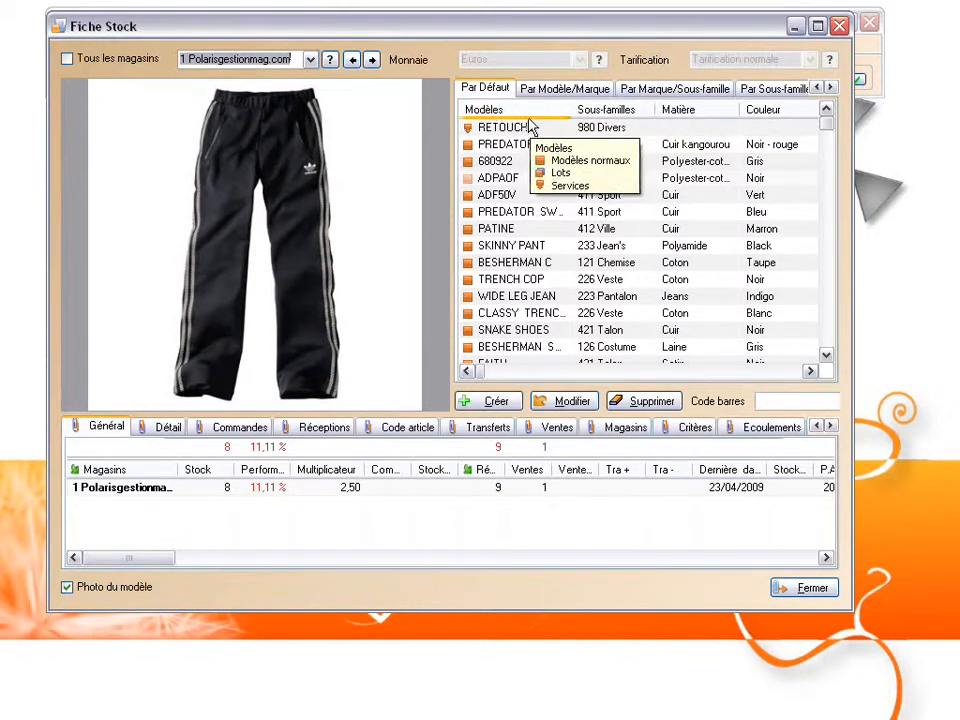
left_click_drag(695, 110, 585, 110)
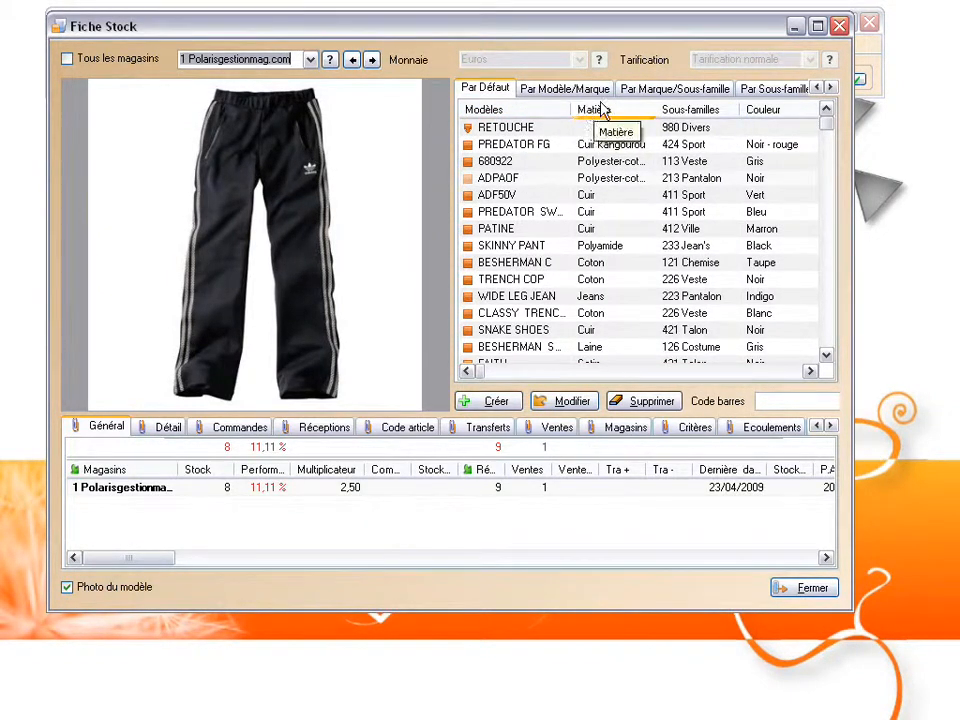
left_click_drag(790, 116, 670, 117)
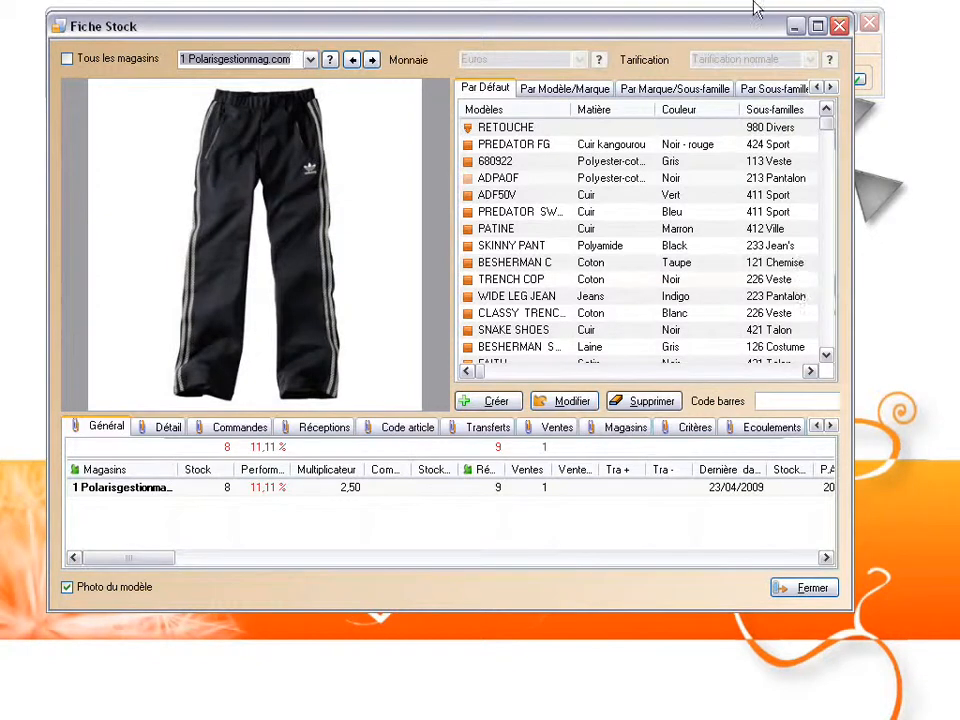
Compare the model list views by model/brand, brand/sub-family and sub-family/brand, ending on Par Modèle/Marque.
left_click(562, 93)
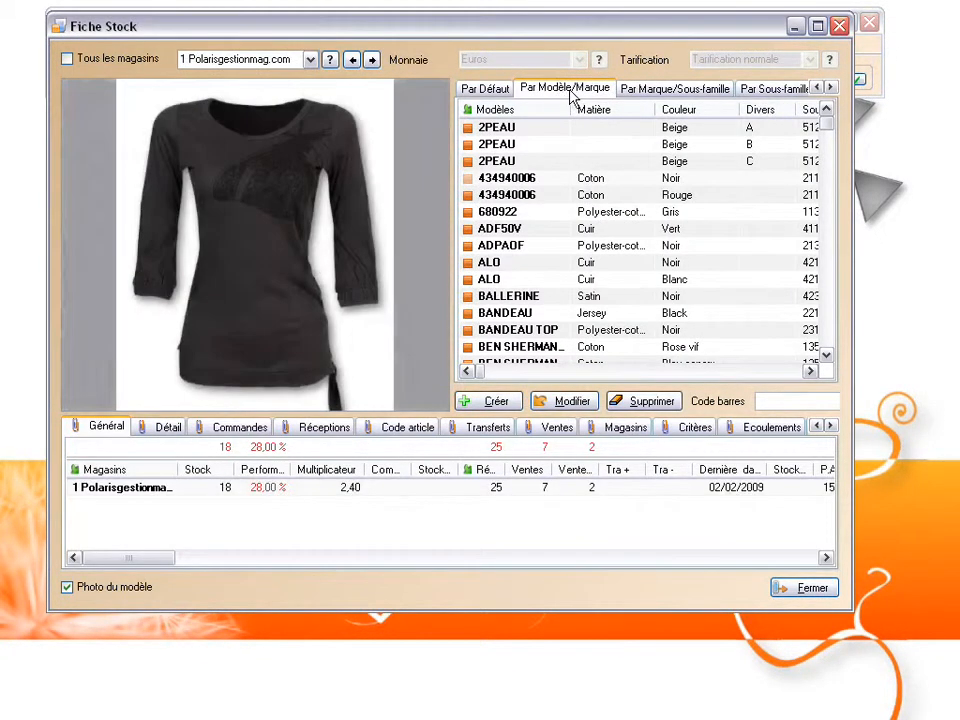
left_click(672, 90)
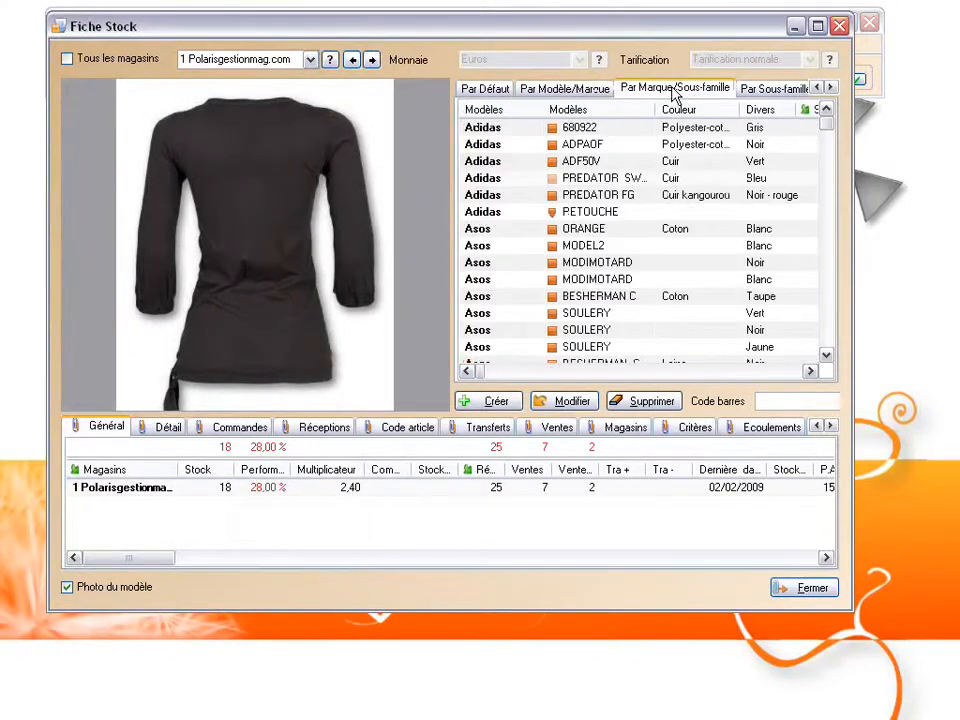
left_click(750, 91)
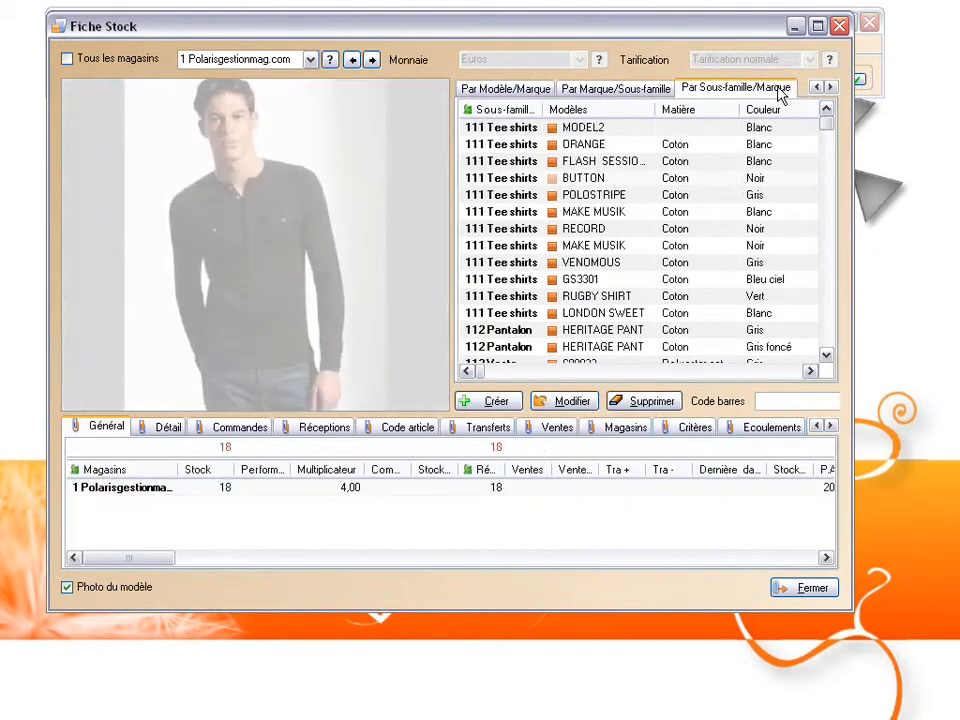
left_click(486, 91)
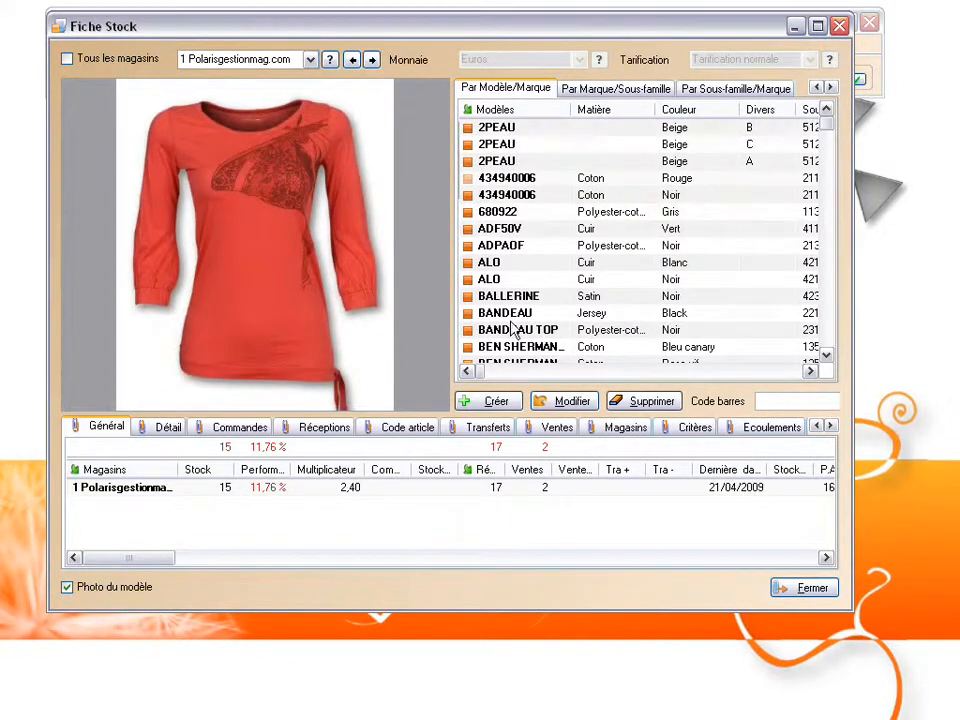
Cycle the sorting of the model list on the Modèles, Matière and Couleur columns, leaving each one unsorted.
left_click(515, 117)
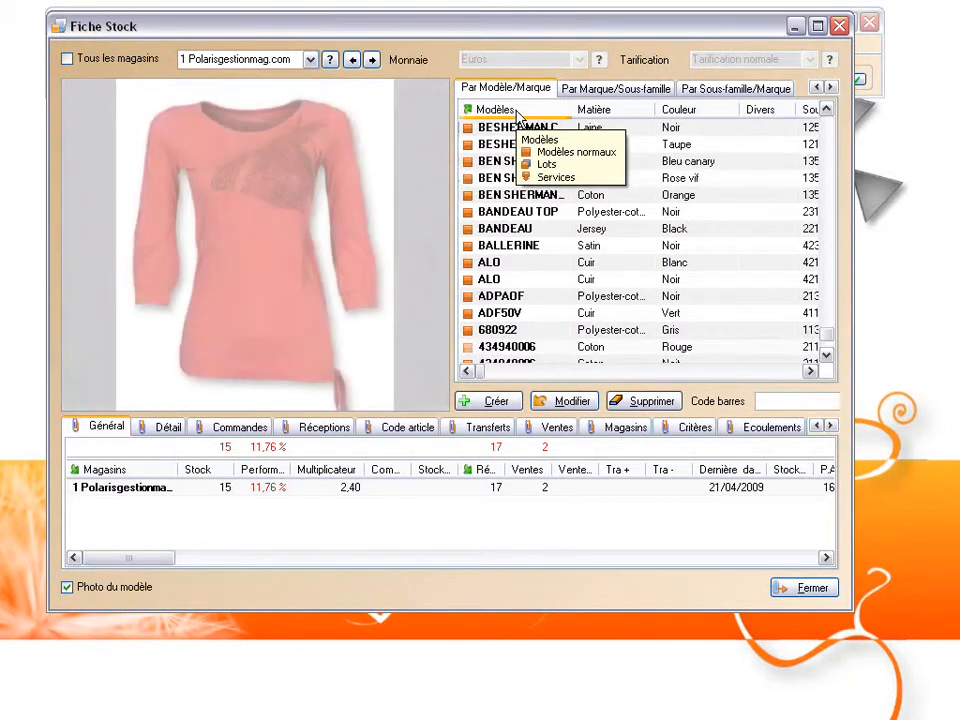
left_click(515, 109)
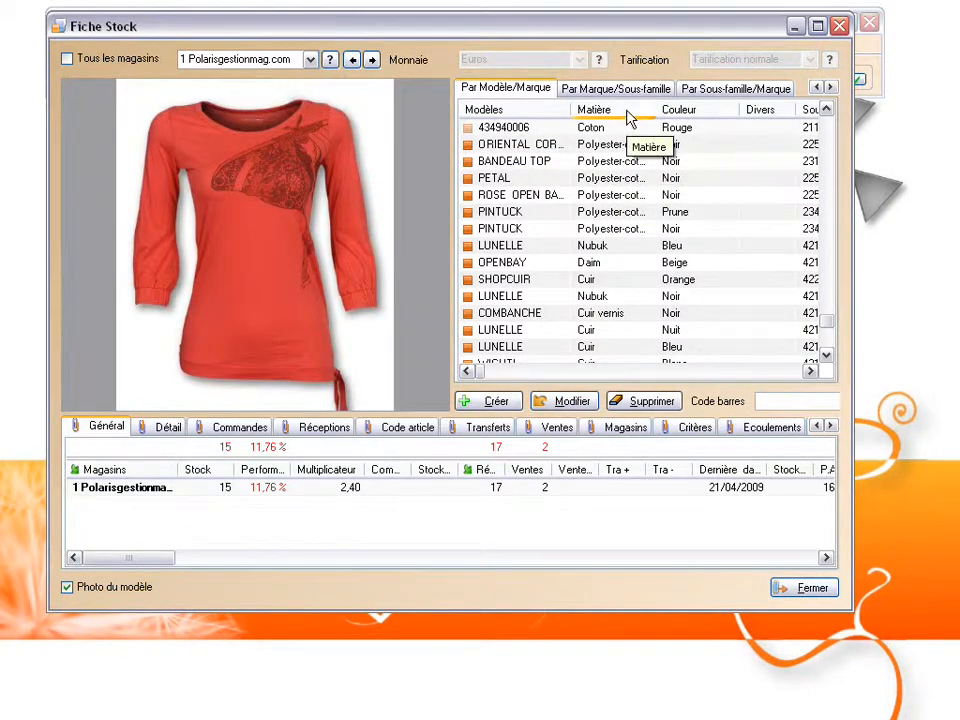
left_click(627, 112)
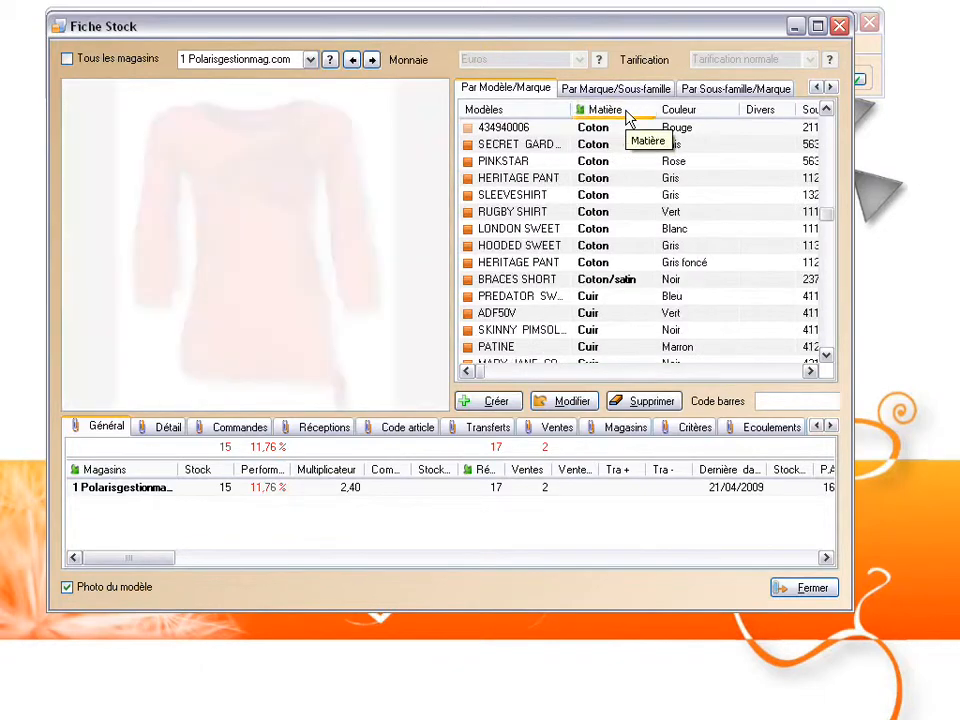
left_click(625, 112)
left_click(636, 113)
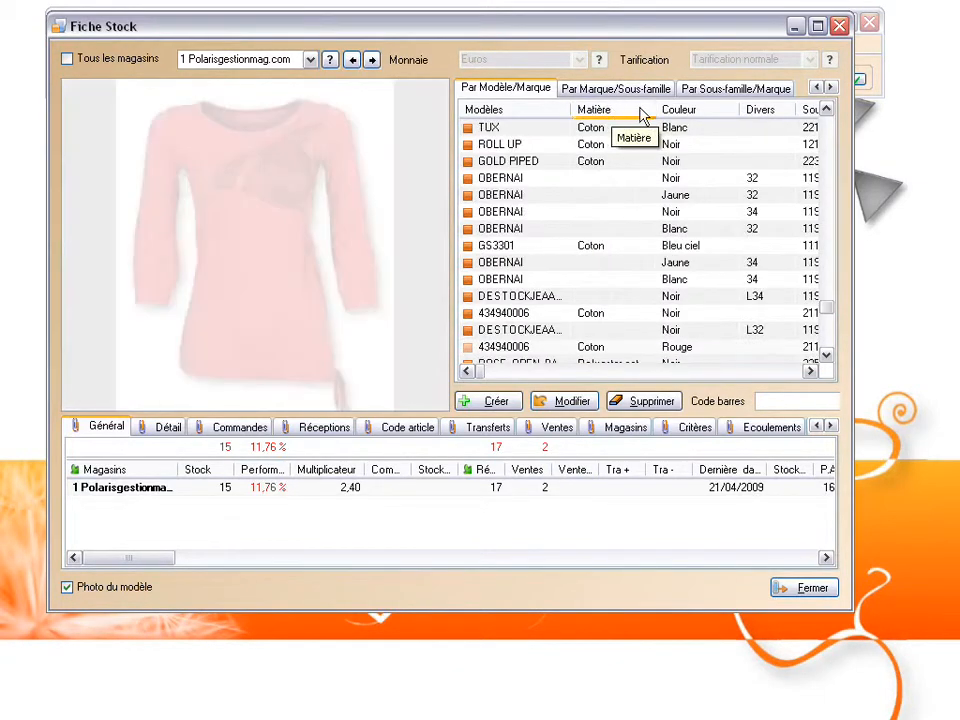
left_click(691, 112)
left_click(690, 112)
left_click(692, 112)
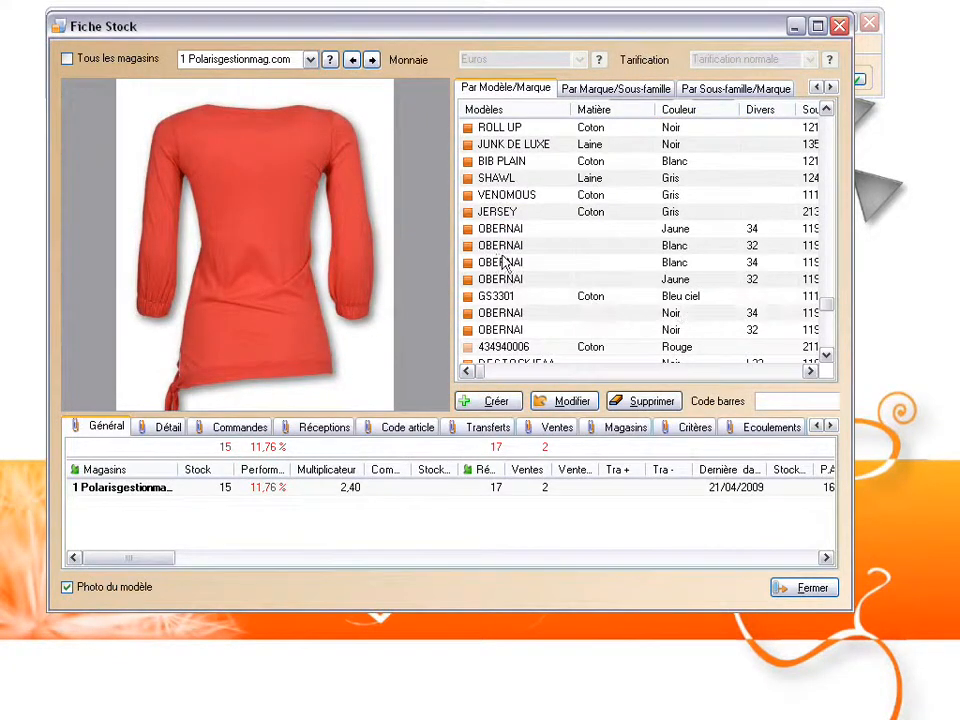
Display the grey SHAWL and white OBERNAI 34 models, and try searching the unsorted model list for "roll".
left_click(495, 179)
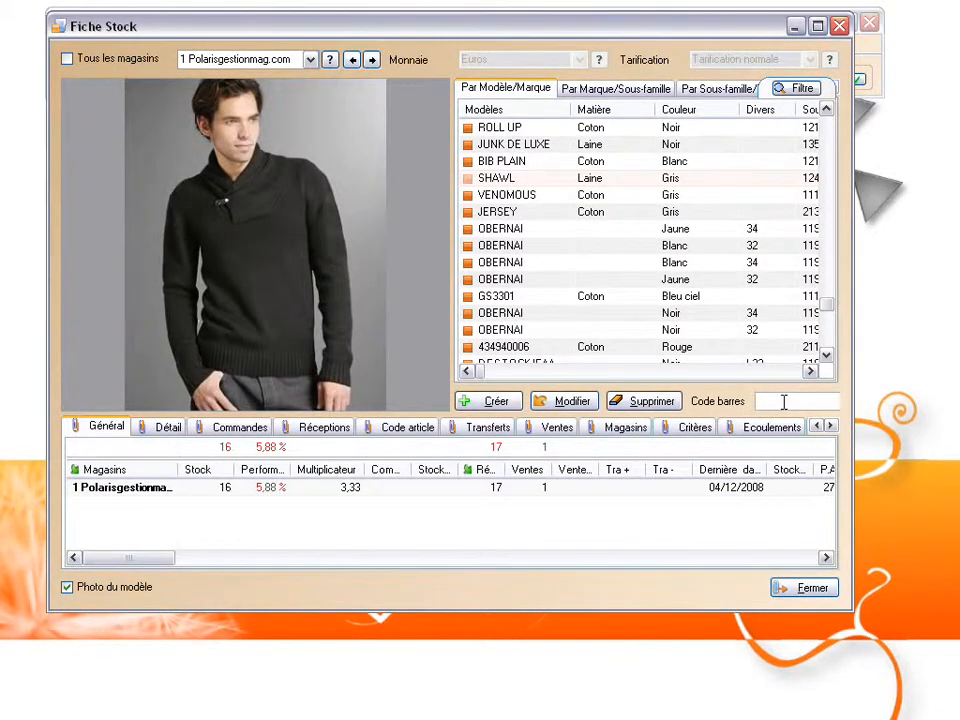
left_click(622, 266)
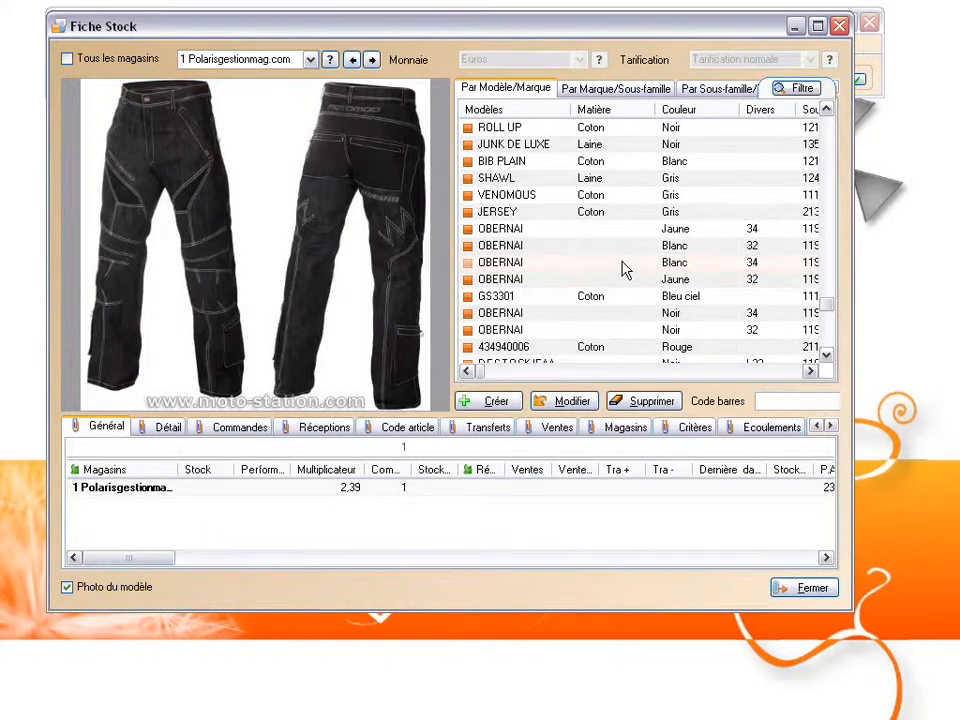
type("roll")
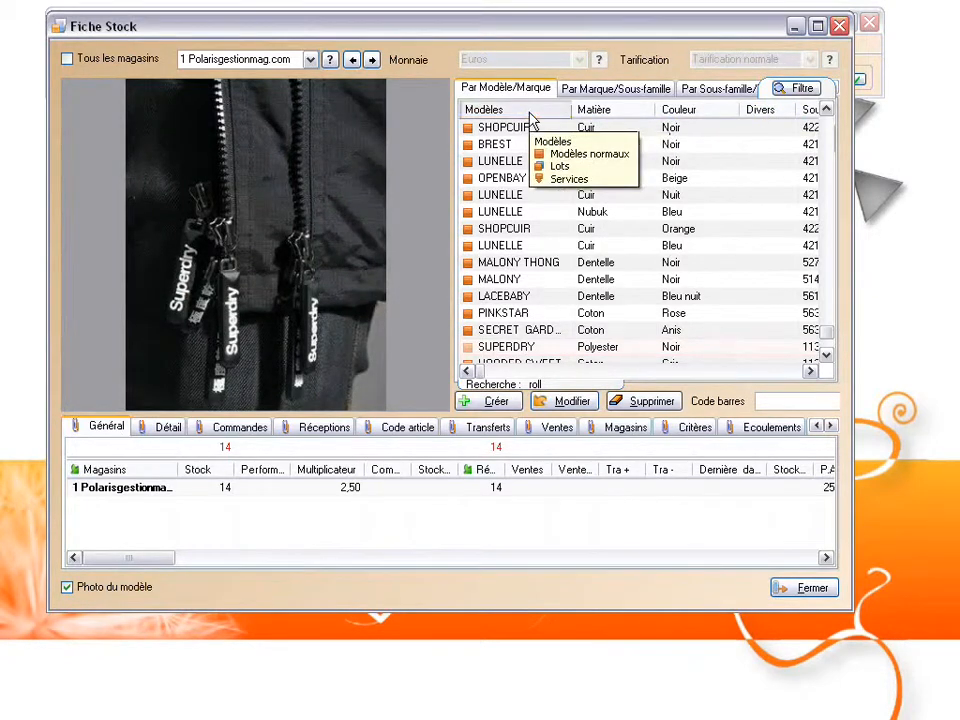
Sort the model list by Modèles and search it for "roll".
left_click(530, 112)
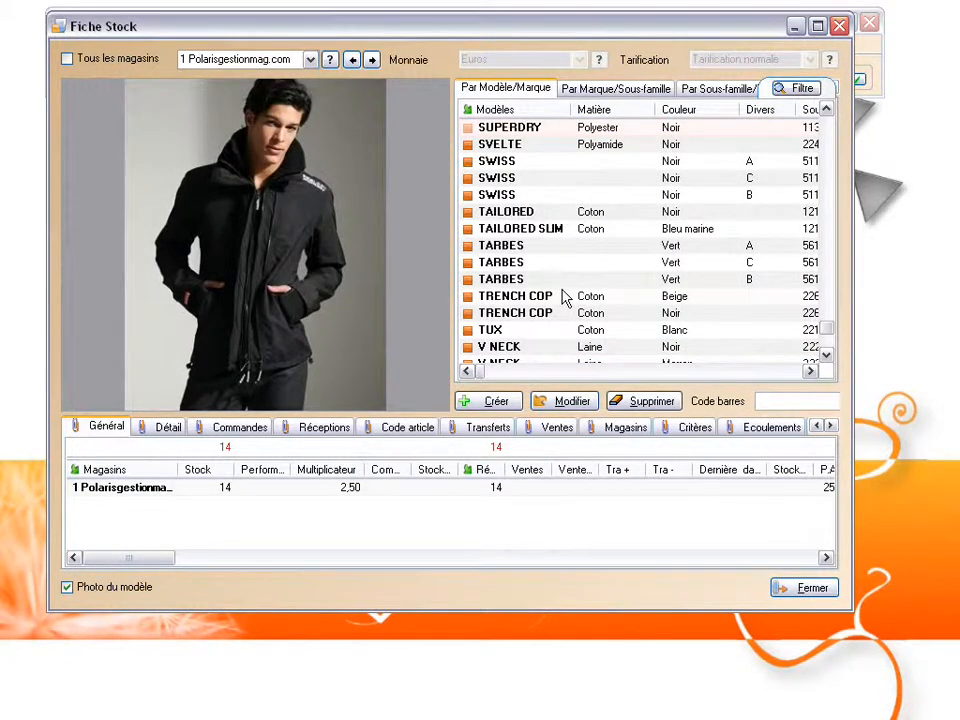
type("roll")
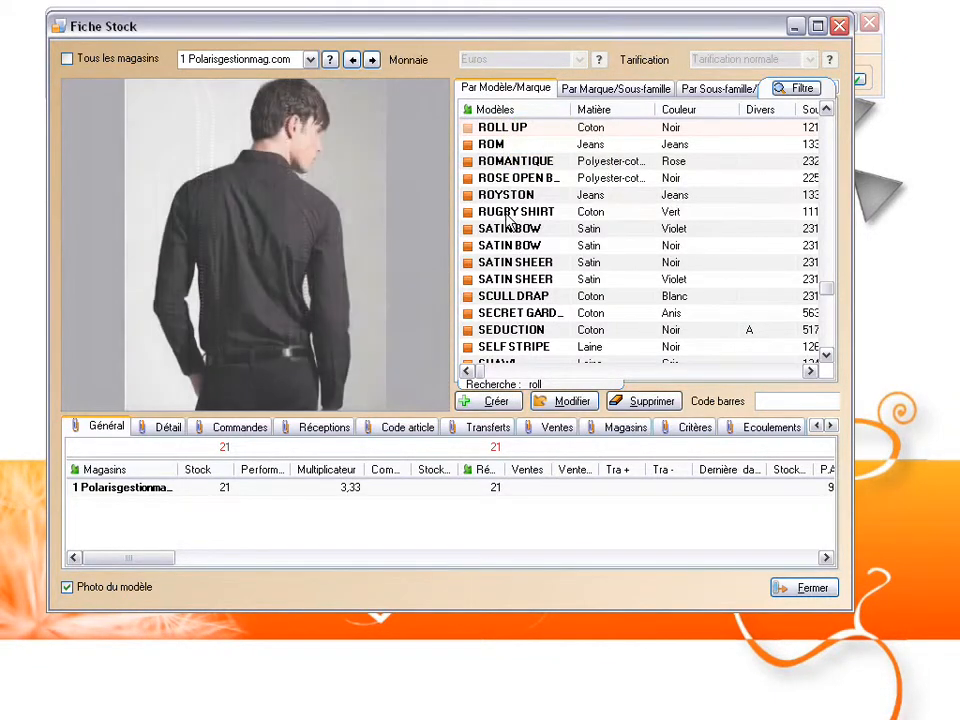
Display the RUGBY SHIRT model and view the options of its photo slideshow without applying any.
left_click(509, 214)
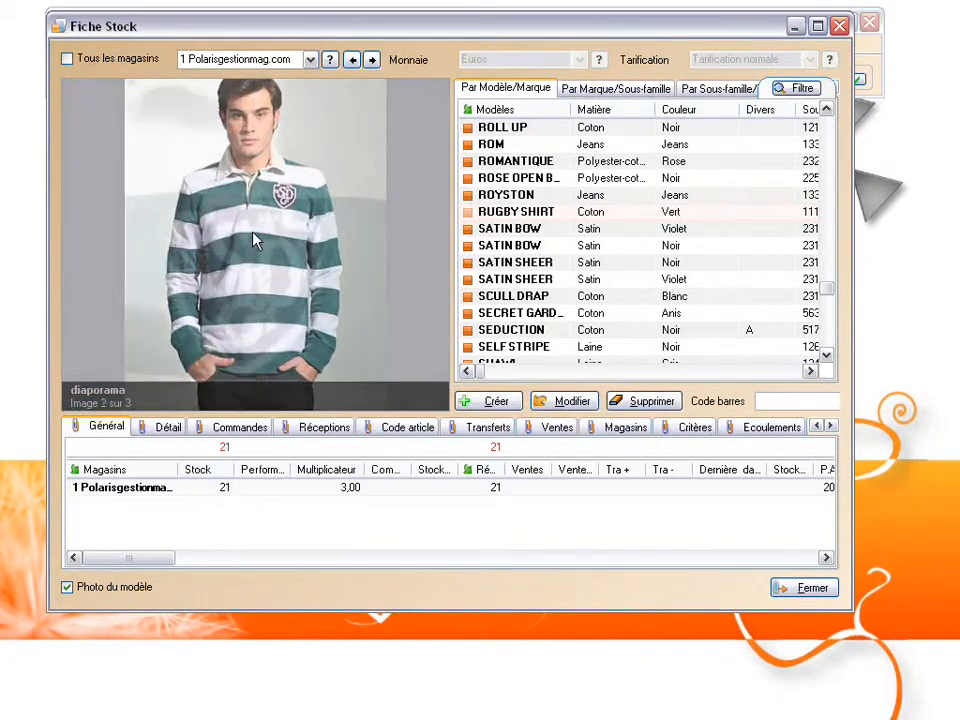
right_click(260, 239)
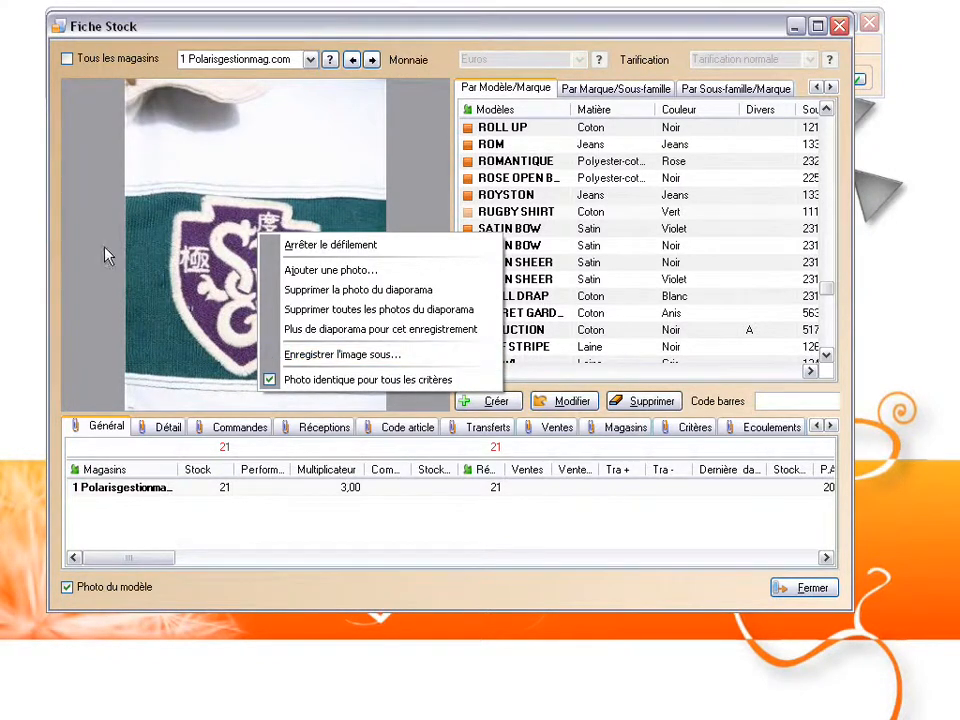
left_click(13, 241)
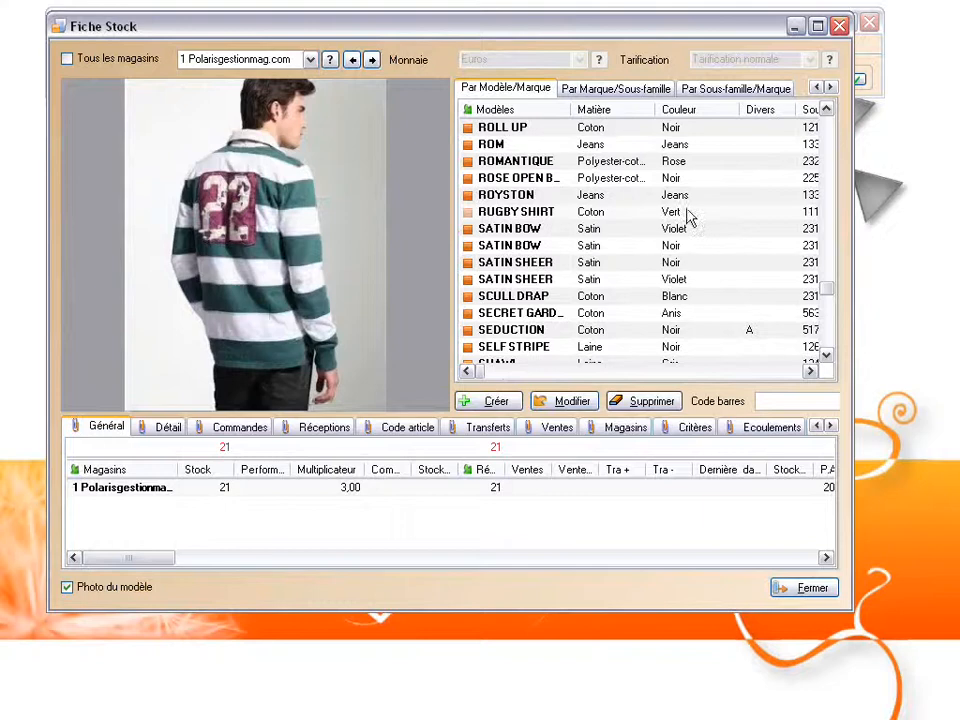
Display the violet SATIN BOW model and review its Détail, Commandes, Réceptions, Code article and Transferts information.
left_click(540, 230)
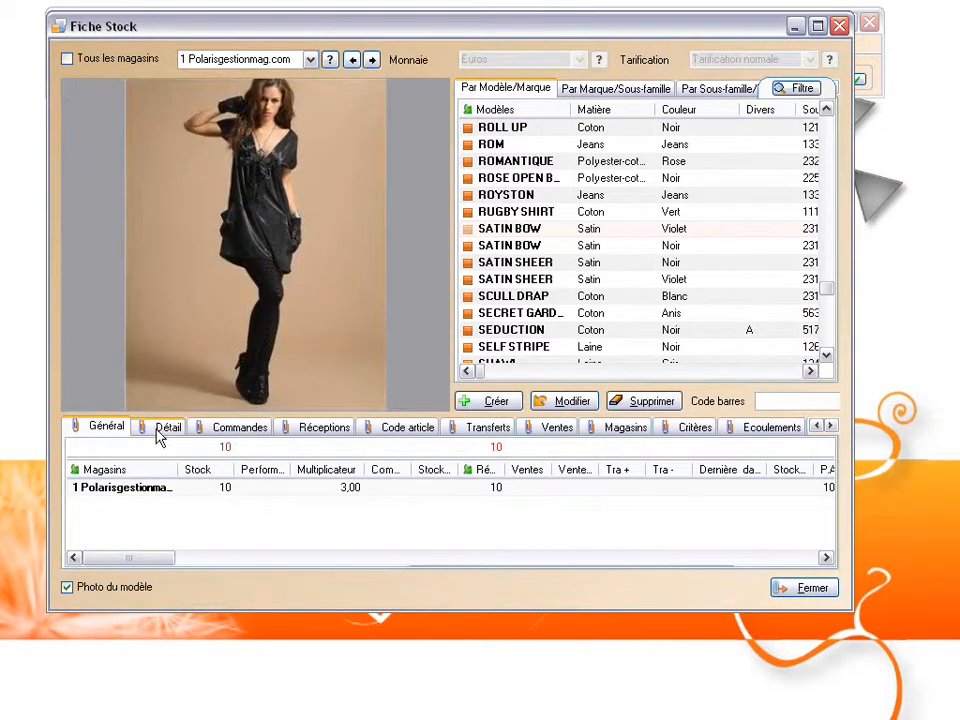
left_click(158, 435)
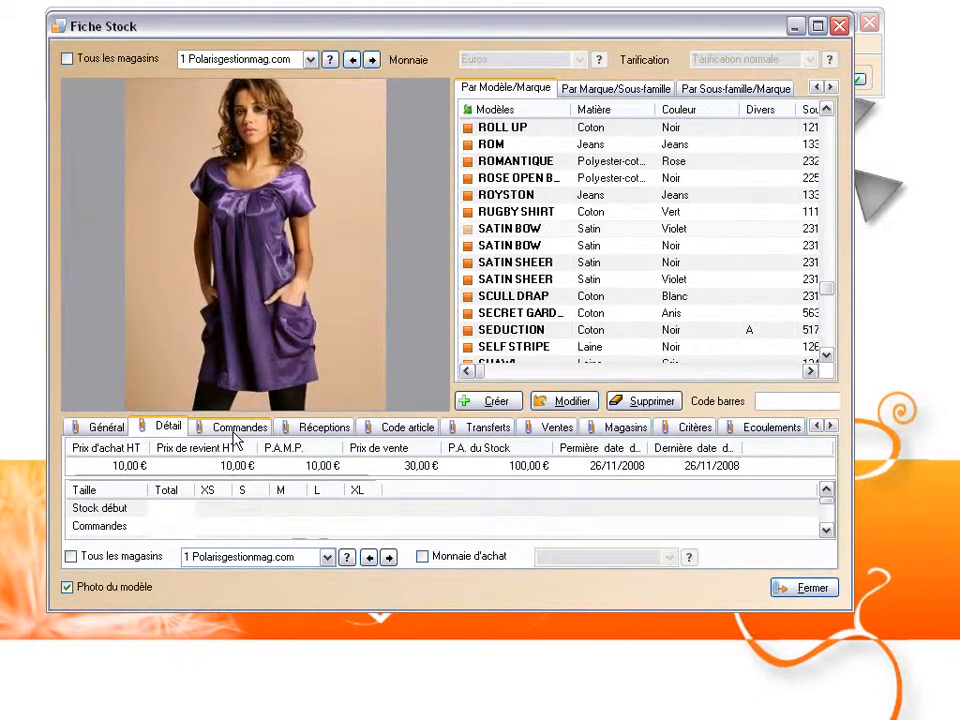
left_click(234, 430)
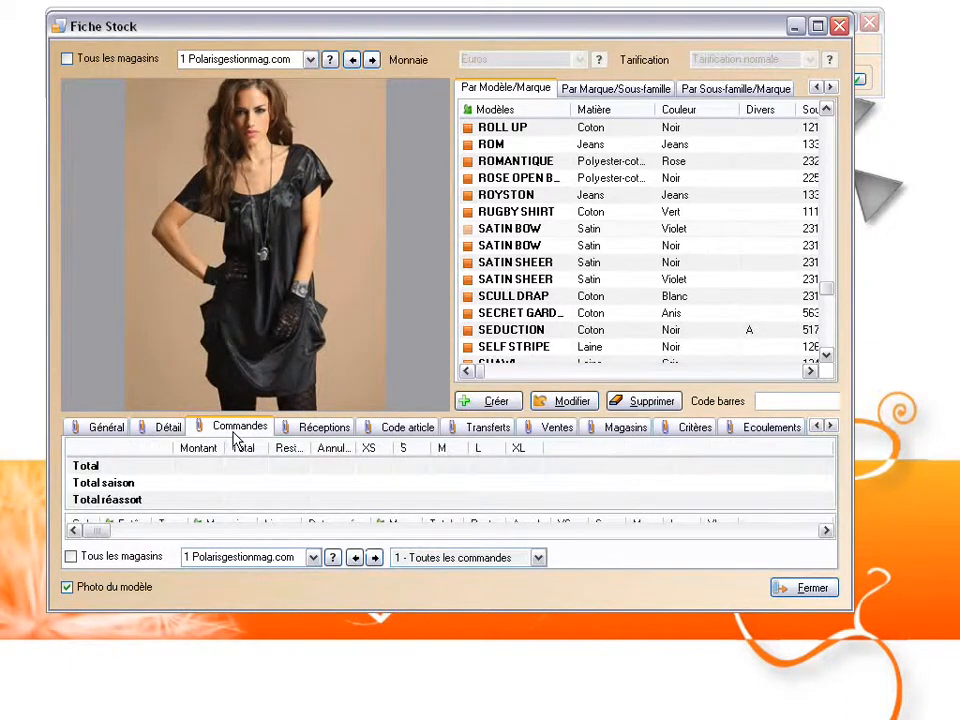
left_click(322, 430)
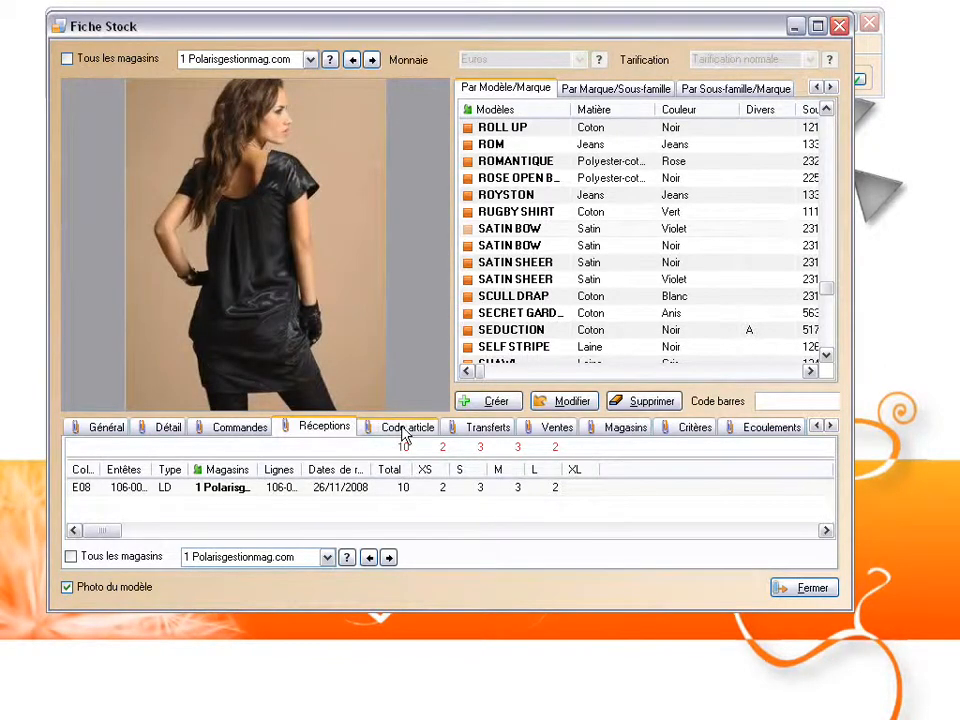
left_click(404, 434)
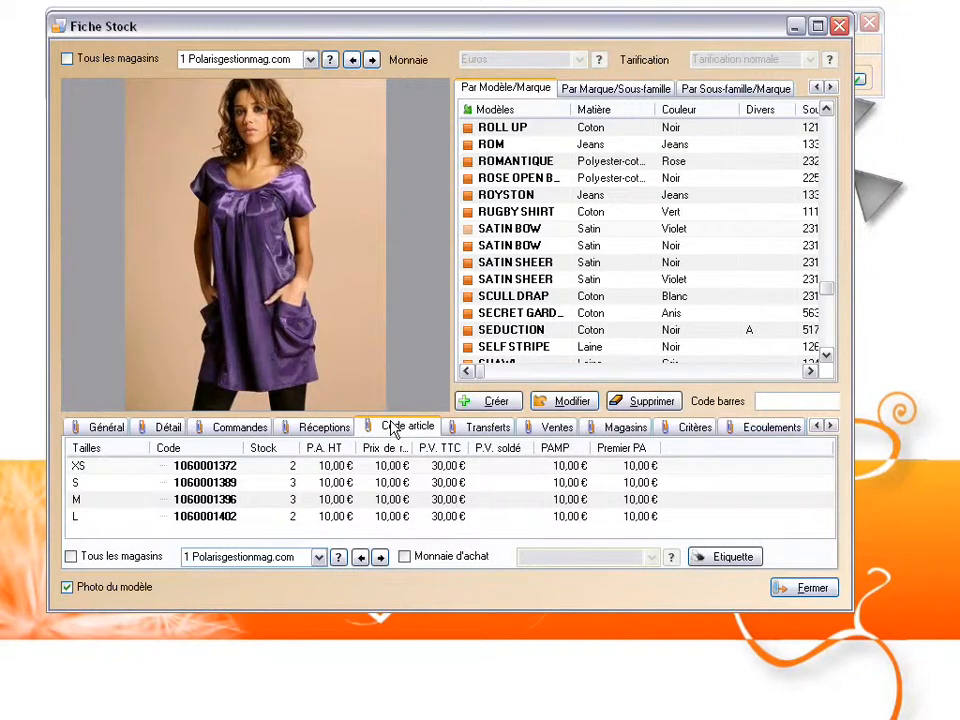
left_click(484, 430)
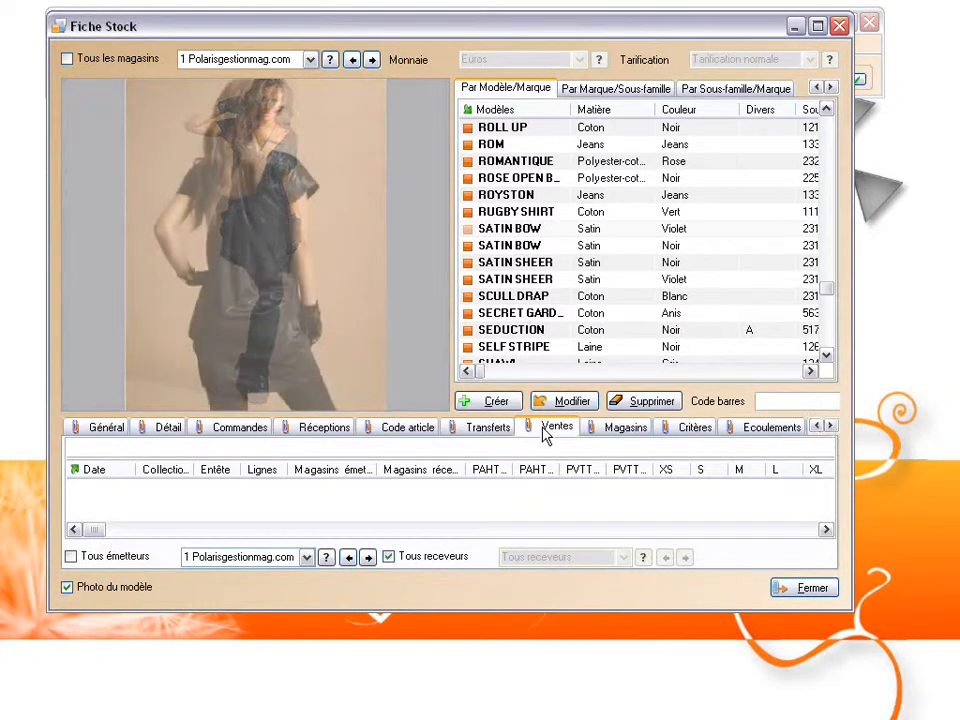
Review the Ventes, Magasins, Critères and Ecoulements information of the violet SATIN BOW model.
left_click(545, 432)
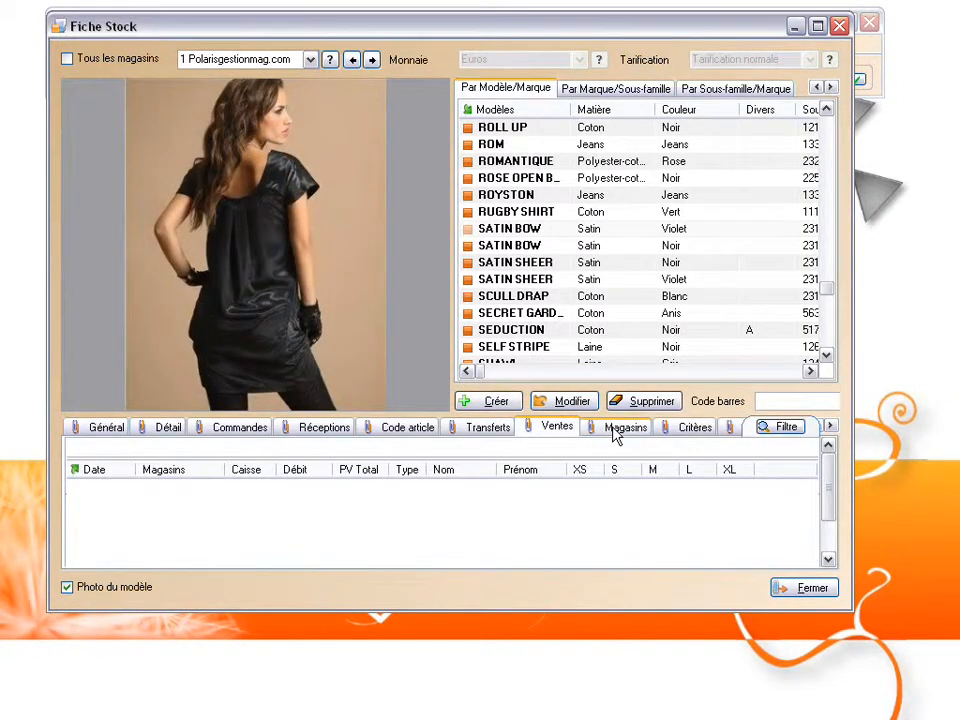
left_click(614, 430)
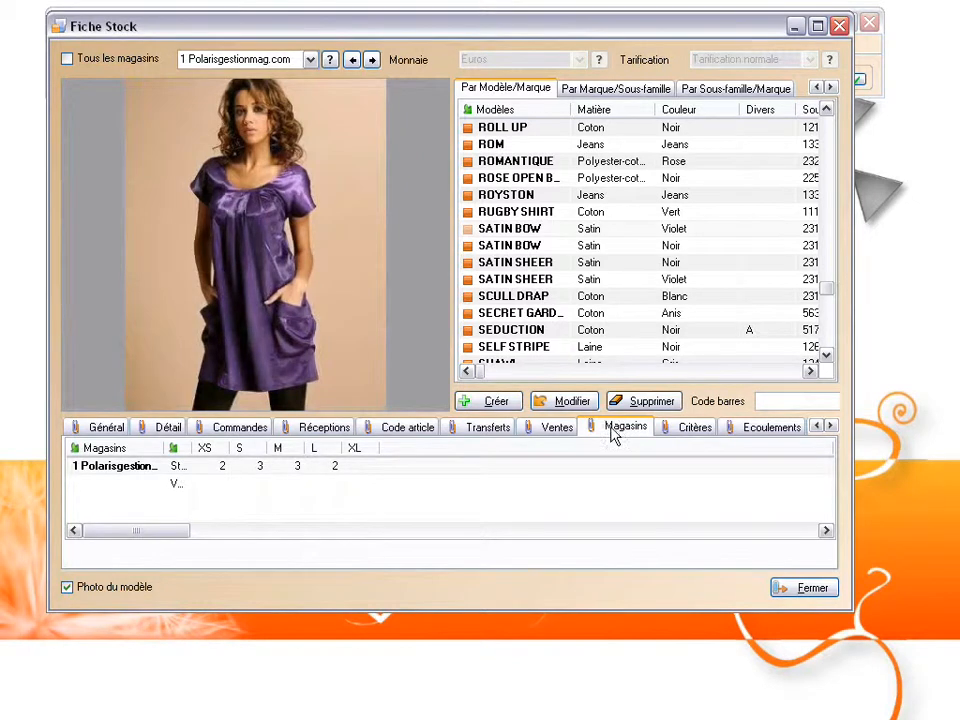
left_click(679, 431)
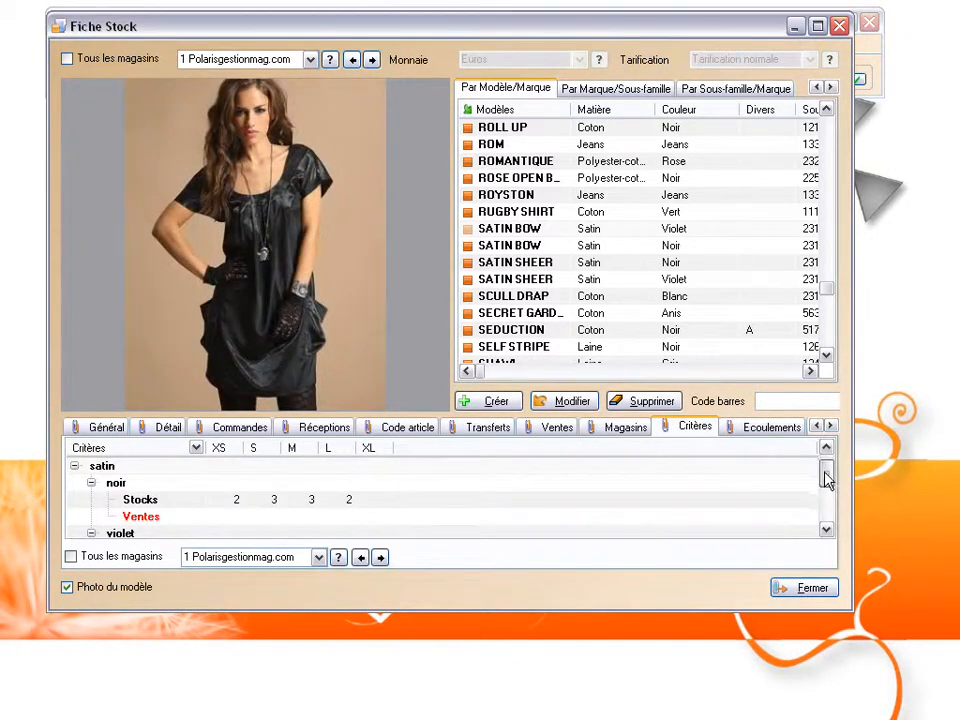
left_click_drag(825, 472, 826, 477)
left_click(771, 427)
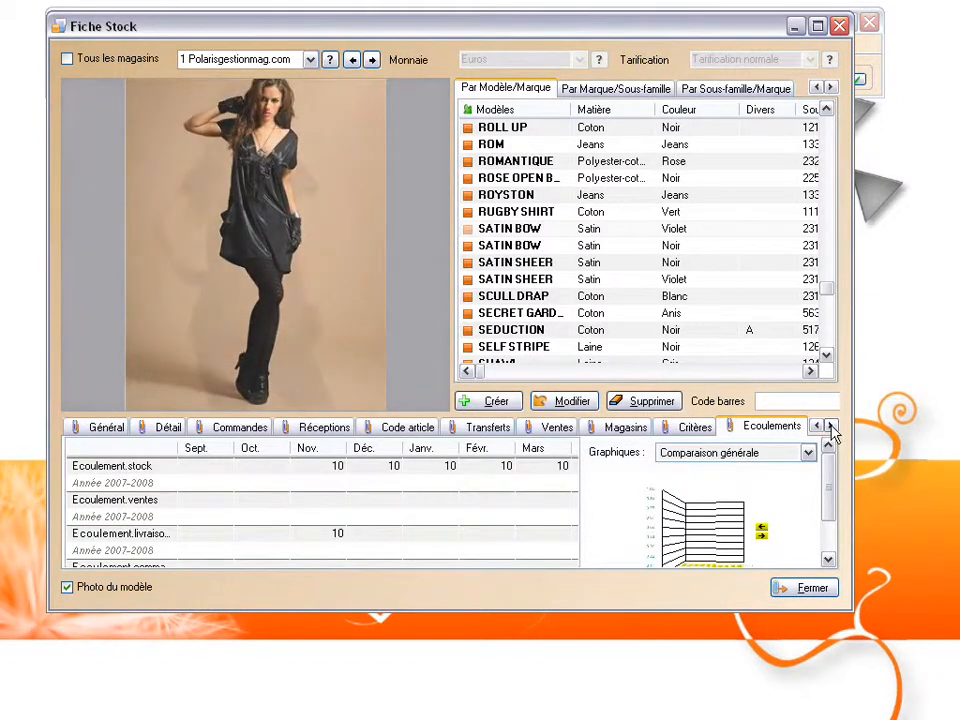
Review the Lots, Internet, Commandes Internet and Inventaires information of the violet SATIN BOW model.
left_click(831, 426)
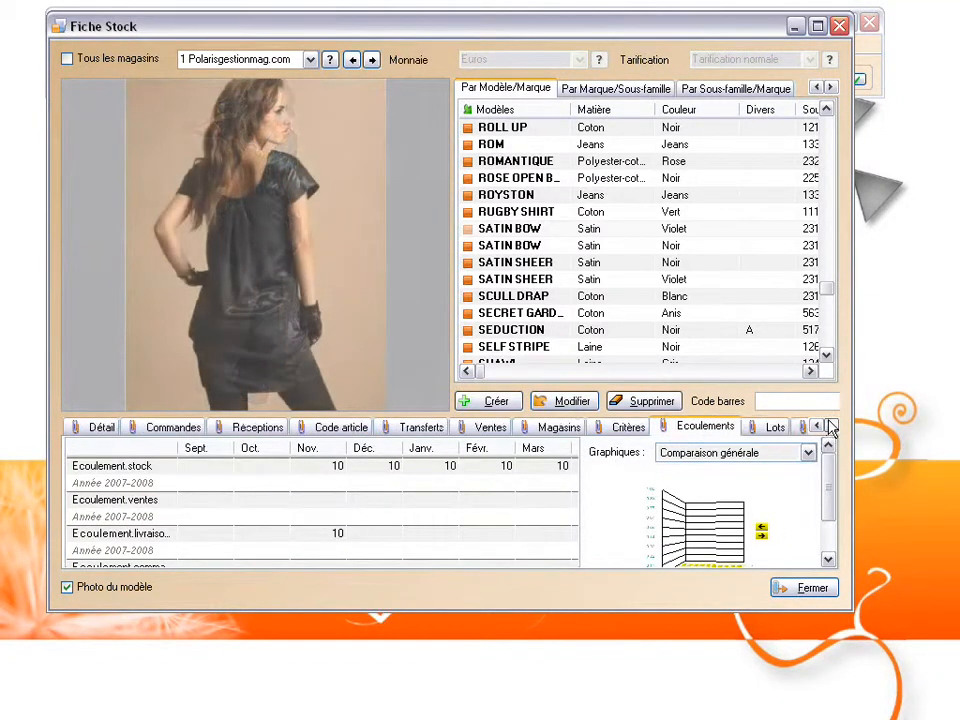
left_click(831, 426)
left_click(831, 426)
left_click(831, 426)
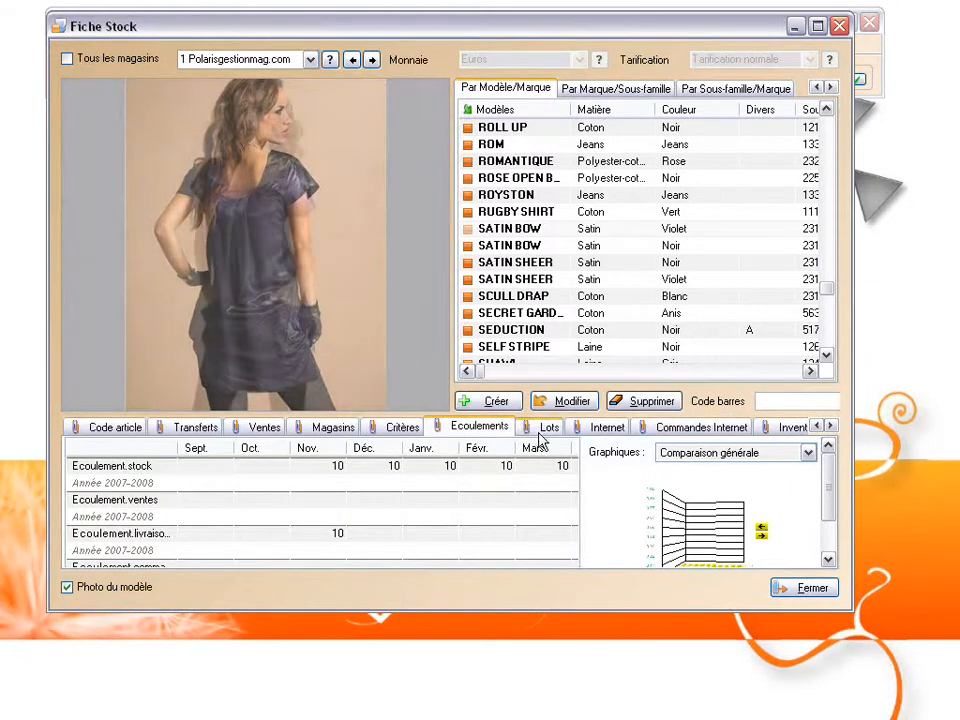
left_click(539, 433)
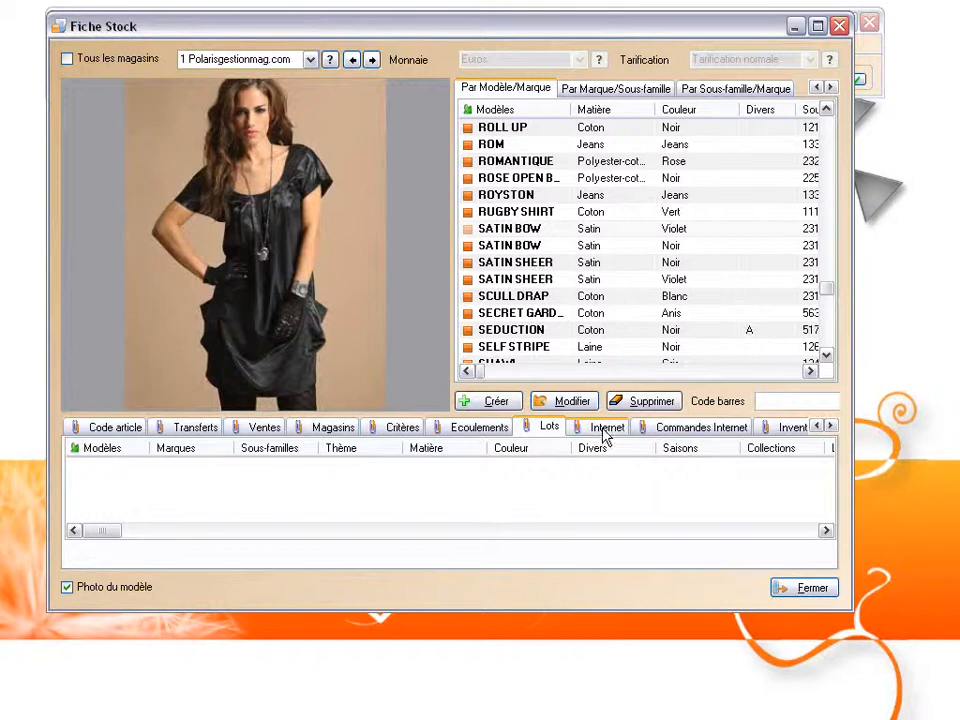
left_click(604, 430)
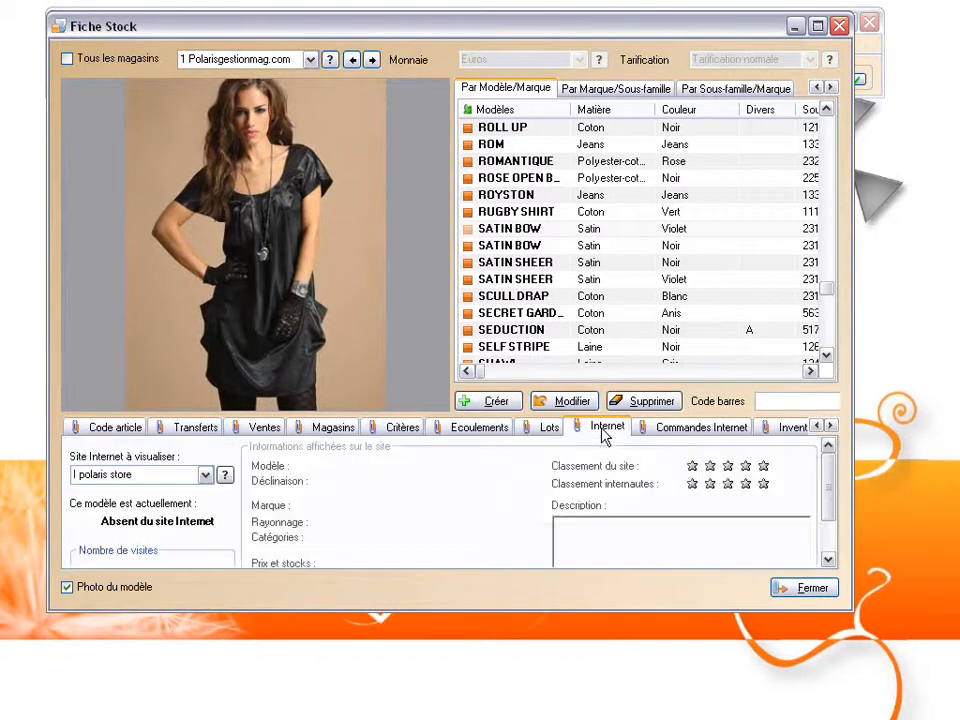
mouse_move(831, 480)
left_mouse_down()
mouse_move(831, 521)
mouse_move(835, 470)
left_mouse_up()
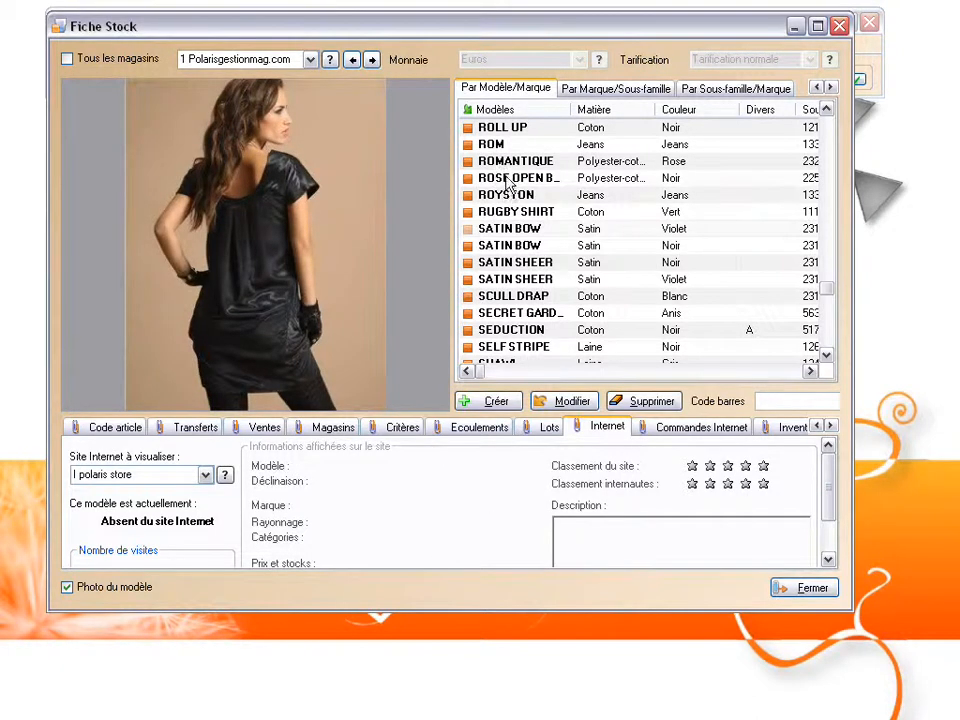
left_click(665, 427)
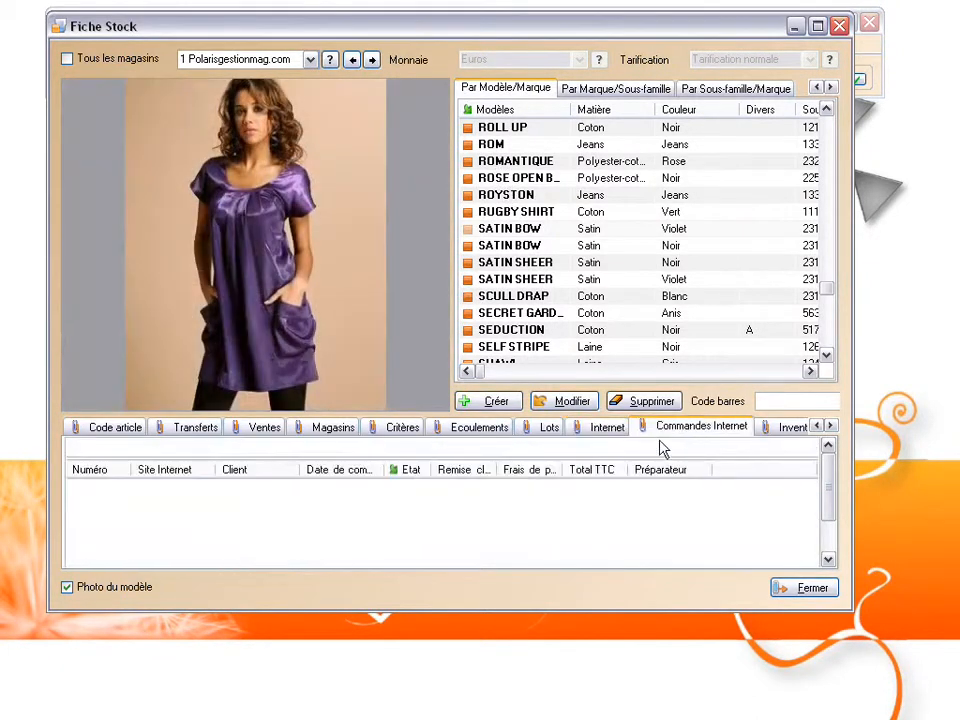
left_click(791, 427)
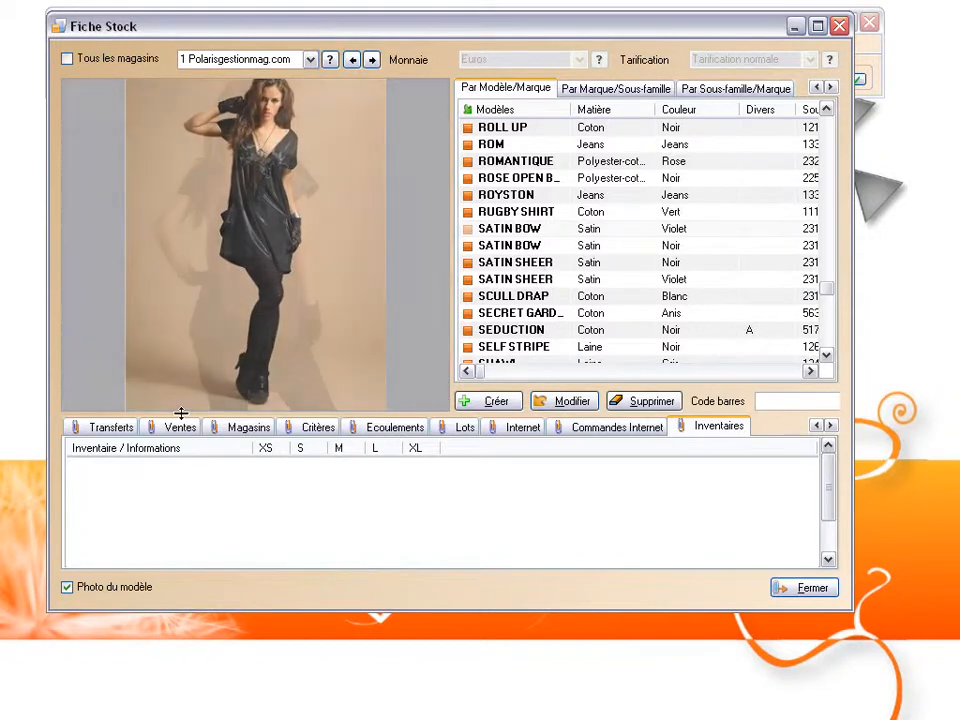
Switch the Fiche Stock panes to the side-by-side orientation and back to the stacked one.
right_click(345, 413)
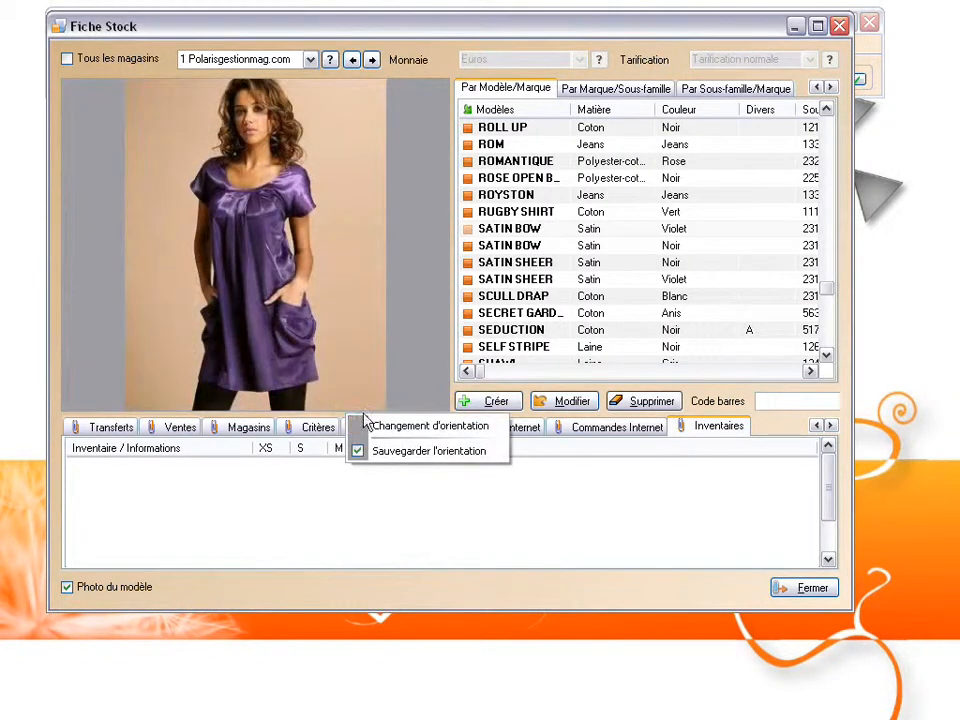
left_click(418, 428)
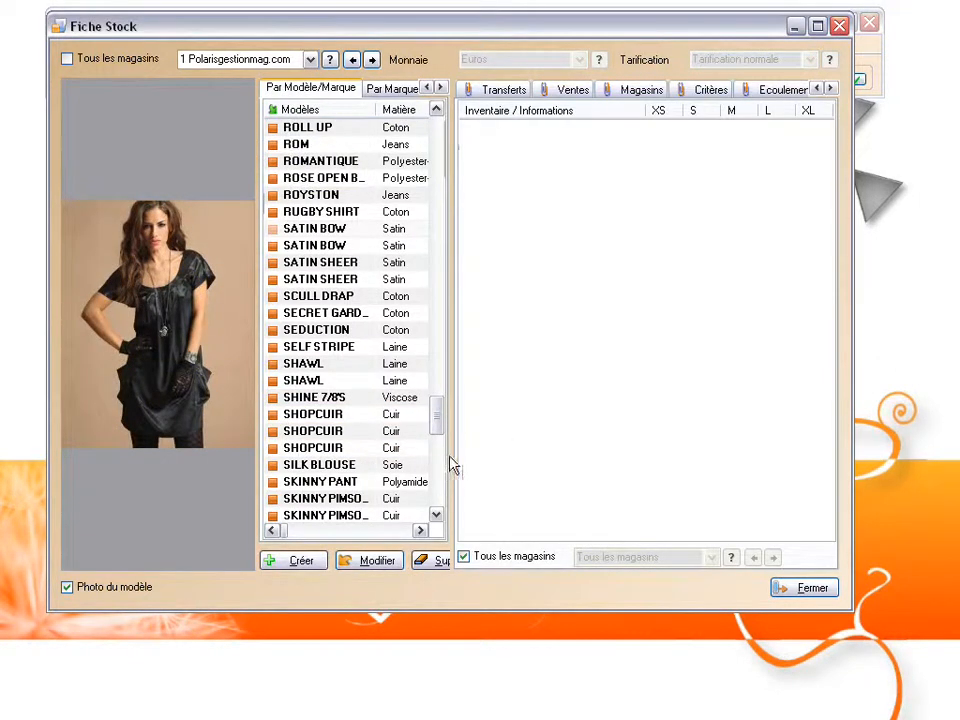
right_click(452, 465)
left_click(499, 476)
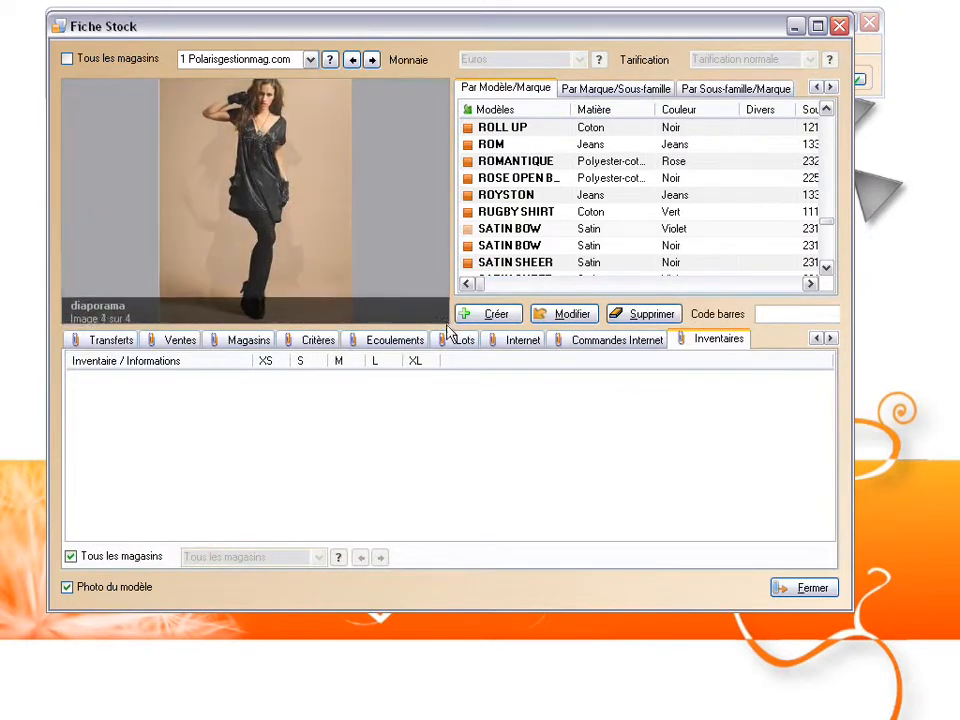
Enlarge the upper area holding the photo and model list, and narrow the photo pane in favour of the list.
left_click_drag(448, 326, 452, 452)
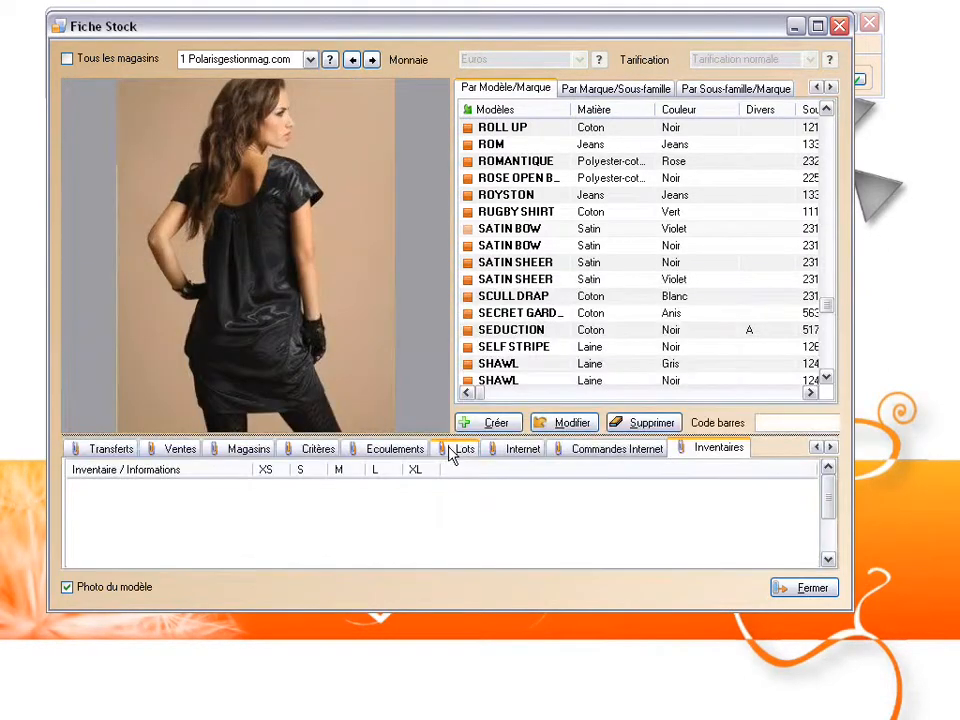
left_click_drag(452, 326, 378, 328)
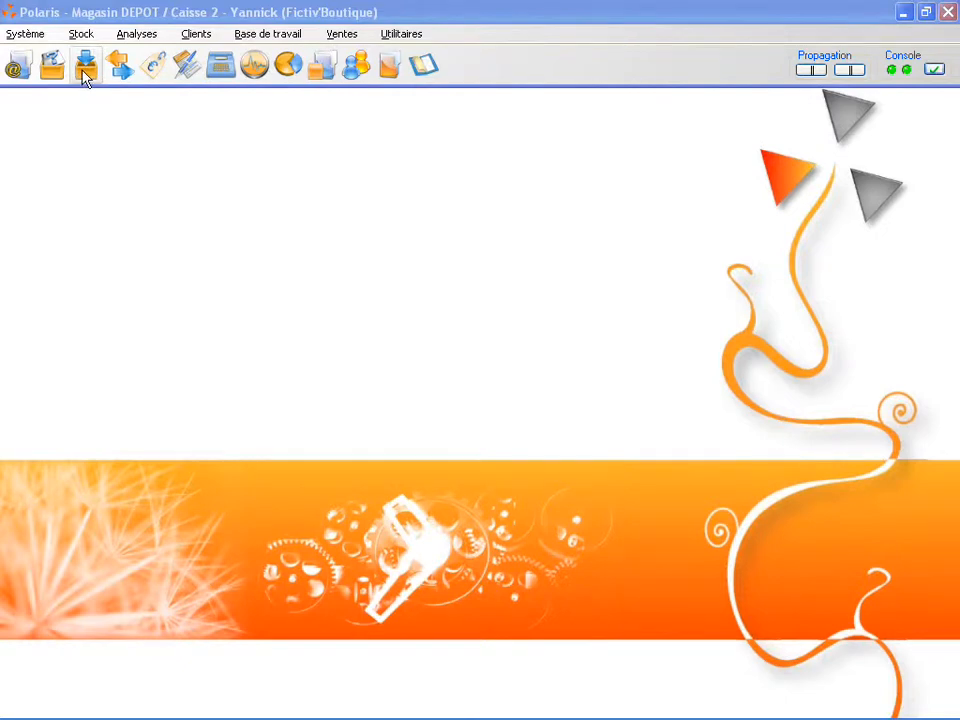
Open the Réceptions window for stock deliveries and adjustments (Livraisons & Ajustements).
left_click(82, 36)
mouse_move(92, 104)
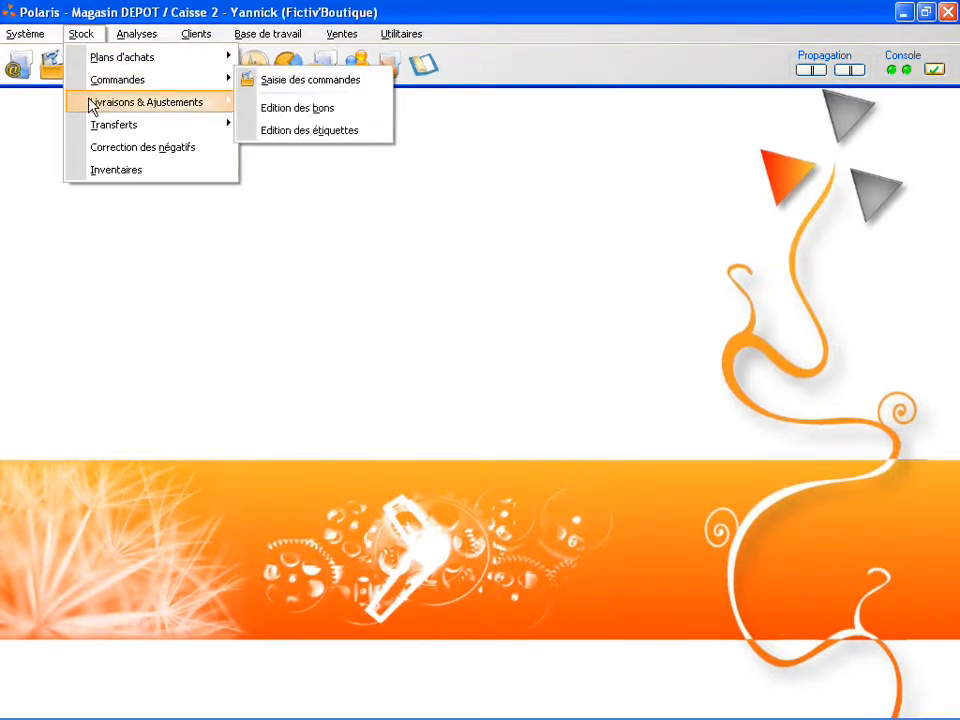
left_click(251, 105)
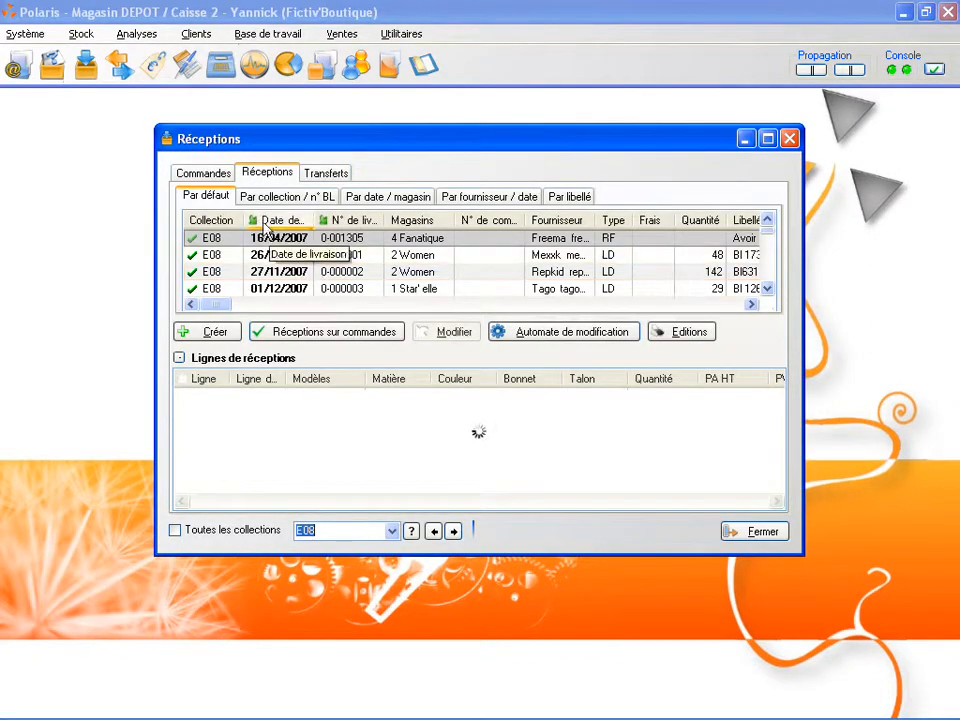
Look at the Commandes and Transferts lists, return to Réceptions, and browse the receptions of collection E08.
left_click(215, 177)
left_click(310, 177)
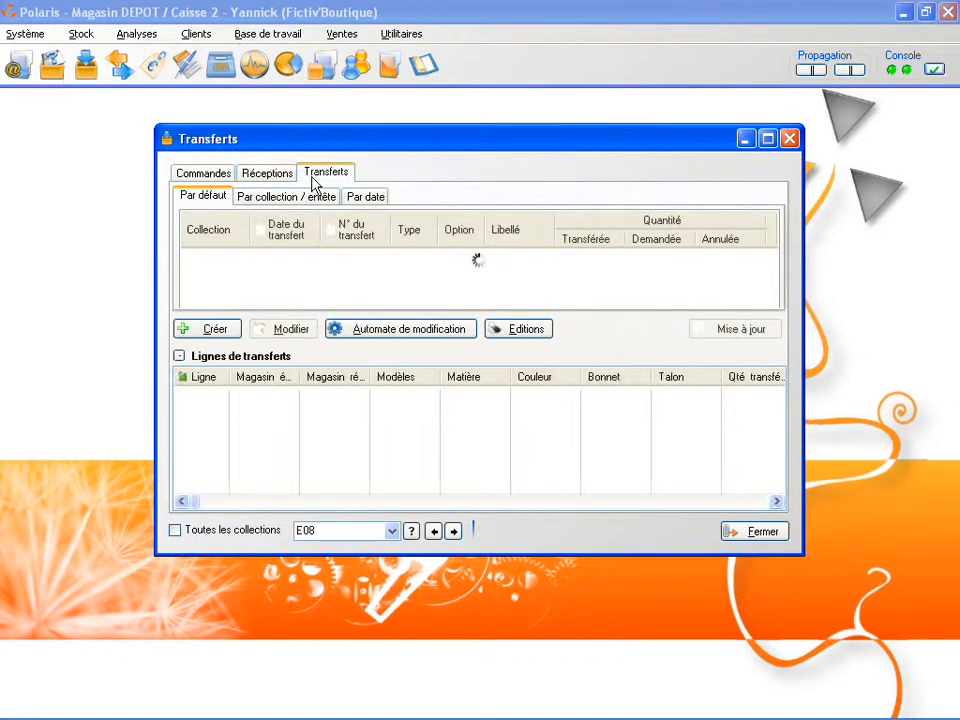
left_click(286, 177)
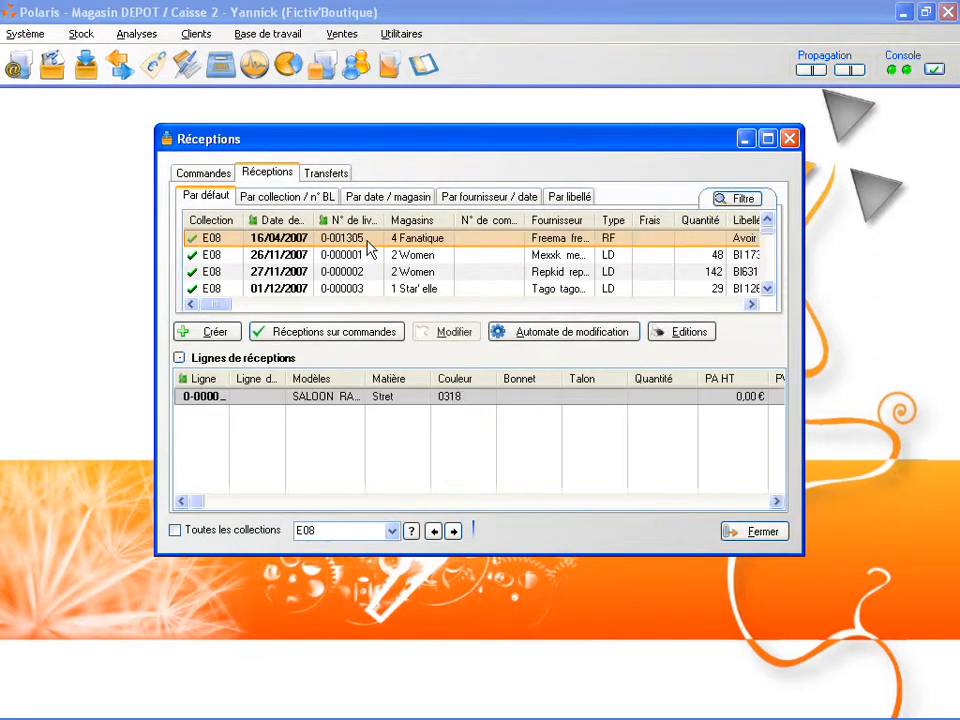
scroll(366, 255, "down", 3)
scroll(343, 272, "down", 2)
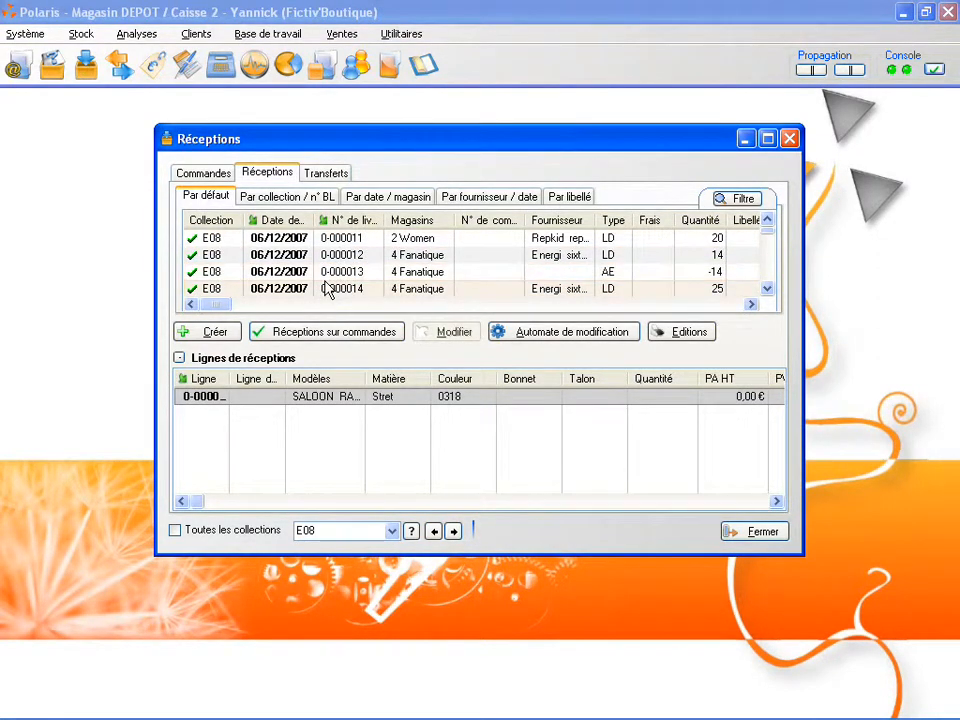
Look at the lines of reception 0-000014 and start creating a new reception.
left_click(326, 288)
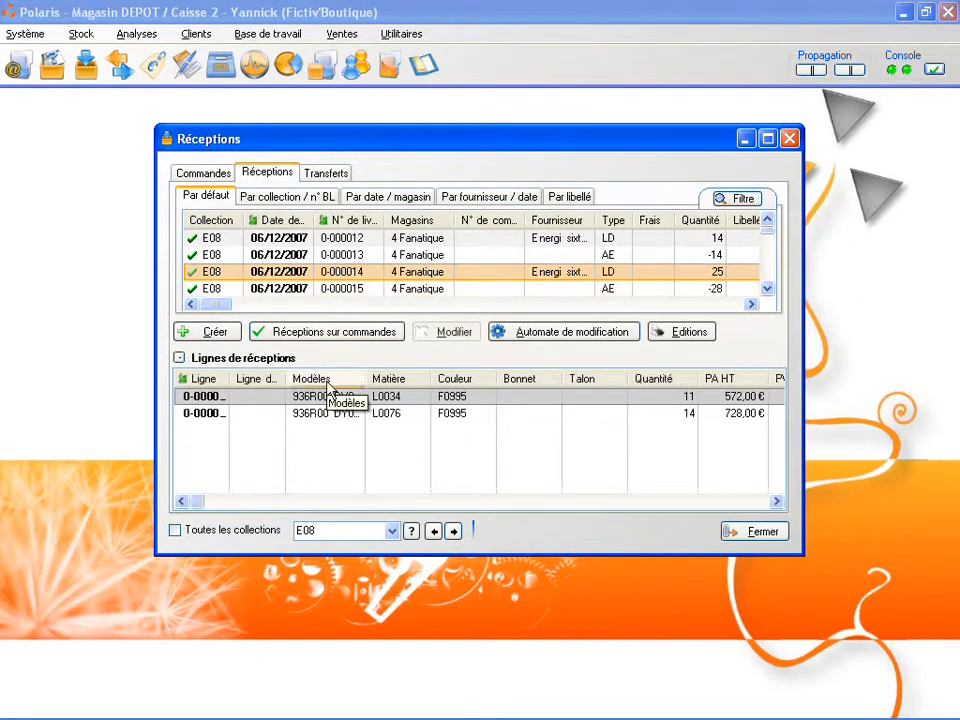
left_click(322, 397)
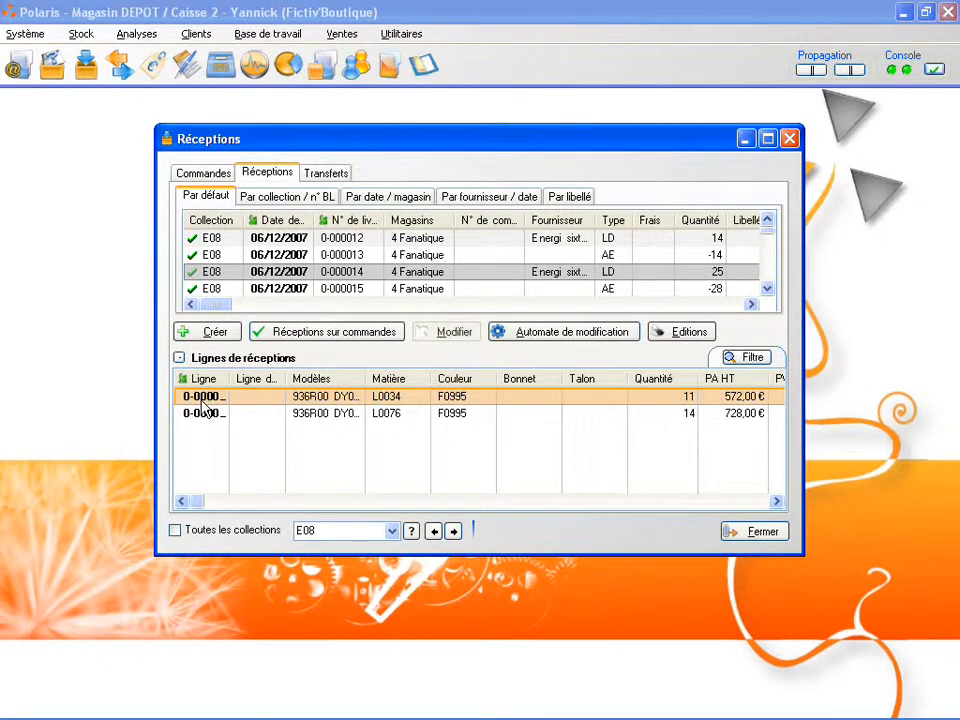
left_click(190, 332)
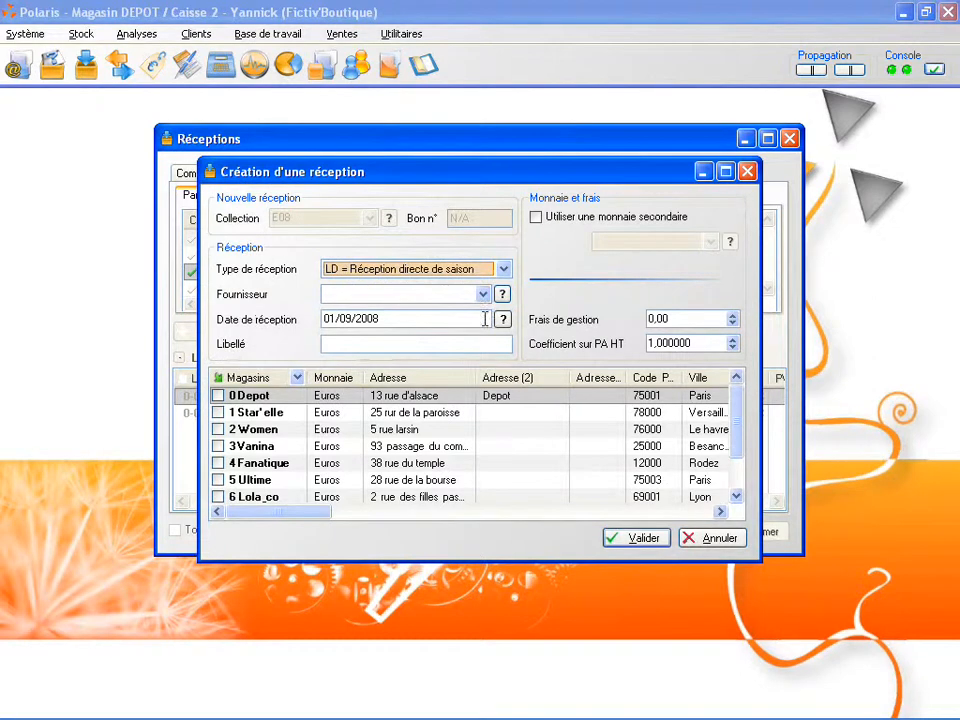
Set the new reception's type to LD = Réception directe de saison and pick 2ckep 2ckep as the supplier.
left_click(503, 269)
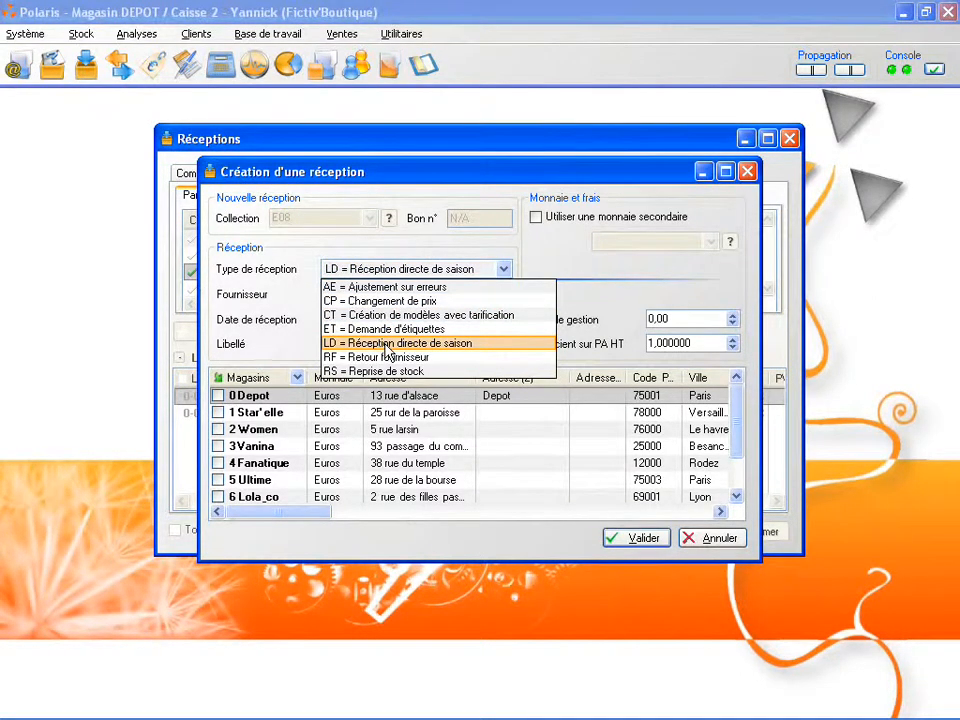
left_click(386, 347)
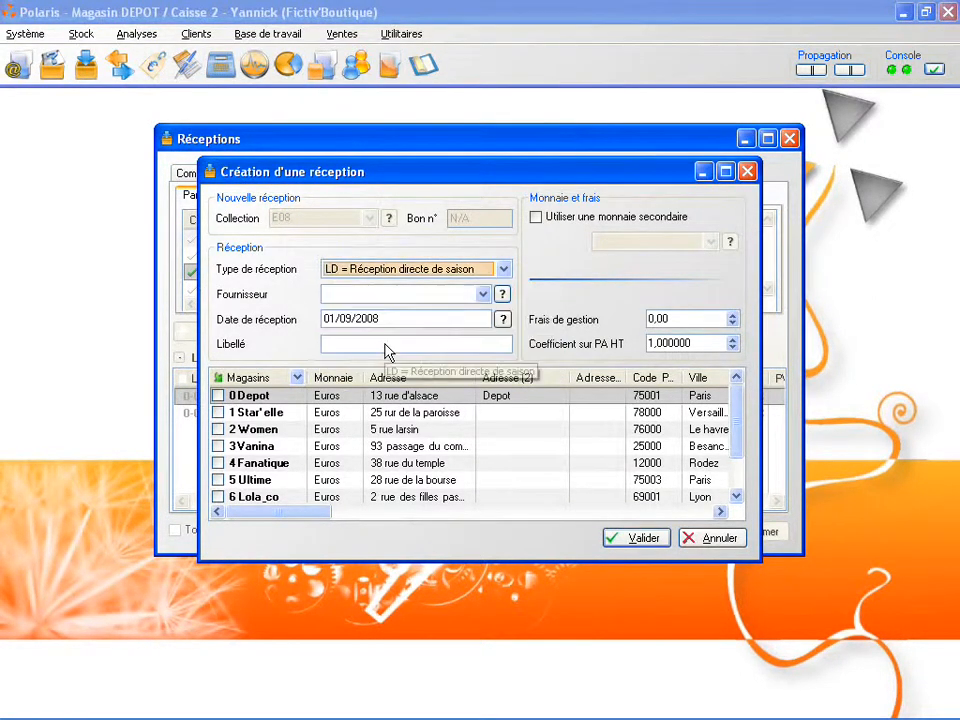
left_click(496, 298)
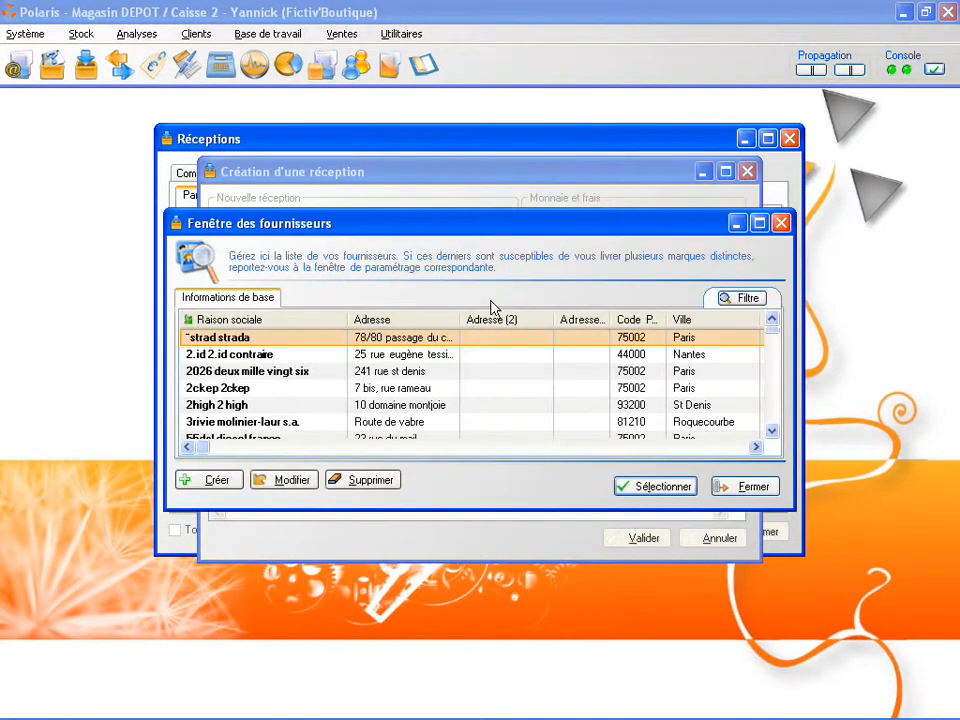
left_click(371, 392)
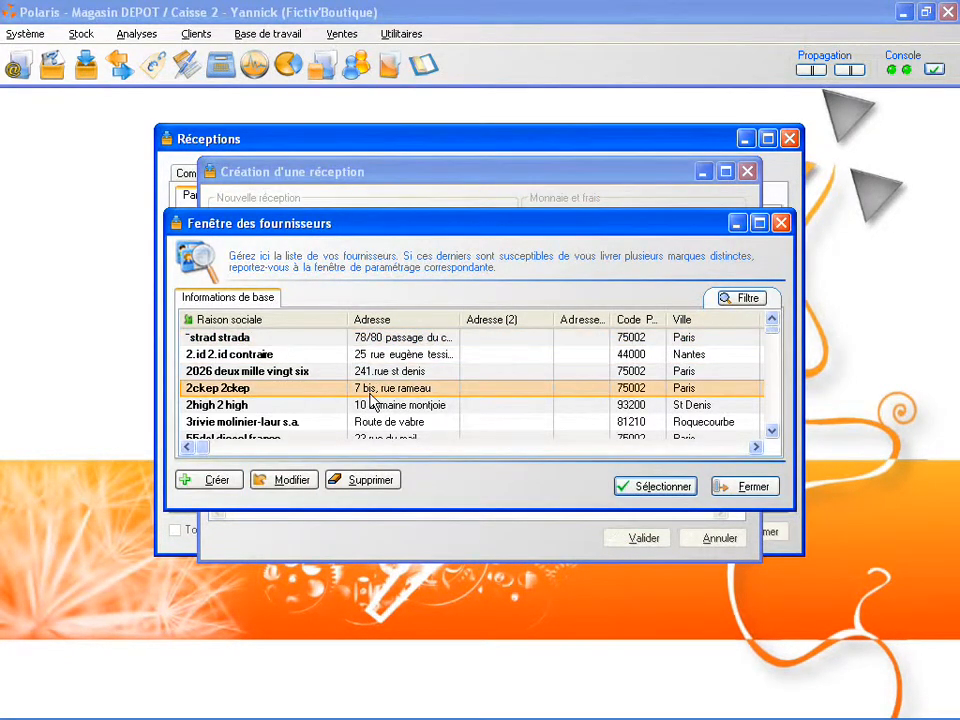
double_click(371, 392)
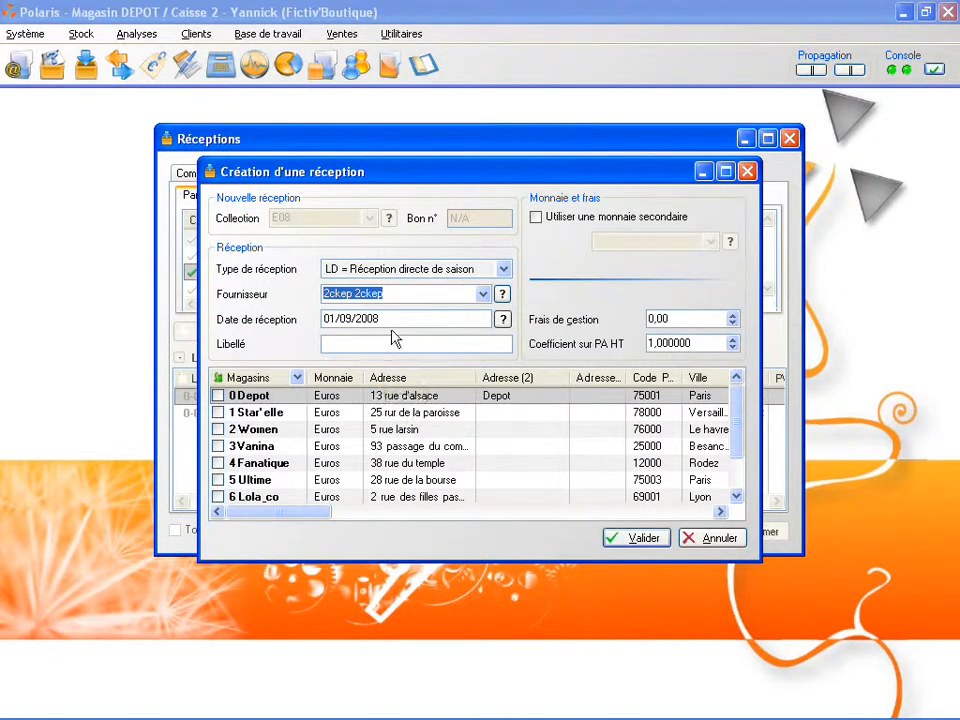
Date the reception 15/09/2008 and label it BL N°85.
key("Tab")
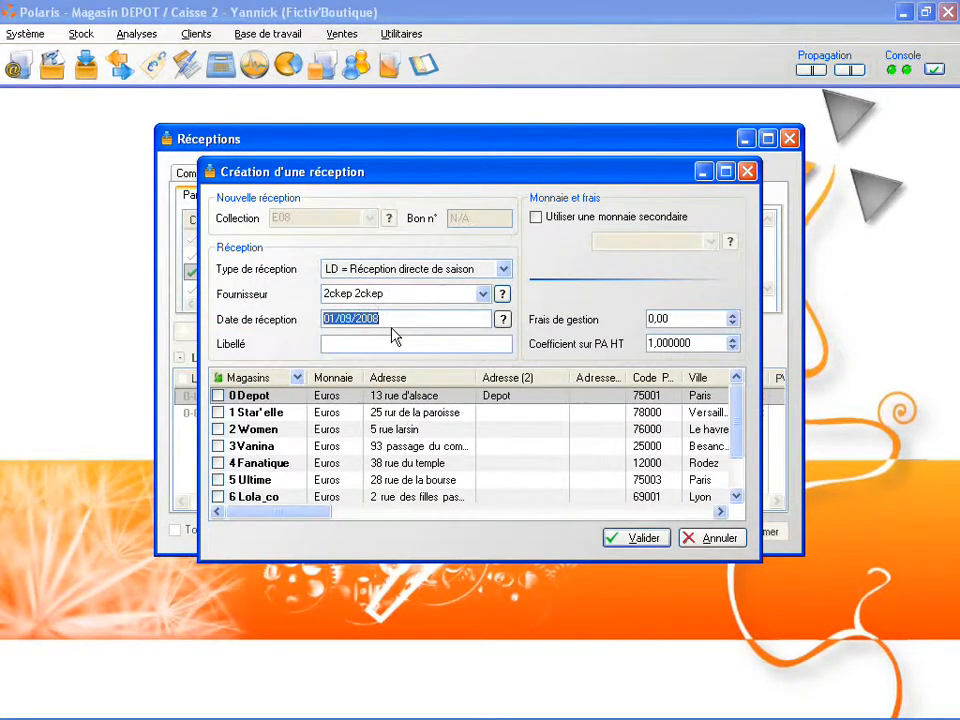
type("150908")
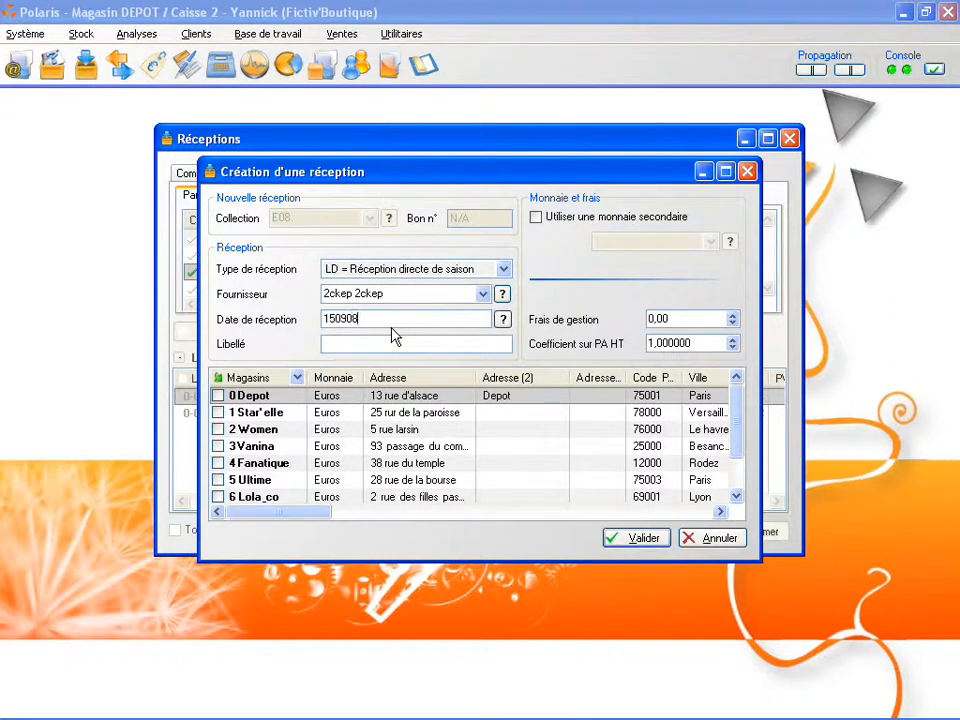
key("Tab")
type("BL N°85")
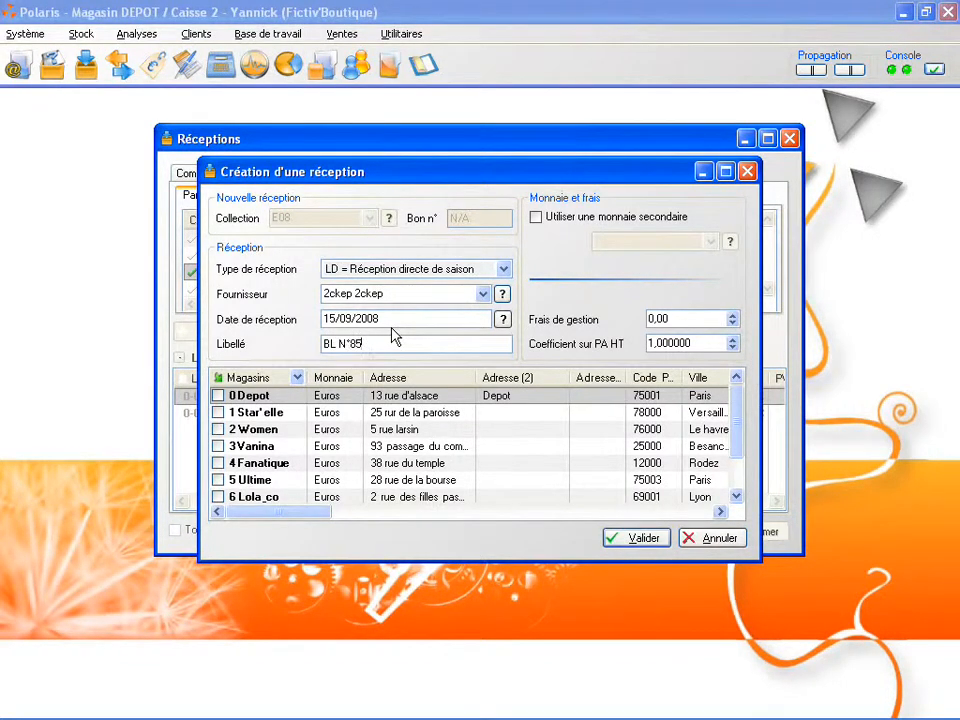
Turn on the secondary currency, look at the Francs parities, turn it off again, and point out the management fee and PA HT coefficient fields.
left_click(546, 219)
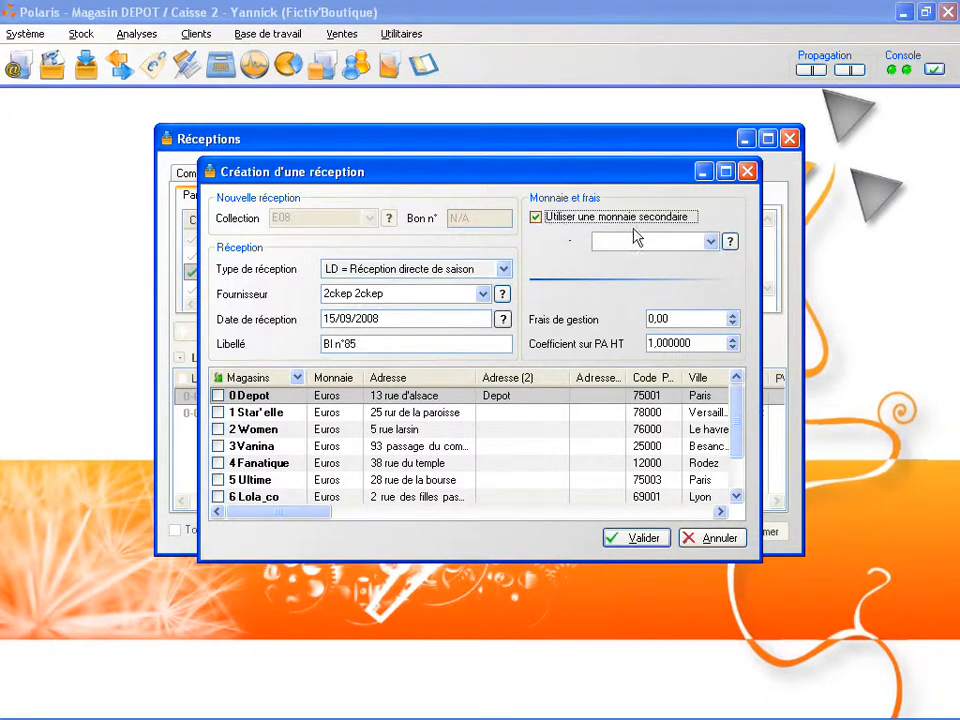
left_click(729, 242)
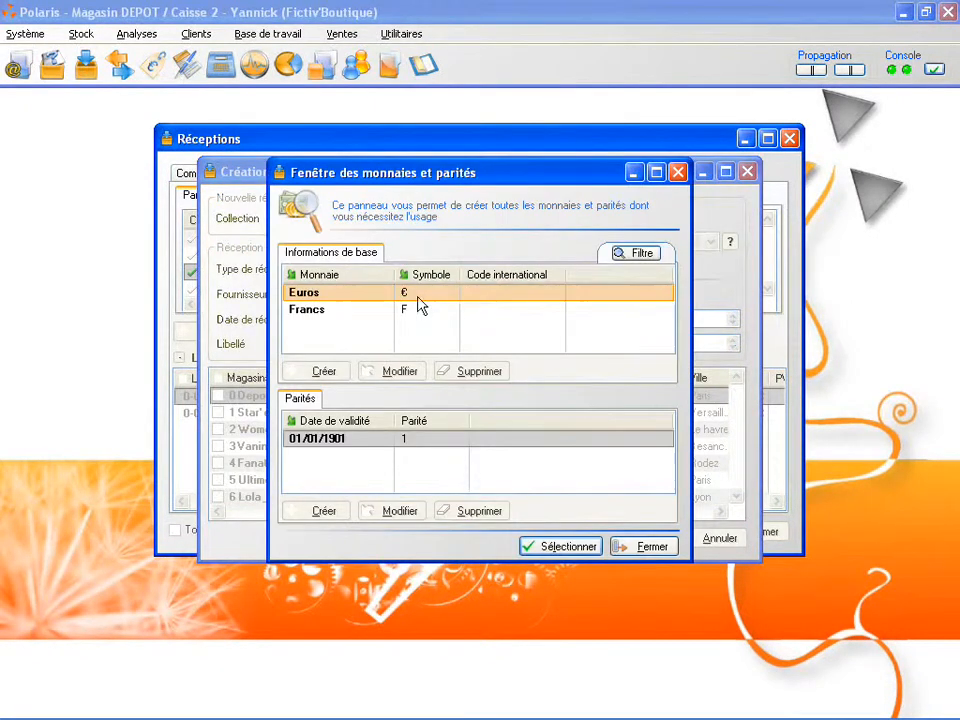
left_click(356, 312)
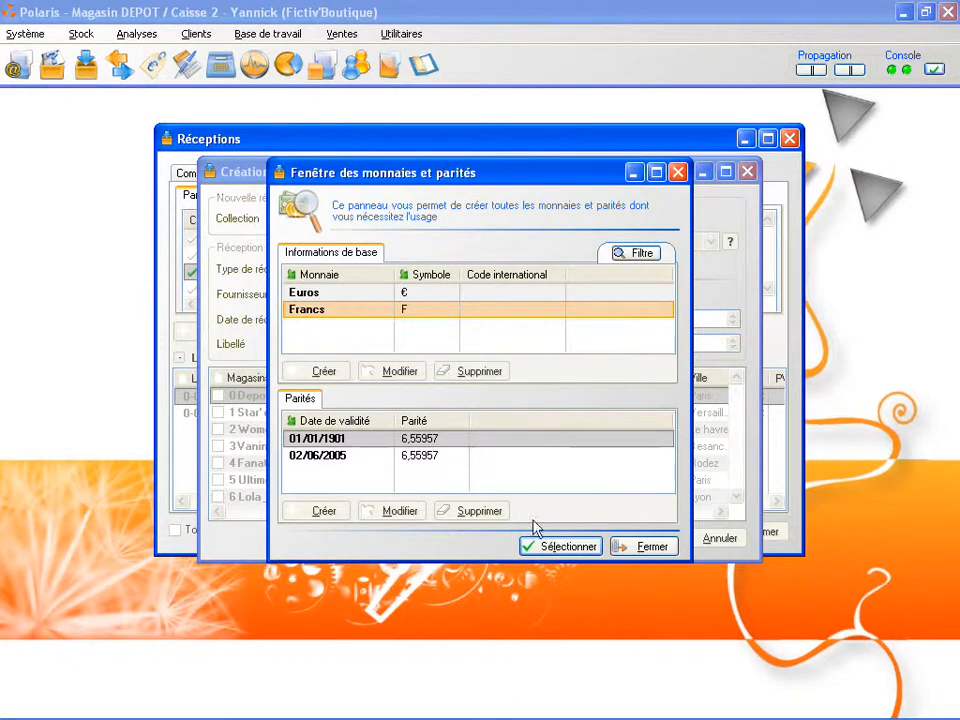
left_click(645, 547)
left_click(575, 220)
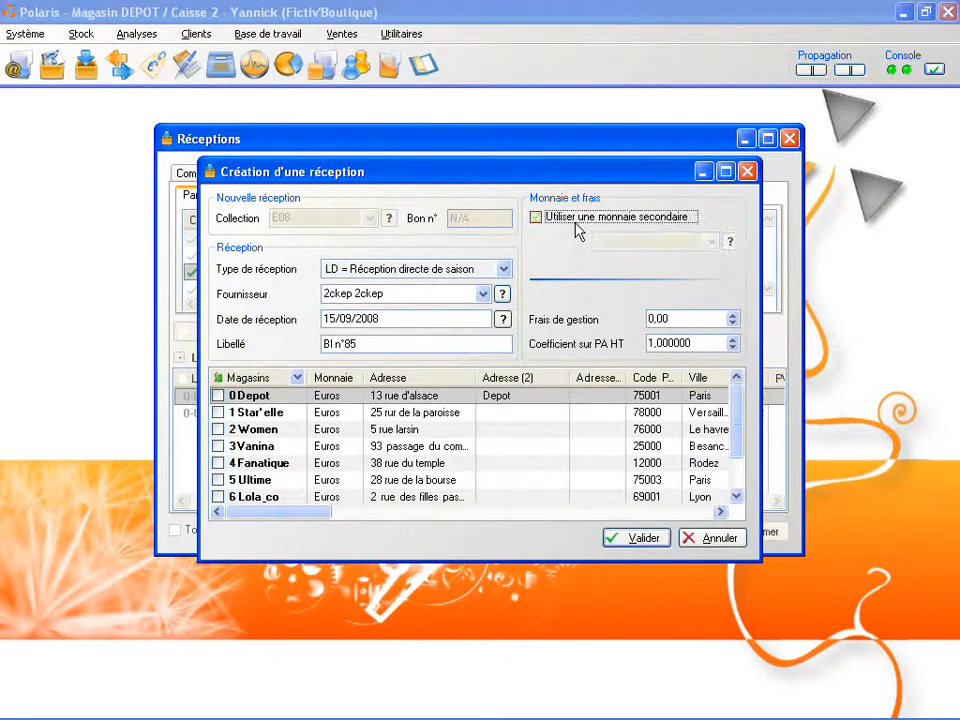
left_click(672, 318)
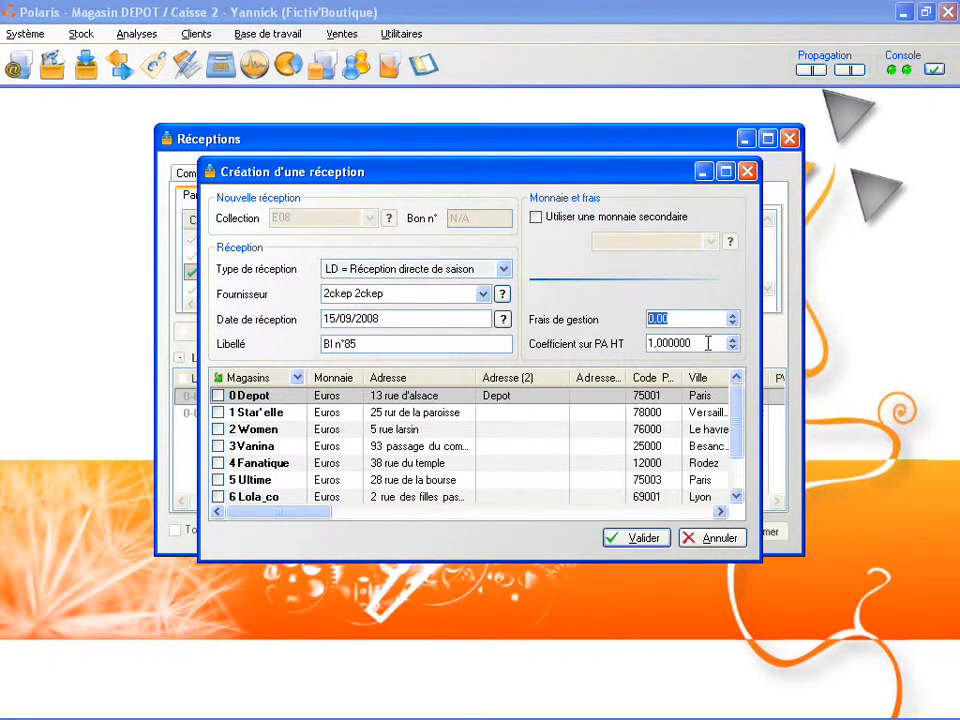
left_click(709, 340)
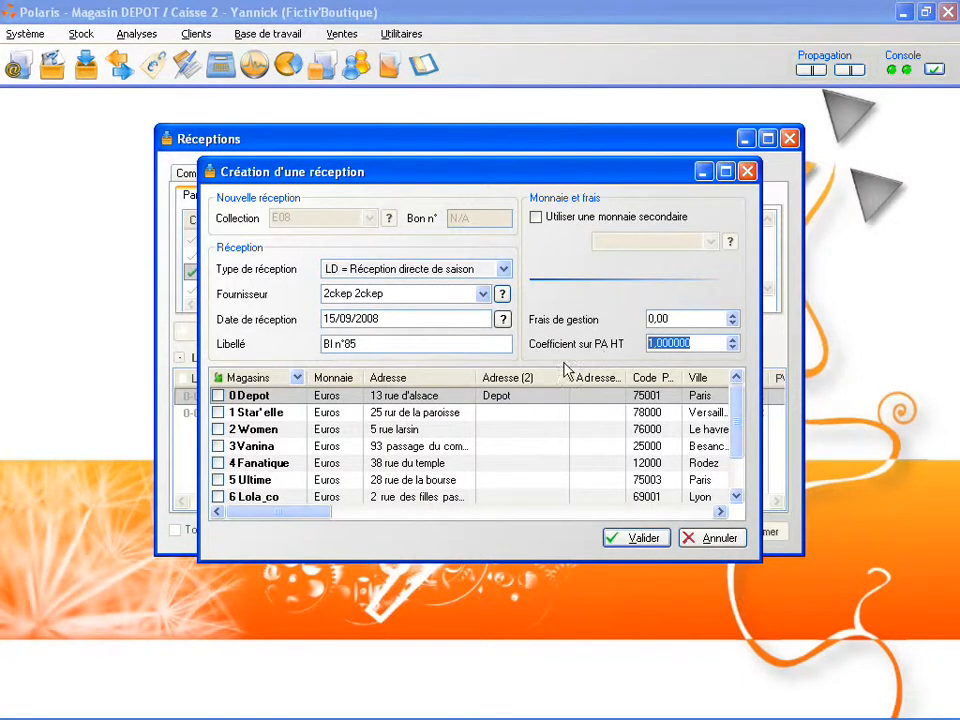
Assign the reception to store 1 Star'elle only and validate it to open the direct reception entry.
left_click(400, 397)
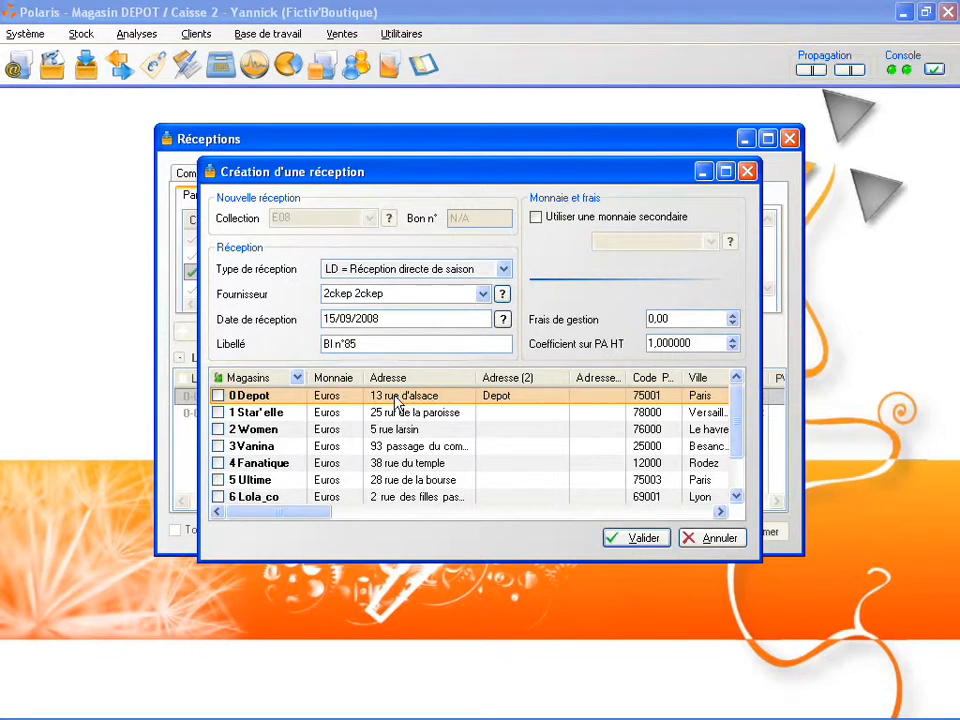
left_click(218, 412)
left_click(218, 429)
left_click(218, 446)
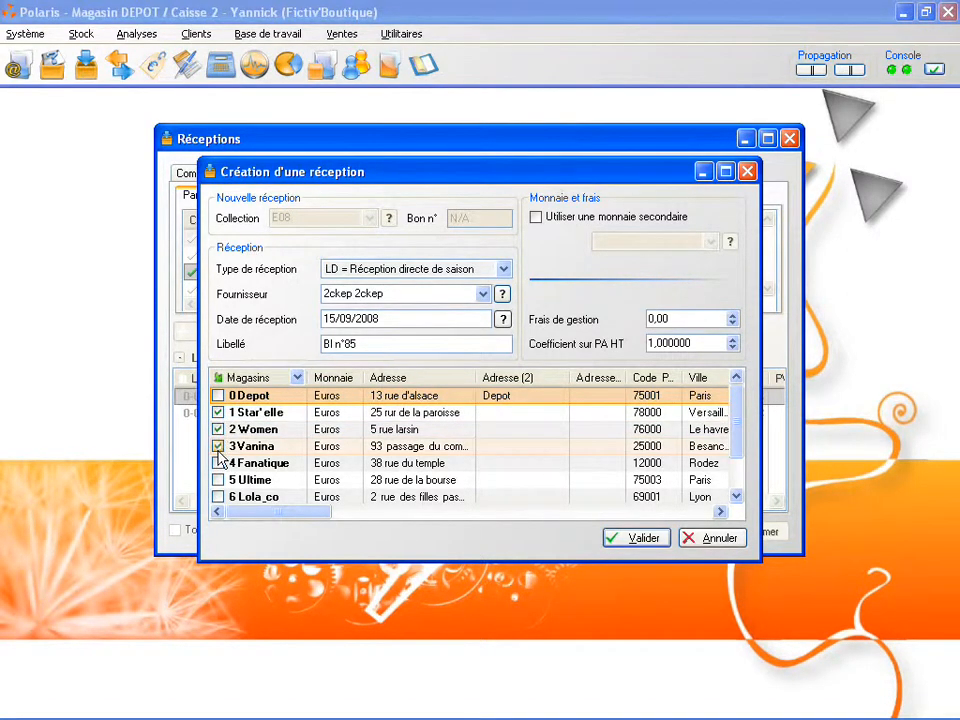
left_click(218, 463)
left_click(218, 446)
left_click(218, 429)
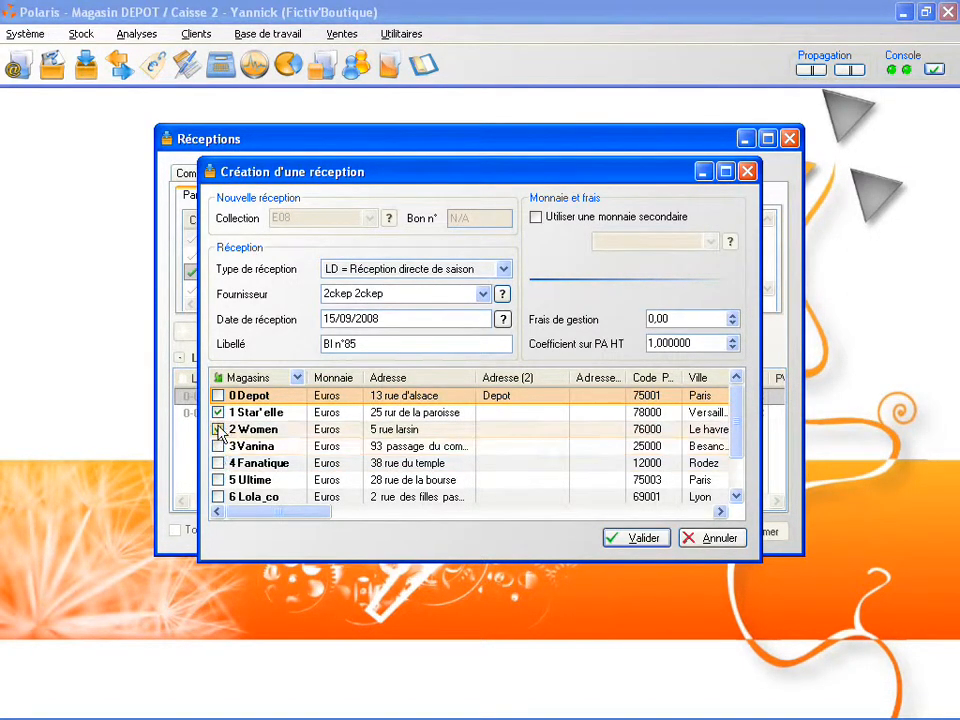
left_click(632, 543)
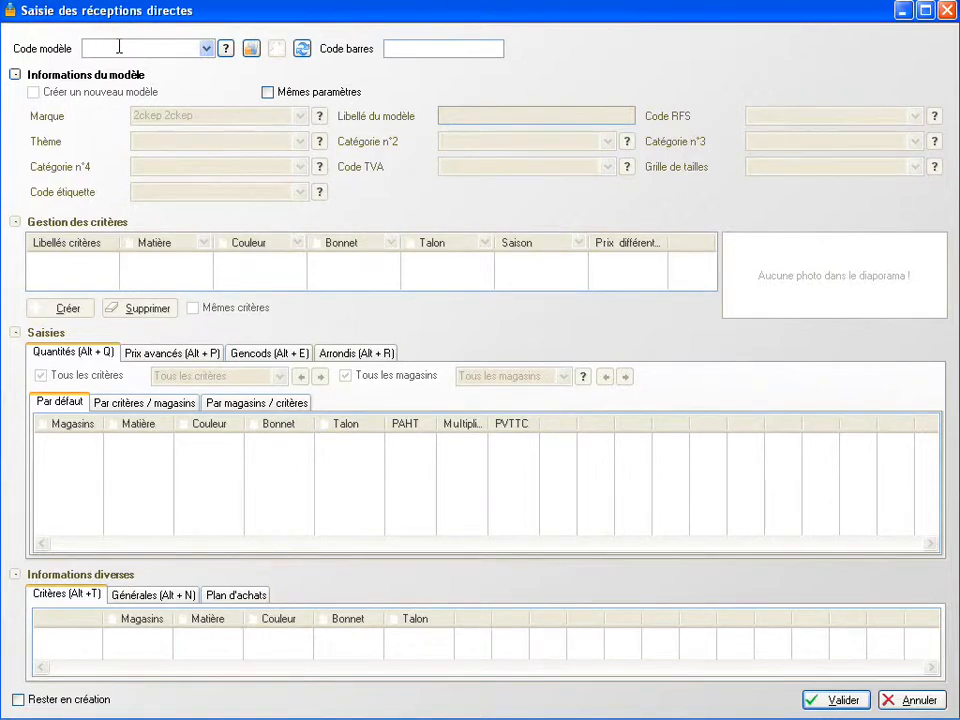
Create the new model with code bordeaux, label boucle or and RFS code 711 Outdoor.
type("bordeaux")
key("Tab")
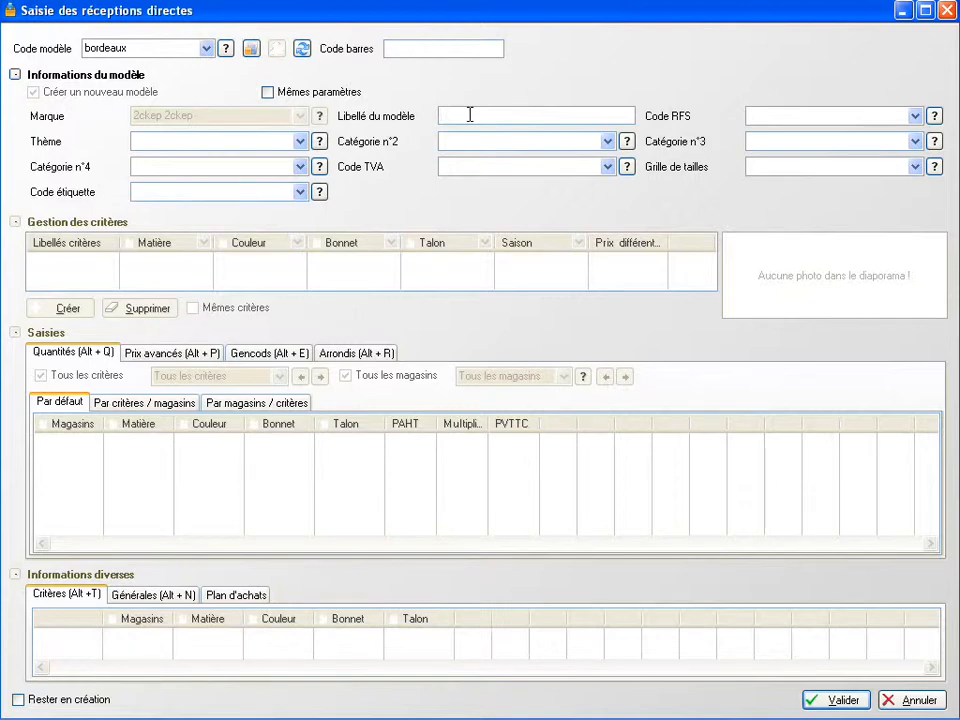
type("boucle or")
key("Tab")
type("711")
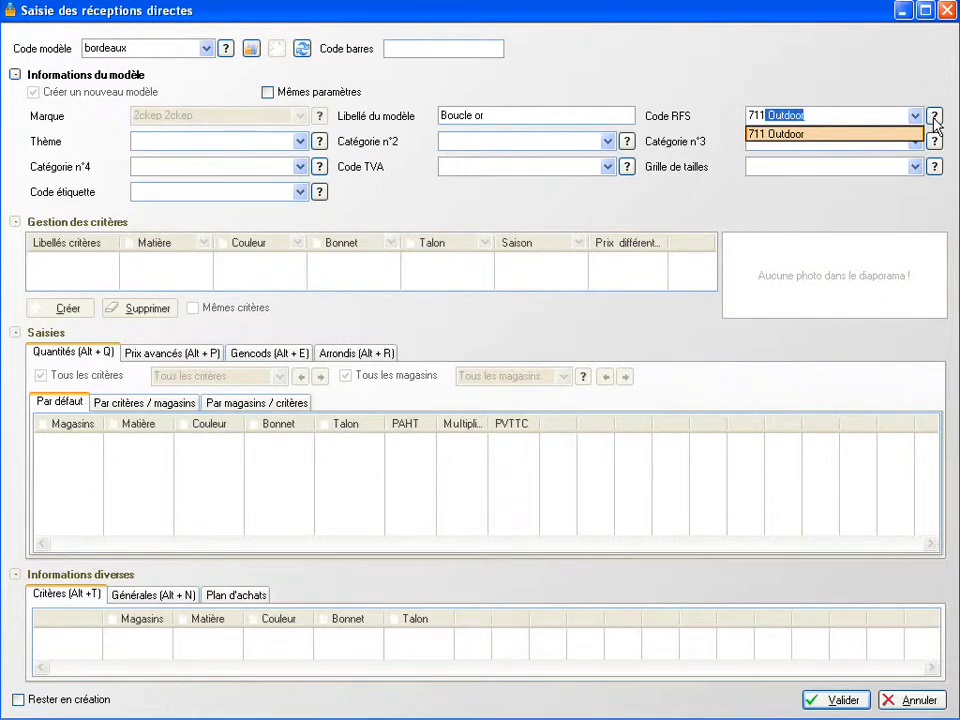
key("Tab")
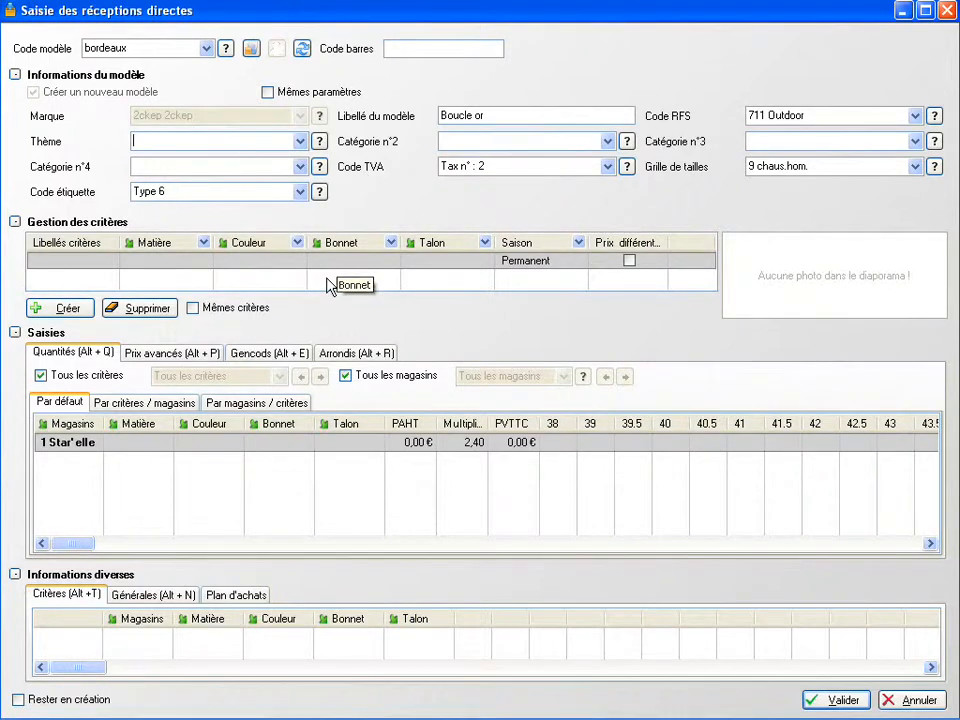
Define the model's first criterion with material Cuir, colour Bleu and heel 5, and enable different prices for it.
left_click(168, 268)
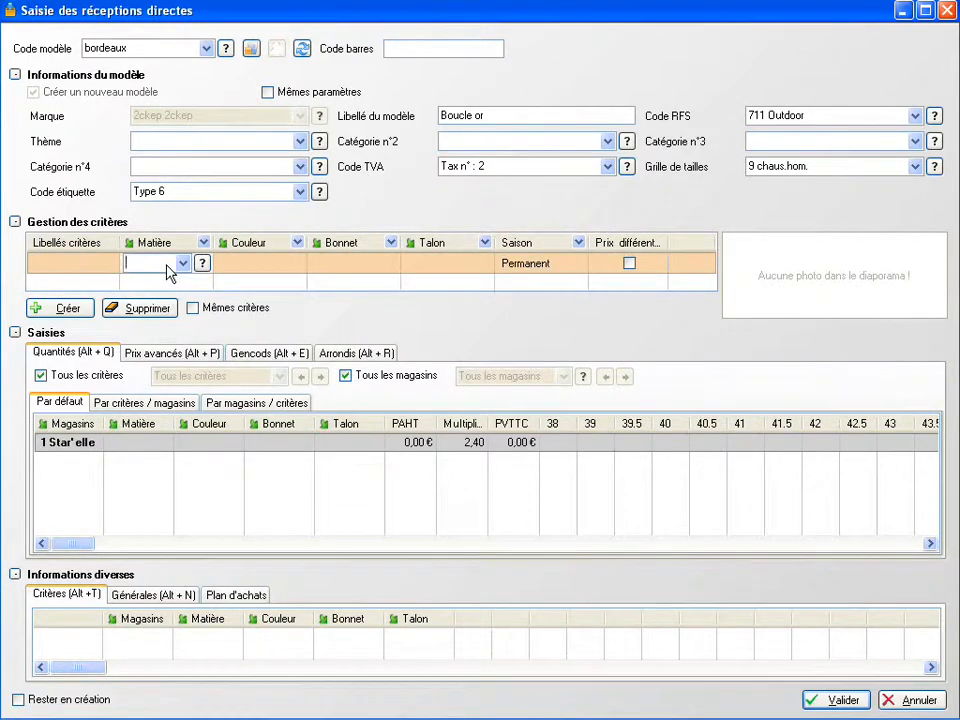
type("cuir")
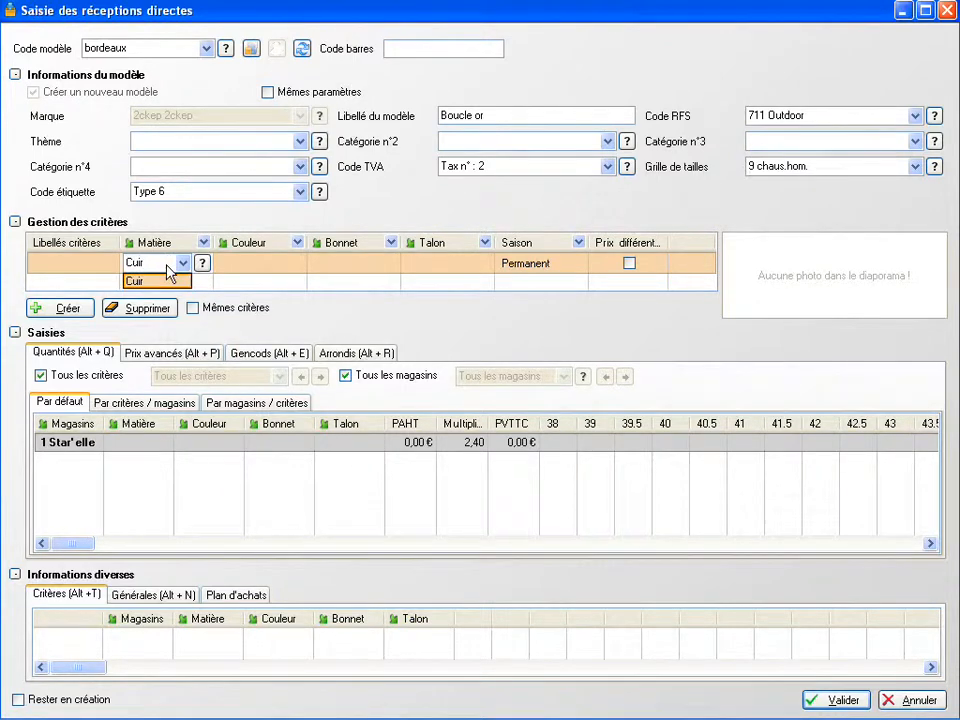
key("Tab")
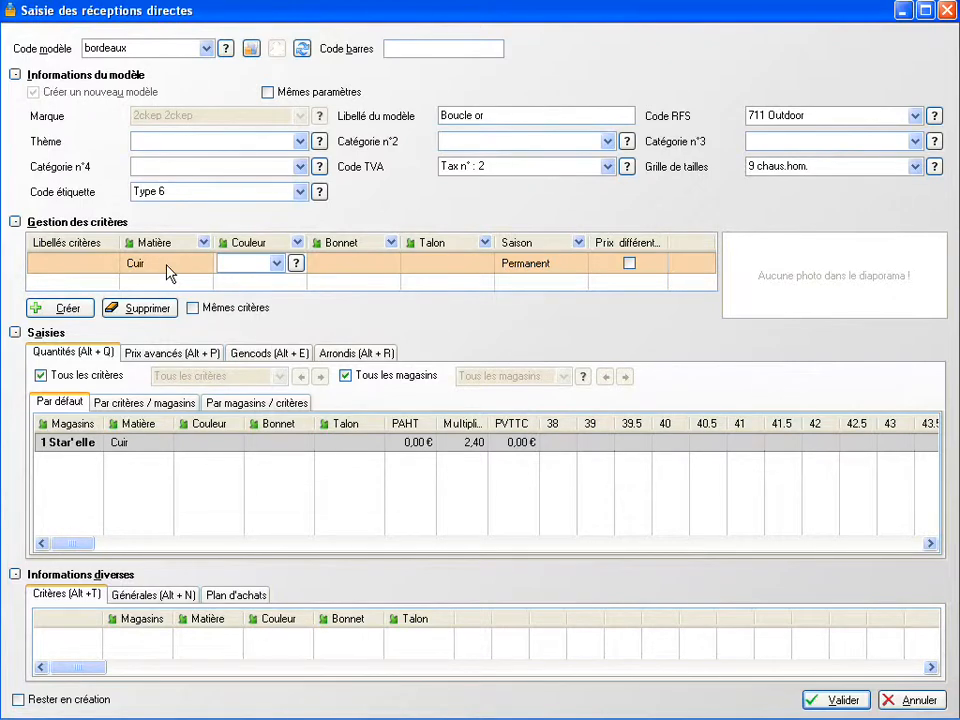
type("bleu")
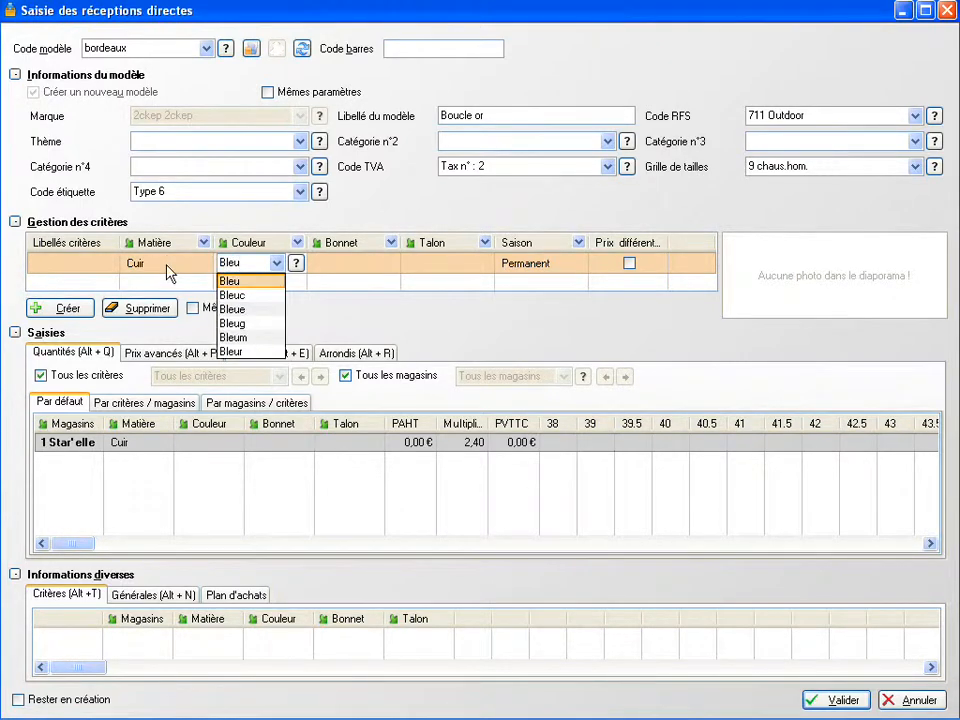
key("Tab")
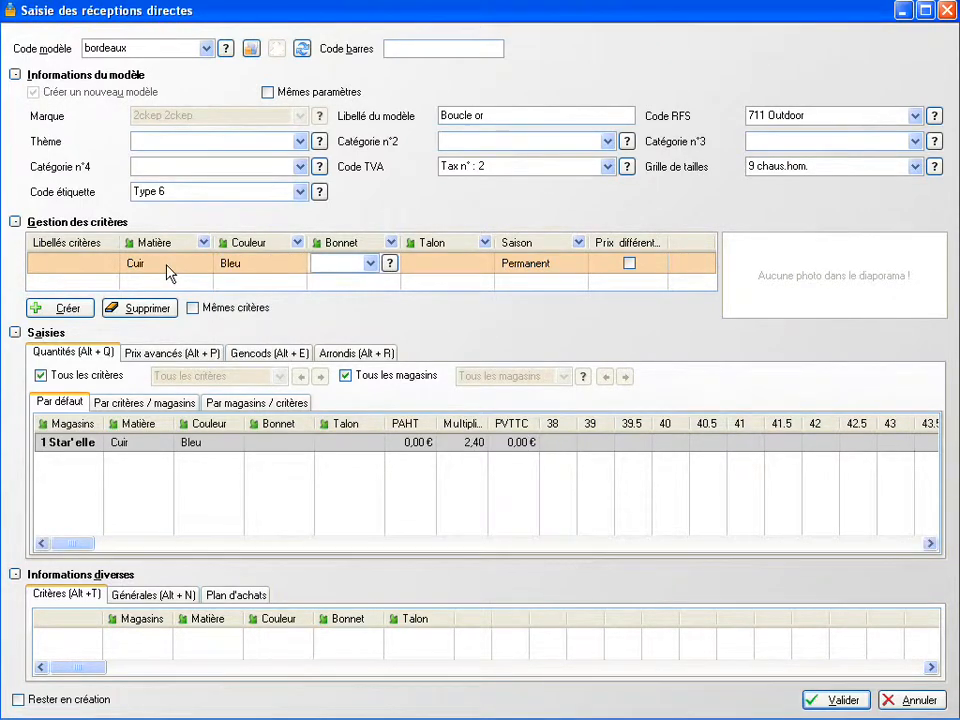
key("Tab")
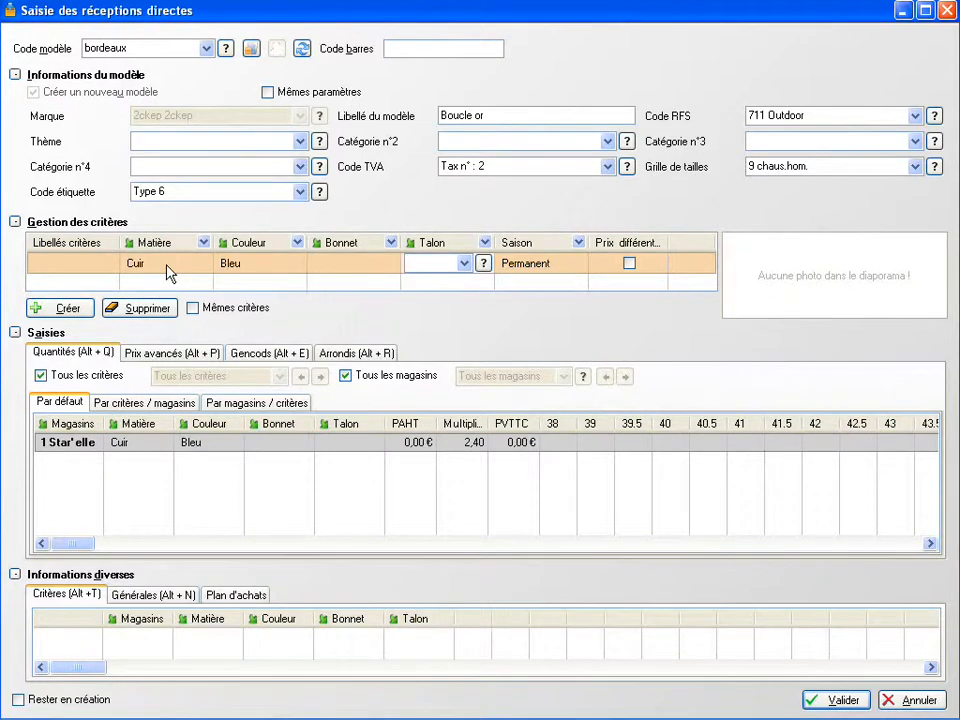
type("5")
key("Tab")
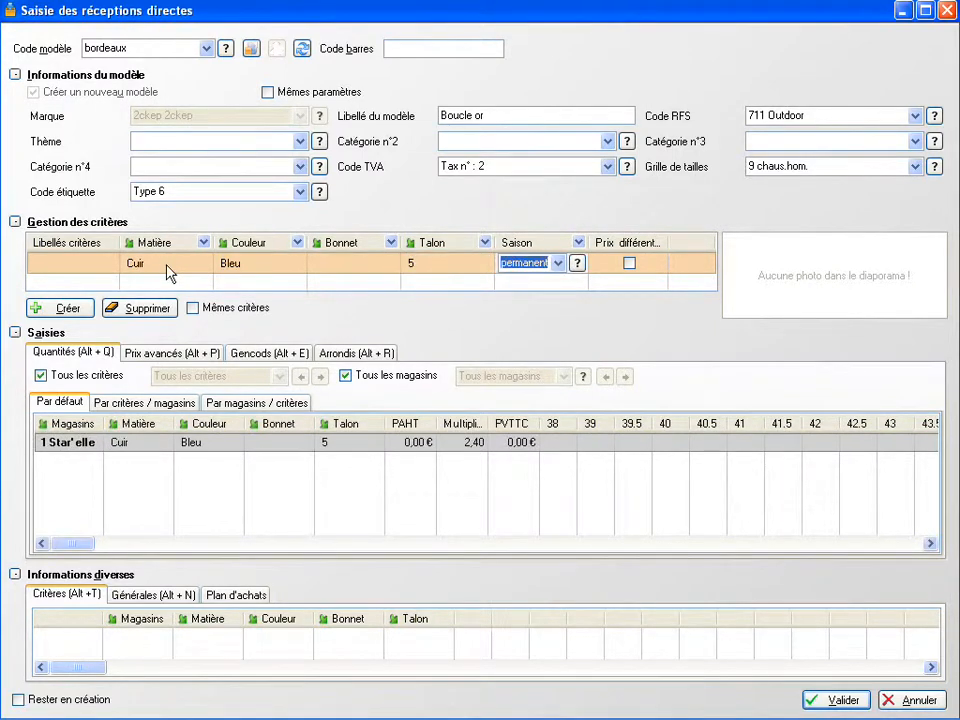
left_click(628, 266)
Add a second criterion to the model with the colour Vert.
left_click(68, 309)
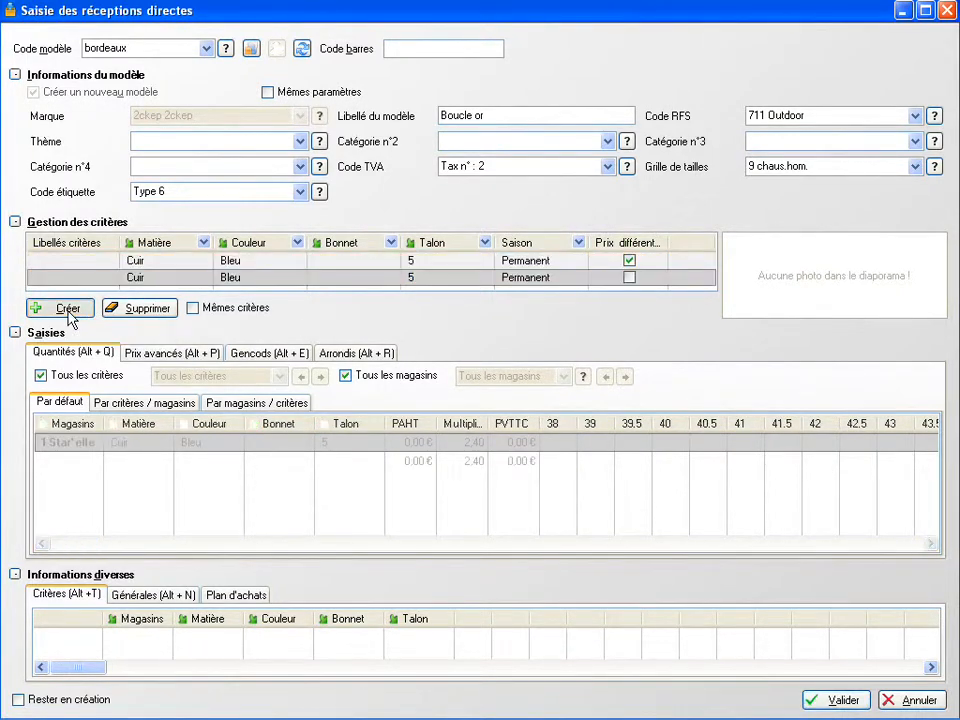
left_click(250, 281)
type("vert")
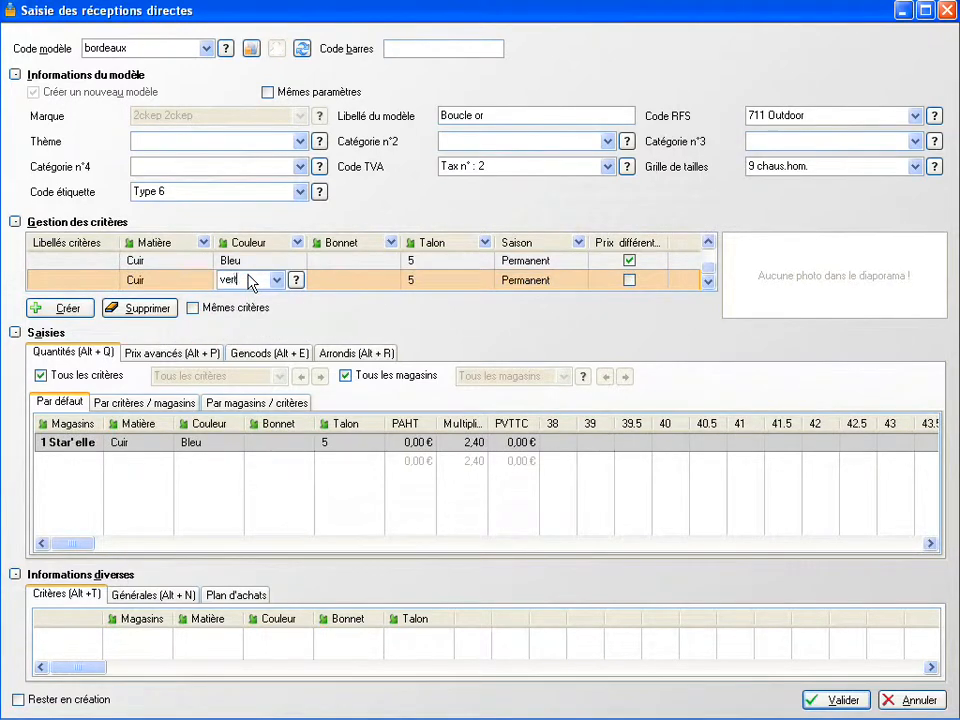
key("Tab")
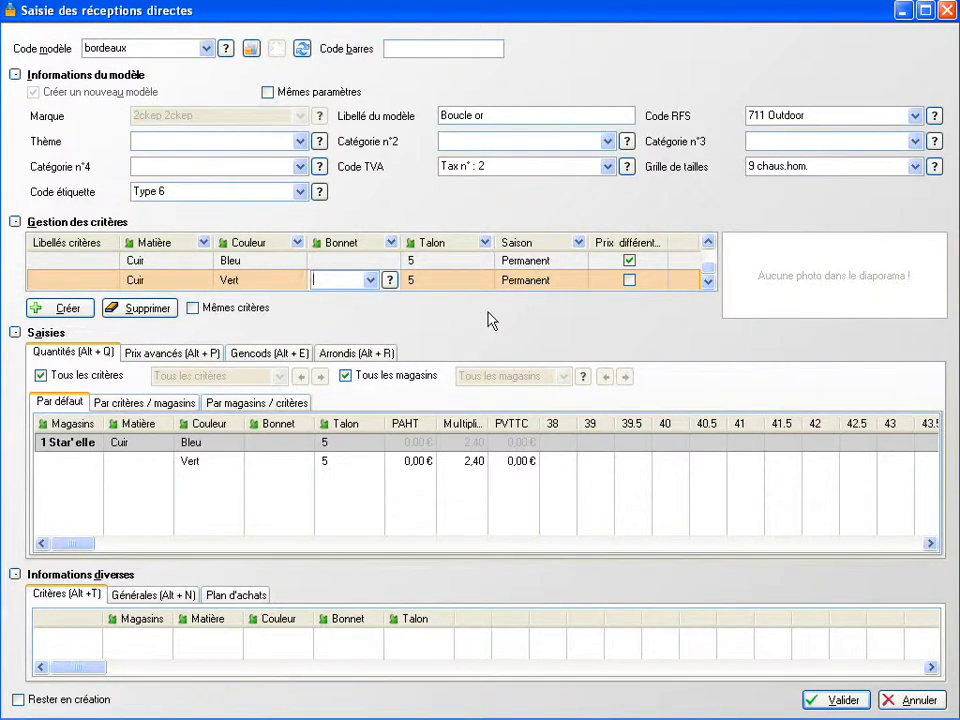
right_click(800, 298)
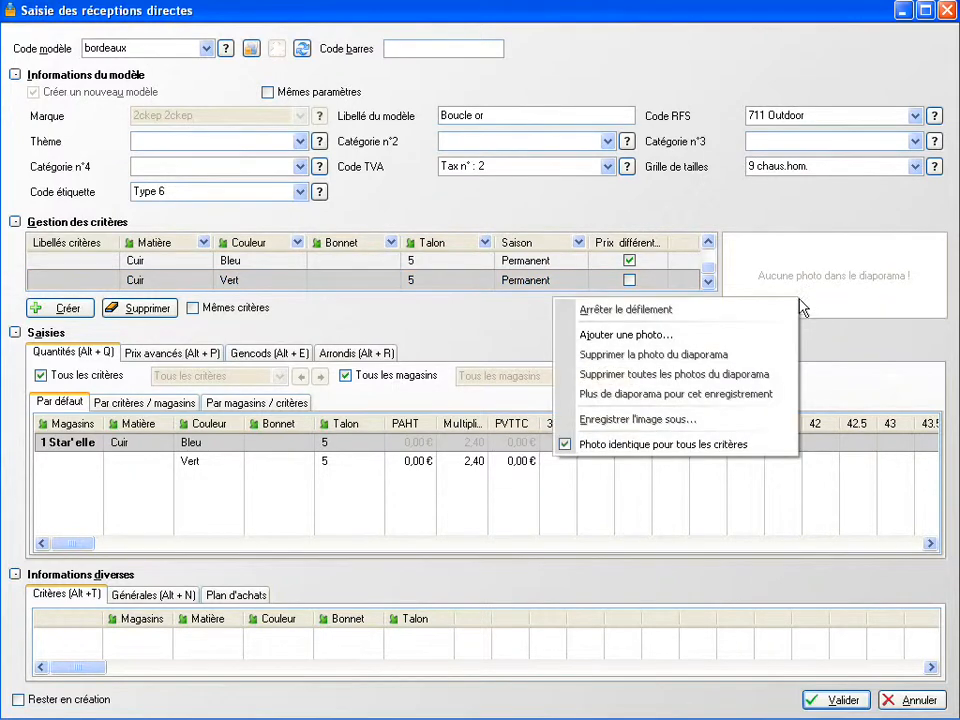
left_click(826, 358)
Set the Vert line's purchase price (PAHT) to 25 and its selling price (PVTTC) to 59 euros.
left_click(418, 468)
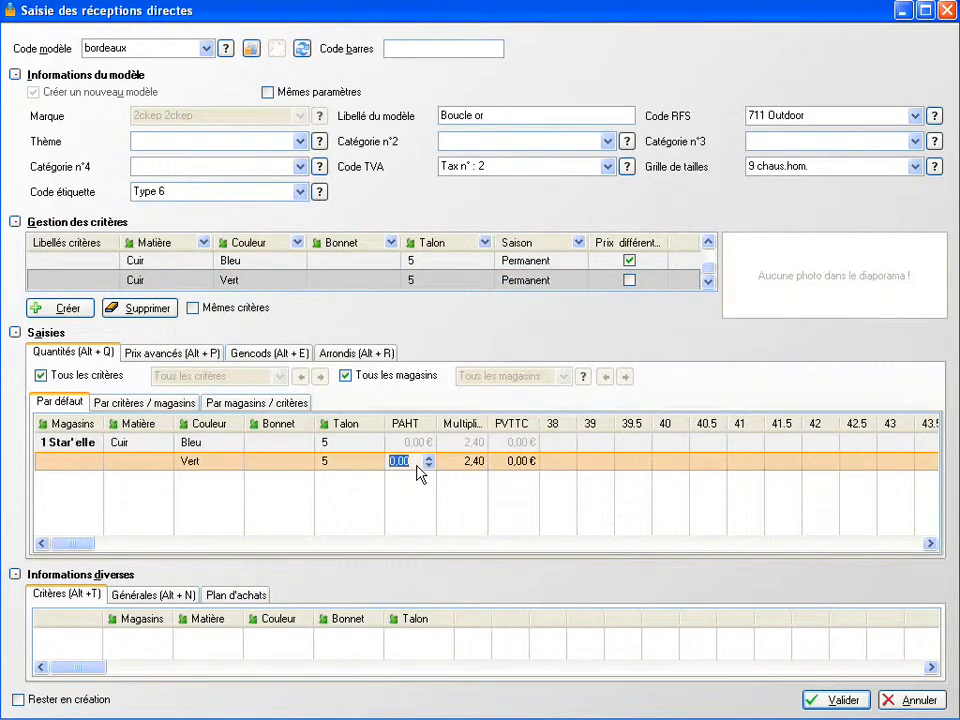
type("25")
key("Tab")
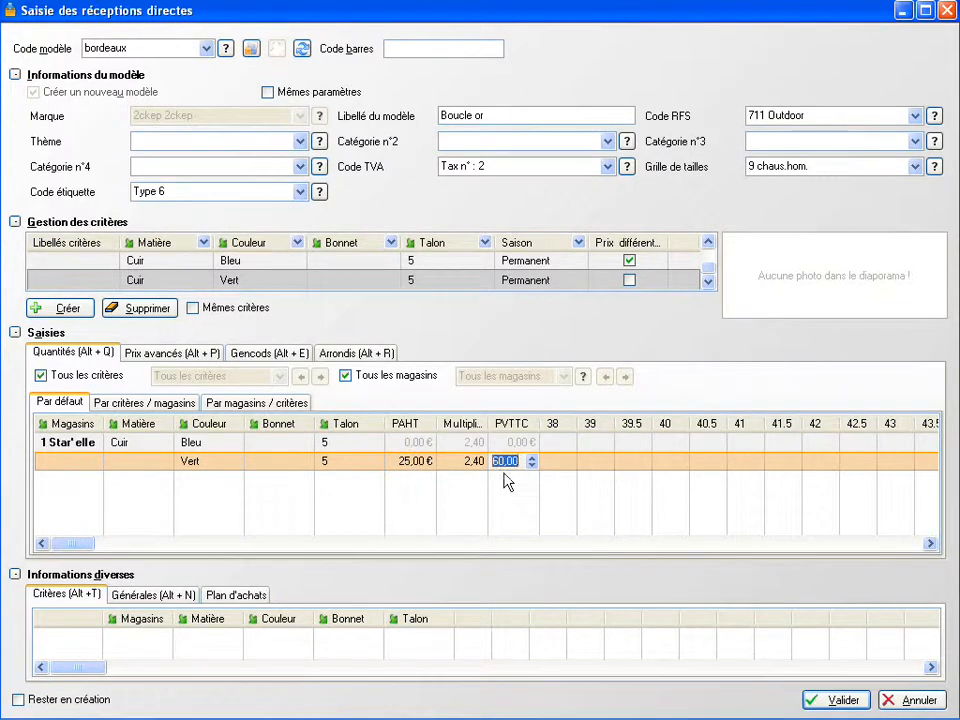
type("59")
key("Tab")
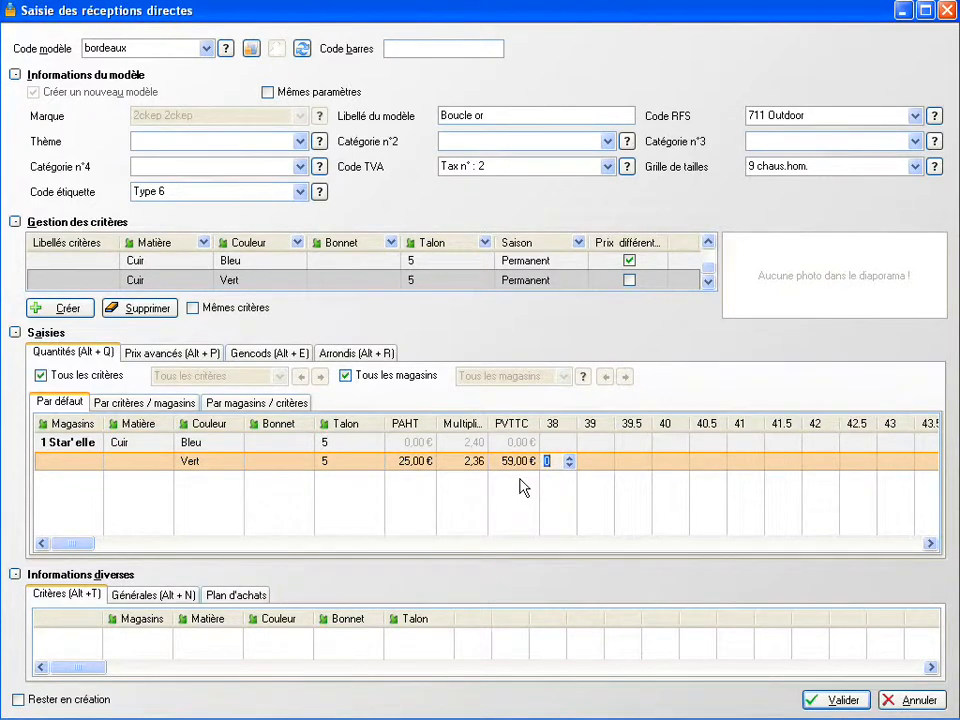
Enter a quantity of 1 for sizes 38, 39, 39.5 and 40 on the Vert line.
type("1")
key("Tab")
type("1")
key("Tab")
type("1")
key("Tab")
type("1")
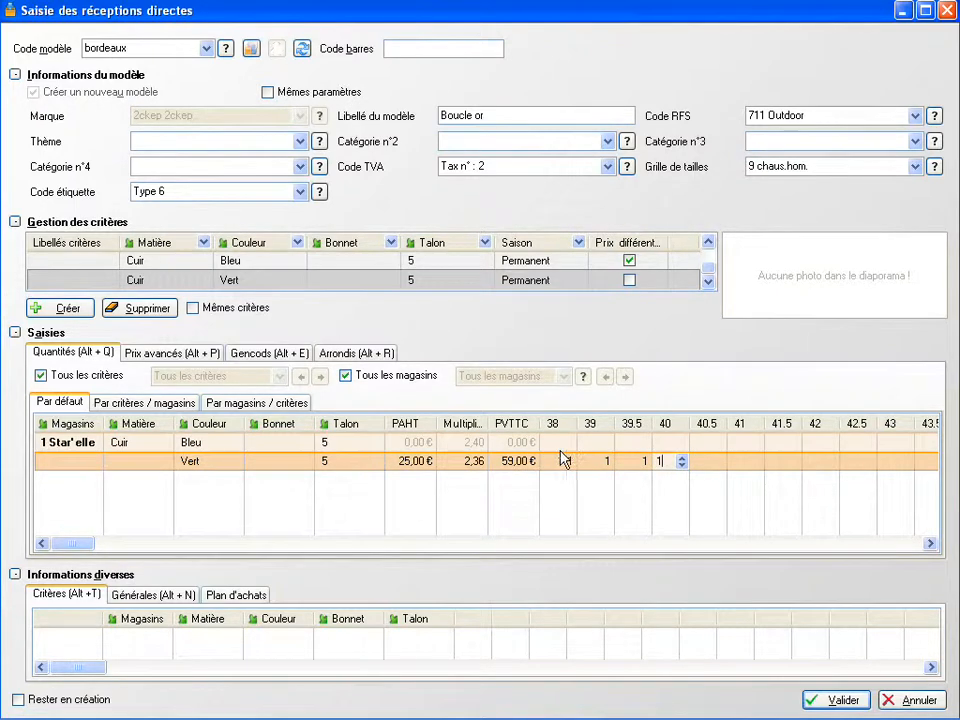
Enter a quantity of 1 for sizes 38, 39, 39.5 and 40 on the Bleu line.
left_click(561, 450)
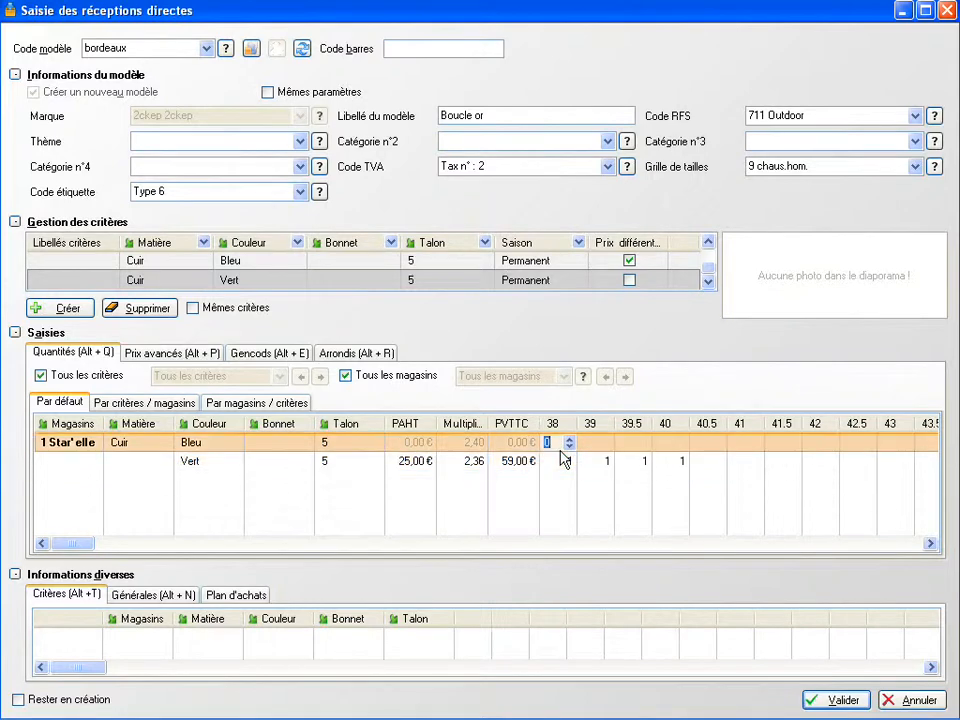
type("1")
key("Tab")
key("Tab")
key("Tab")
Set the Bleu criterion's advanced purchase prices (PA HT) to 25, 30, 35 and 40 for sizes 38, 39, 39.5 and 40.
left_click(166, 356)
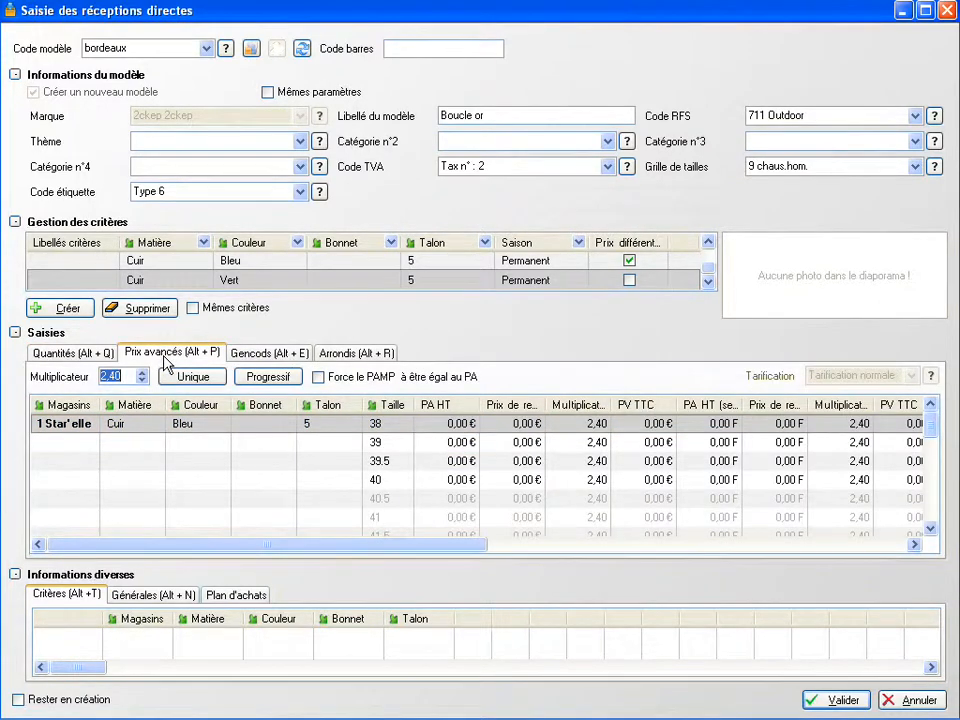
left_click(457, 426)
type("25")
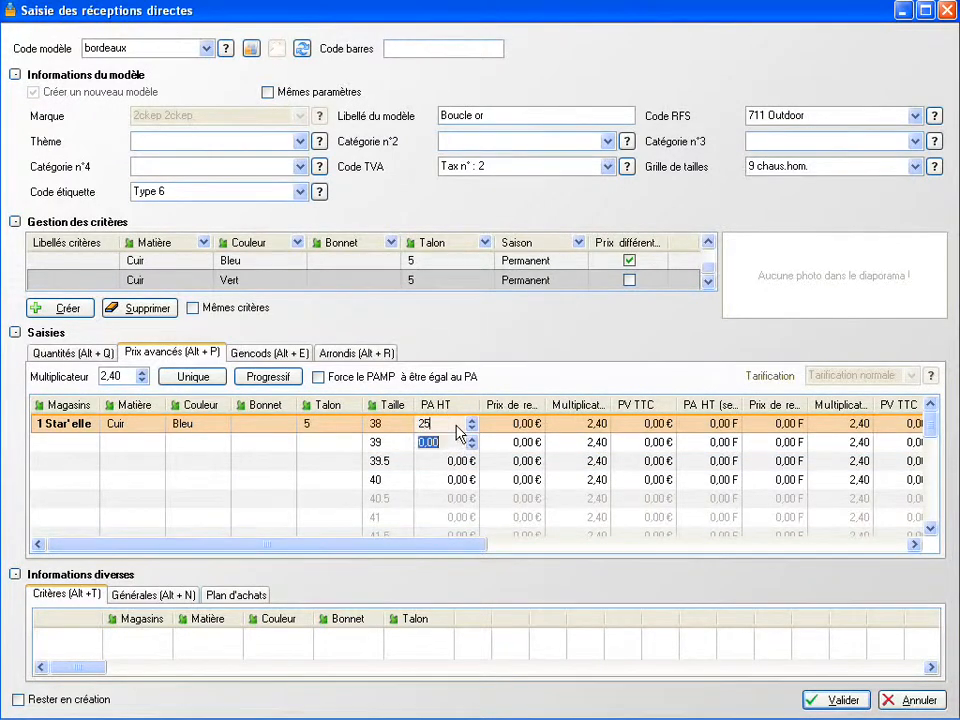
key("Return")
type("30")
key("Return")
type("35")
key("Return")
type("40")
key("Return")
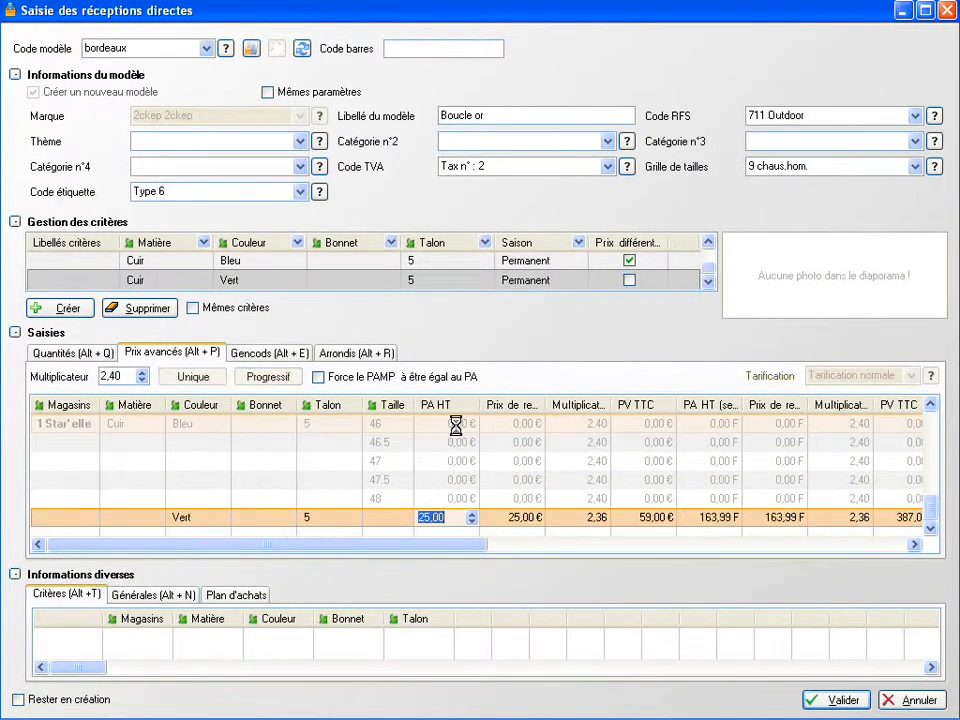
View the Gencods entry grid for the 5 | Cuir | Bleu criterion, starting at size 38.
left_click(116, 376)
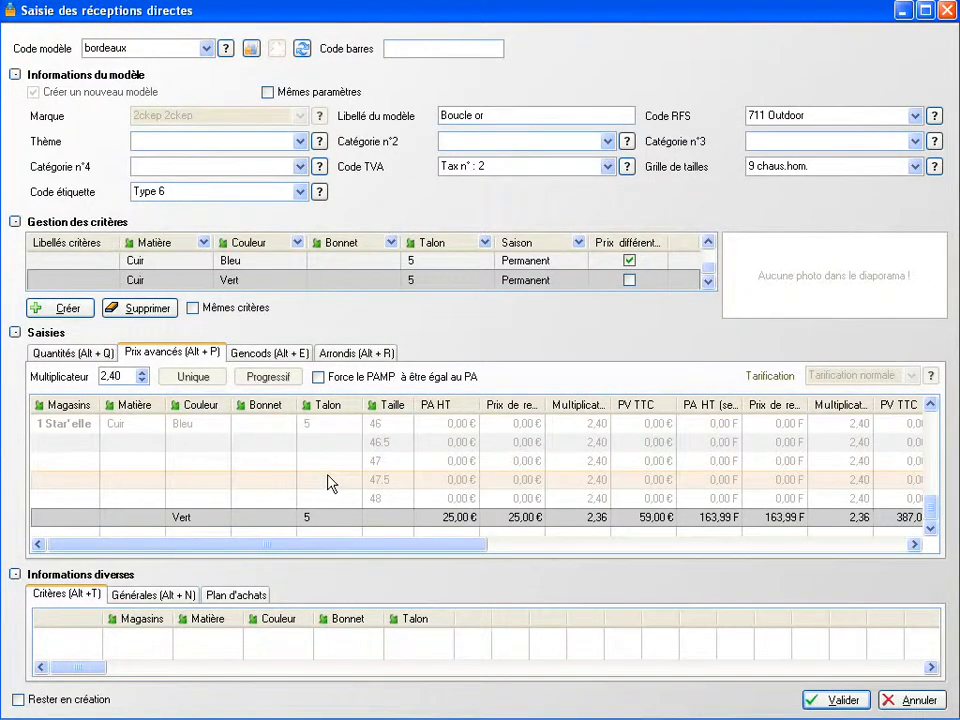
left_click(285, 362)
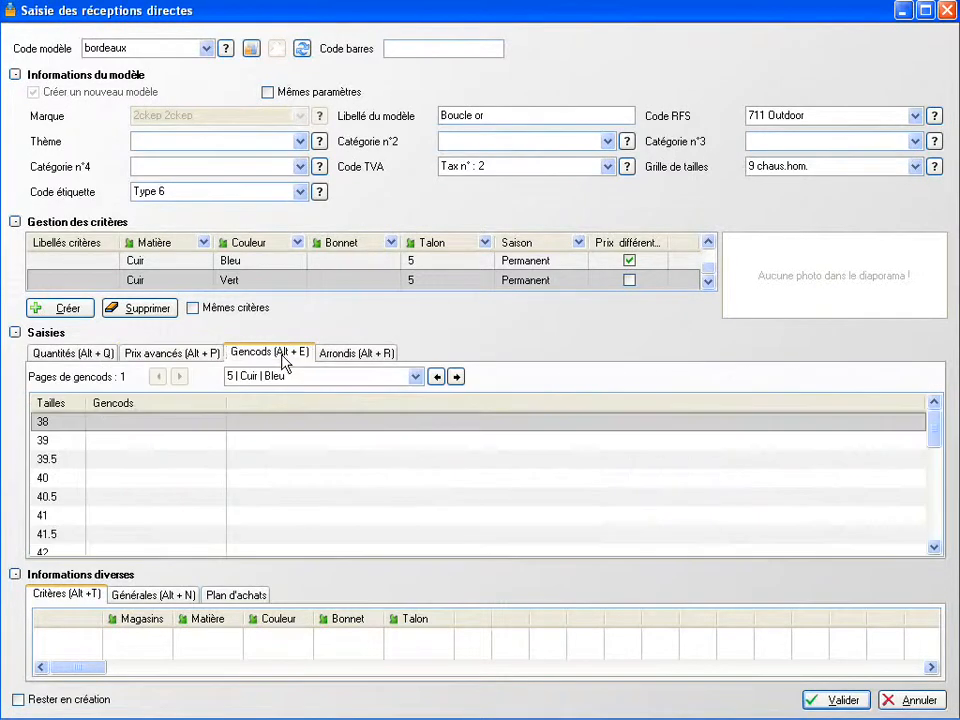
left_click(186, 421)
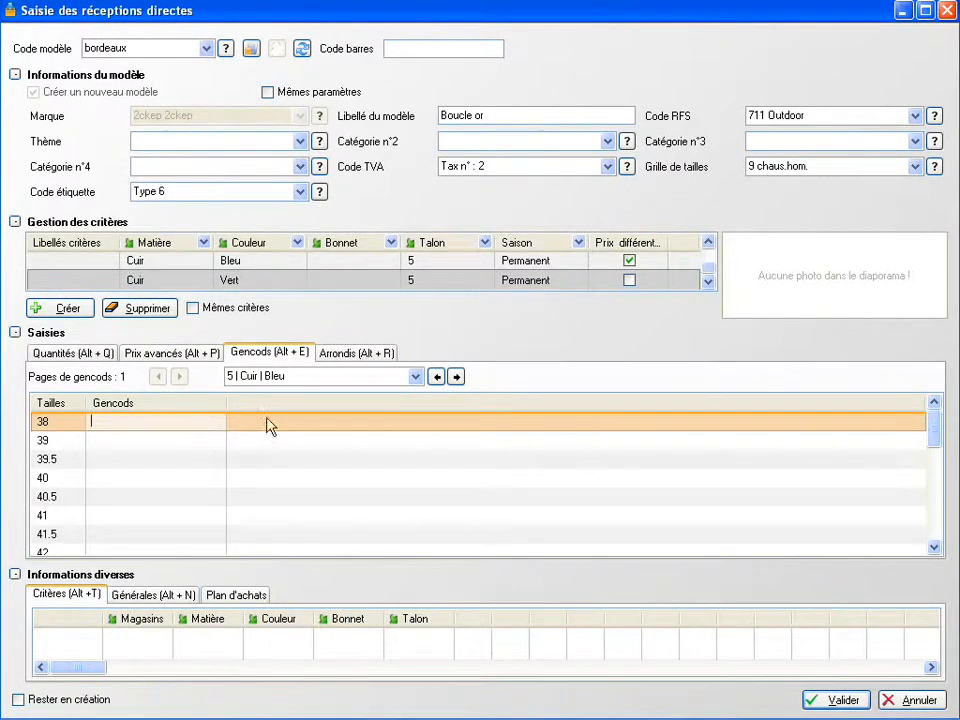
Create a rounding threshold for values from 50 upward, rounded A l'inférieur, ending in 9 at the first level and 5 at the second.
left_click(362, 354)
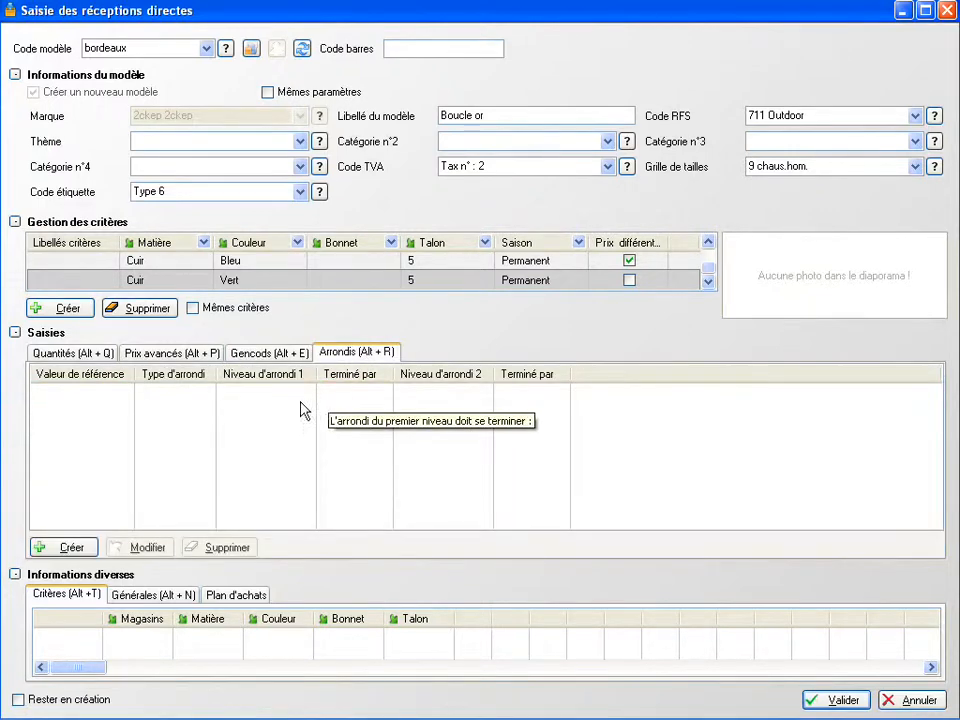
left_click(68, 547)
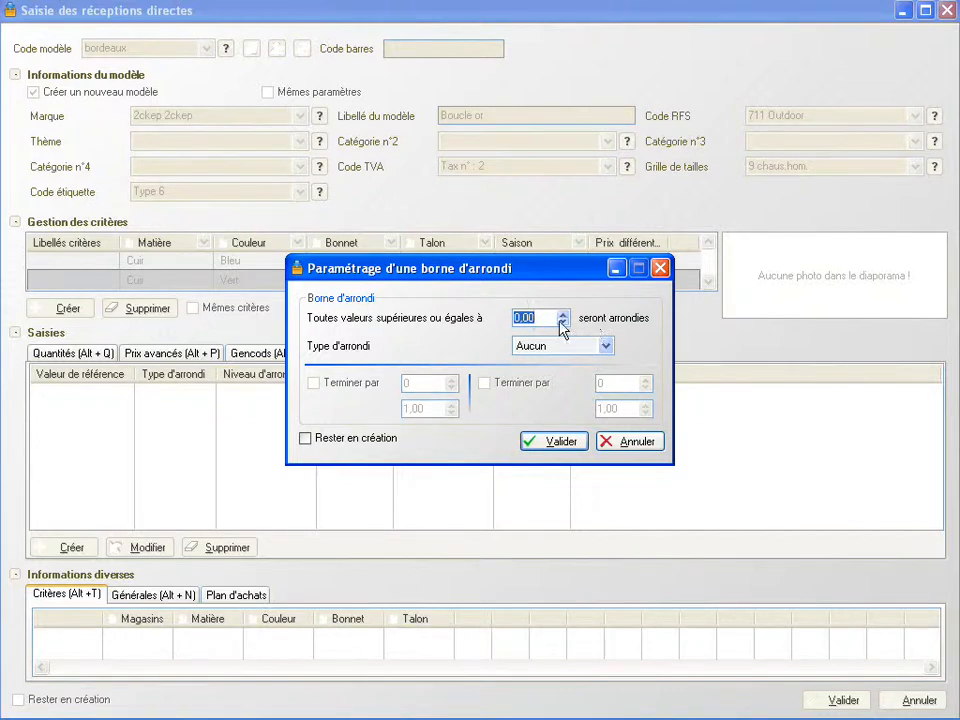
type("50")
left_click(605, 345)
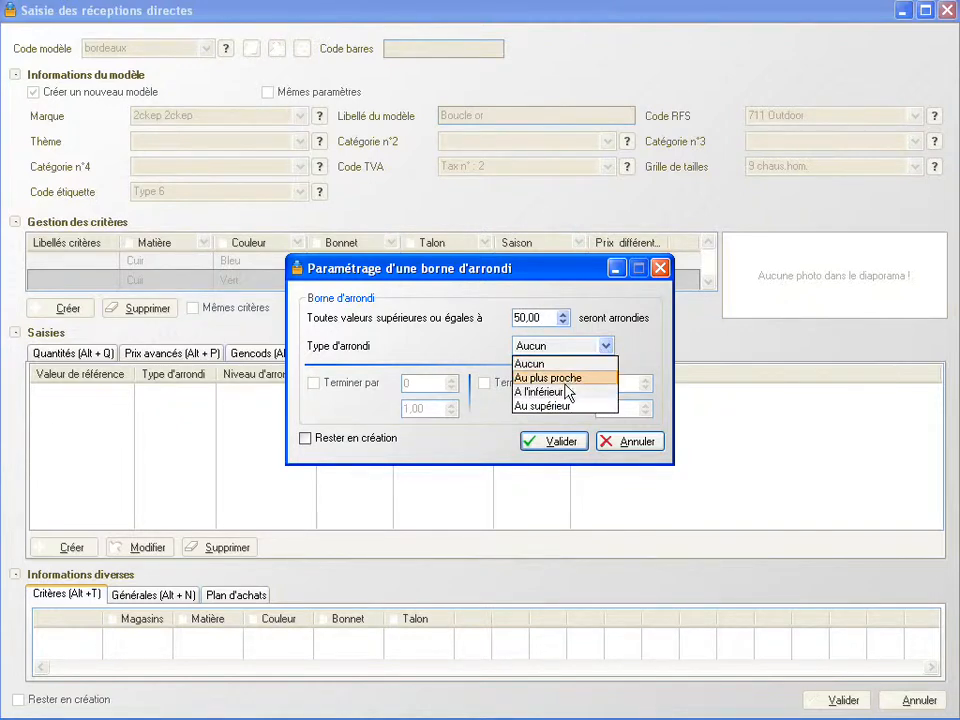
left_click(563, 392)
left_click(340, 383)
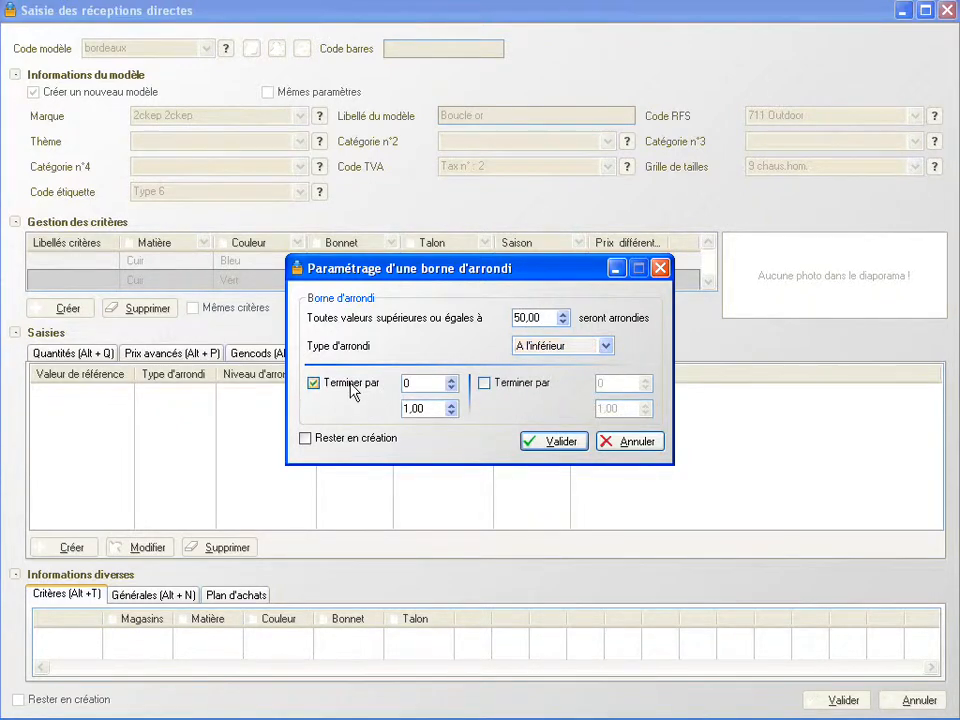
type("9")
left_click(486, 385)
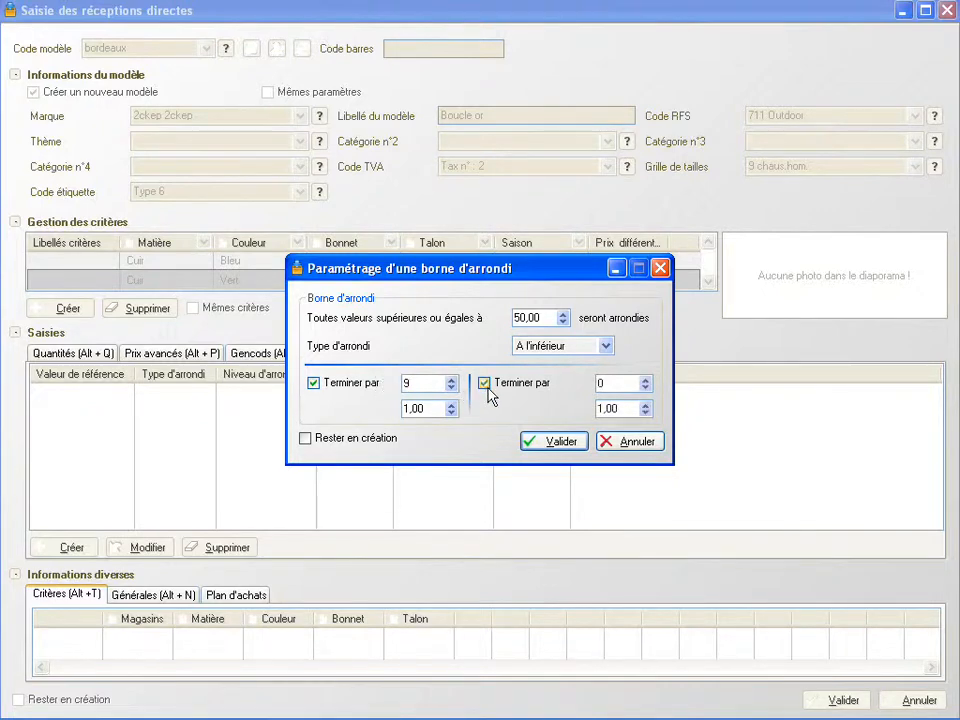
left_click(600, 384)
left_click(556, 443)
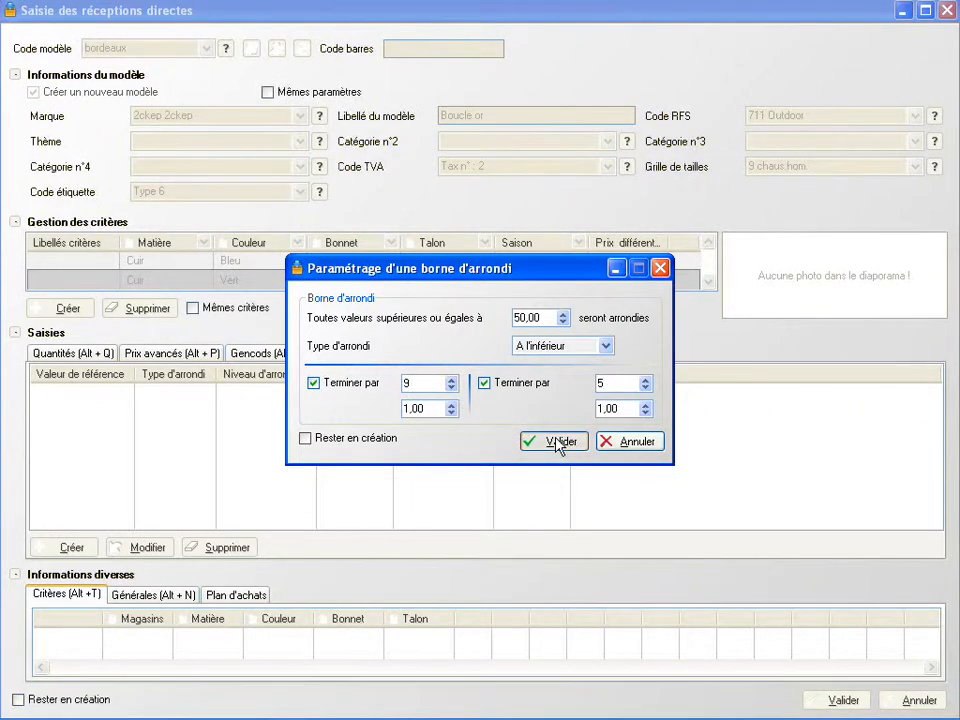
left_click(556, 443)
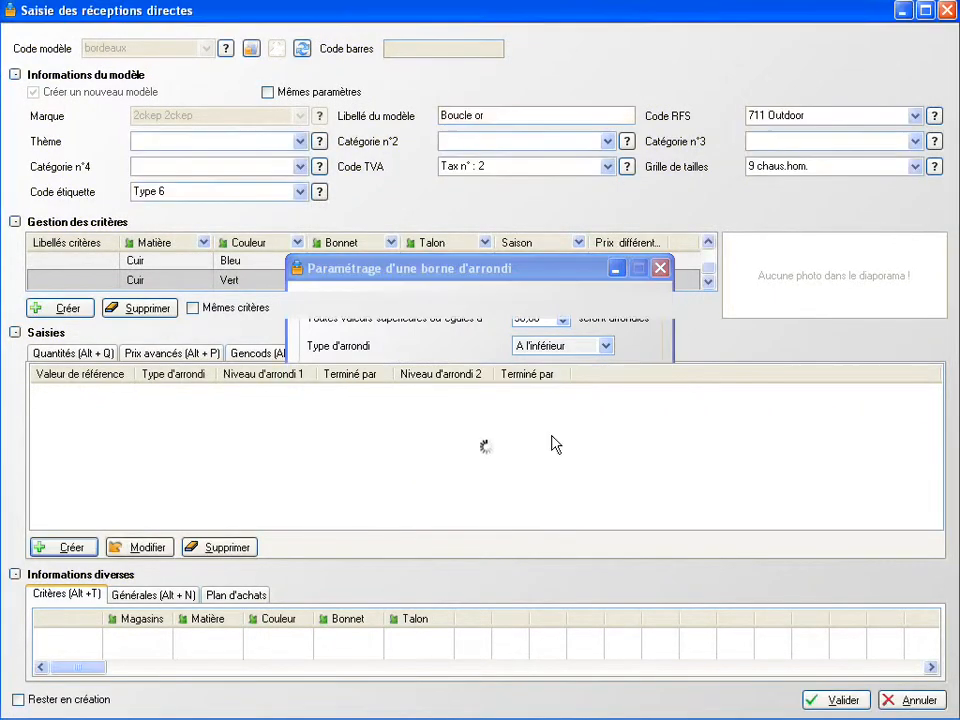
Review the model's quantities and general information, and validate the direct reception entry.
left_click(98, 358)
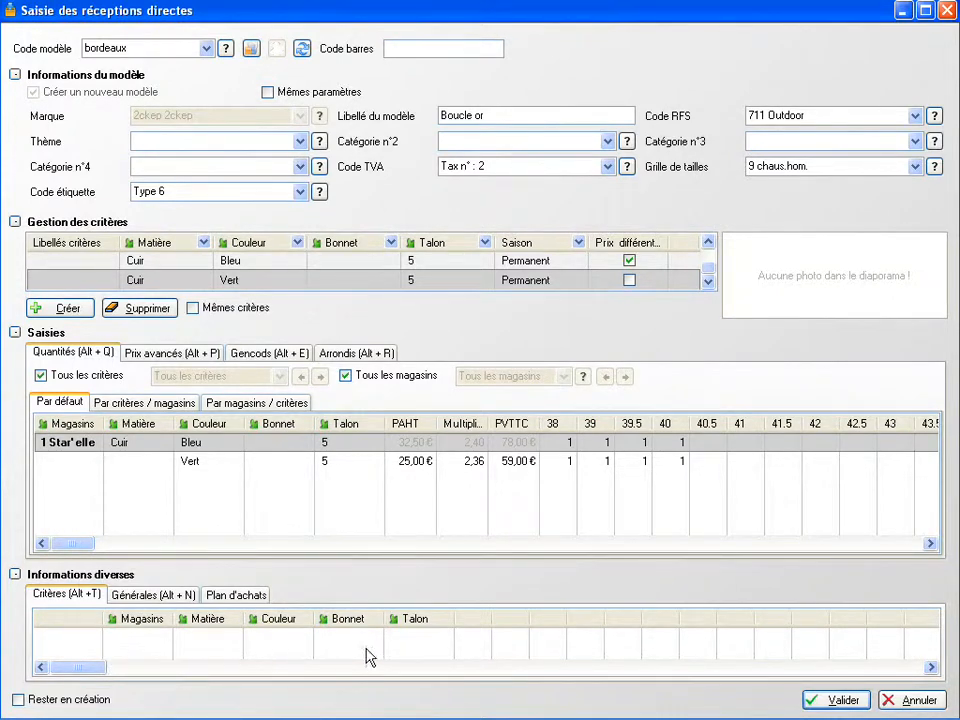
left_click(140, 602)
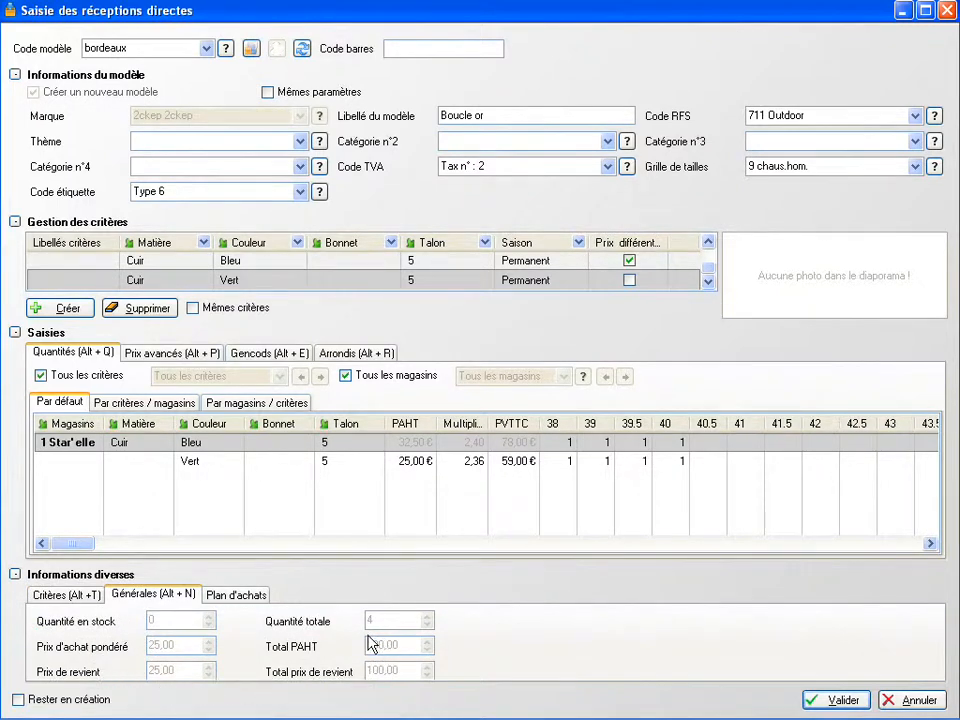
left_click(838, 704)
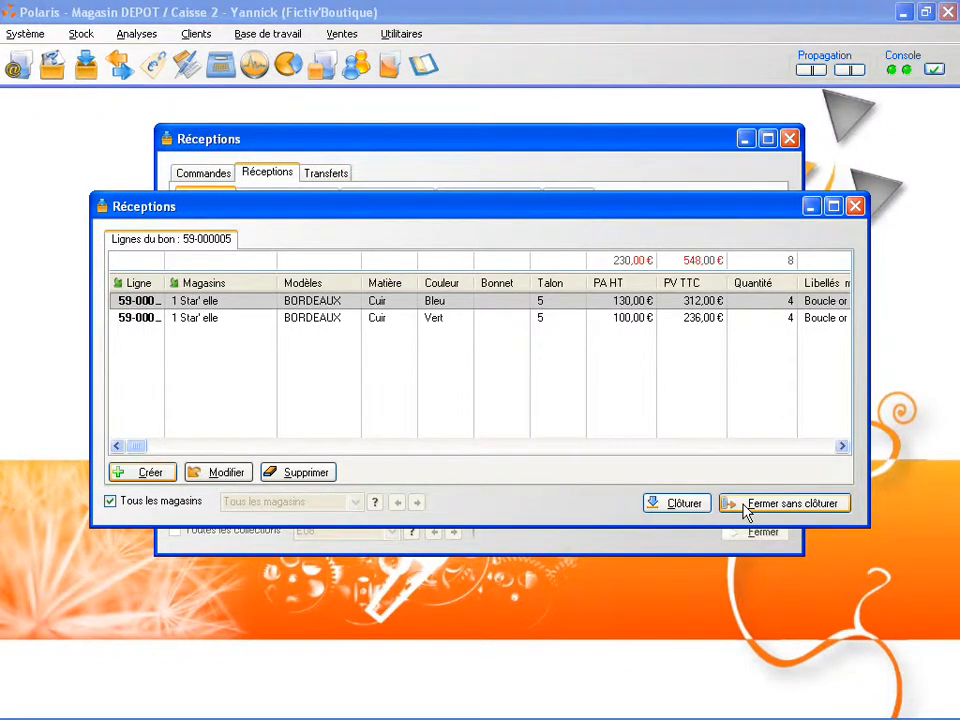
Close out the reception slip (Clôturer) and open the Editions for the 2ckep reception.
left_click(689, 508)
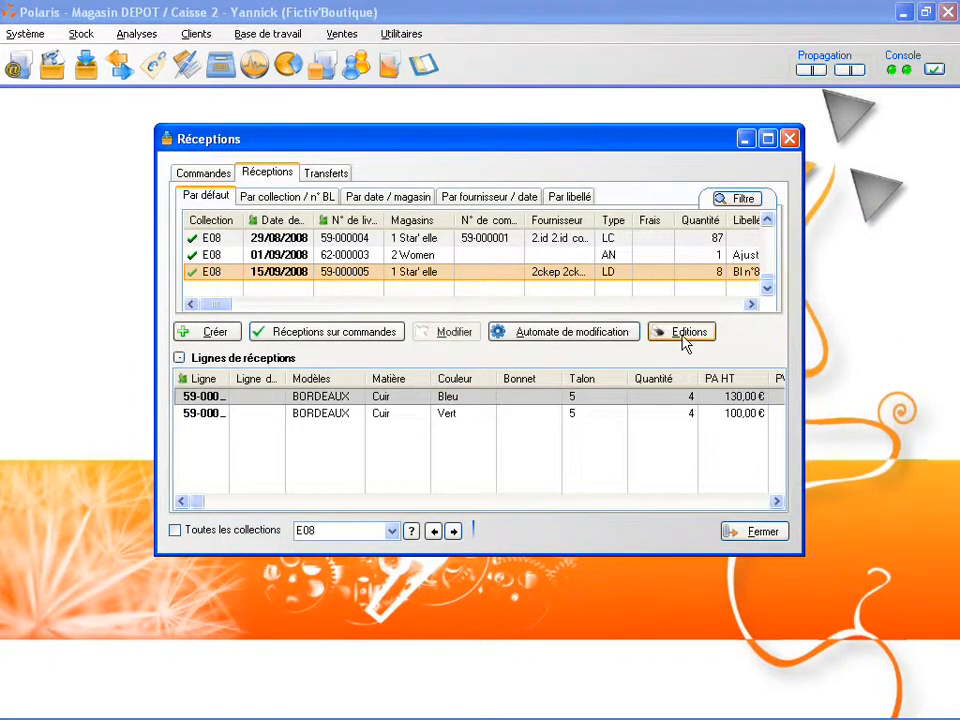
left_click(684, 343)
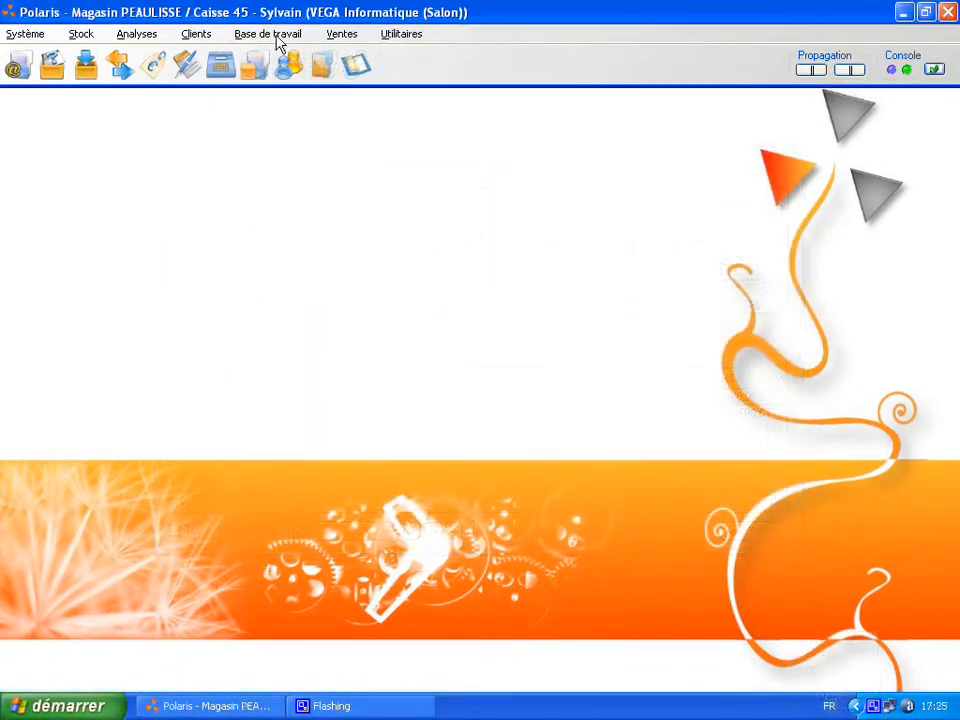
Create a collection labelled E12 with start date 15/02/2012 in the collections window.
left_click(272, 34)
mouse_move(276, 84)
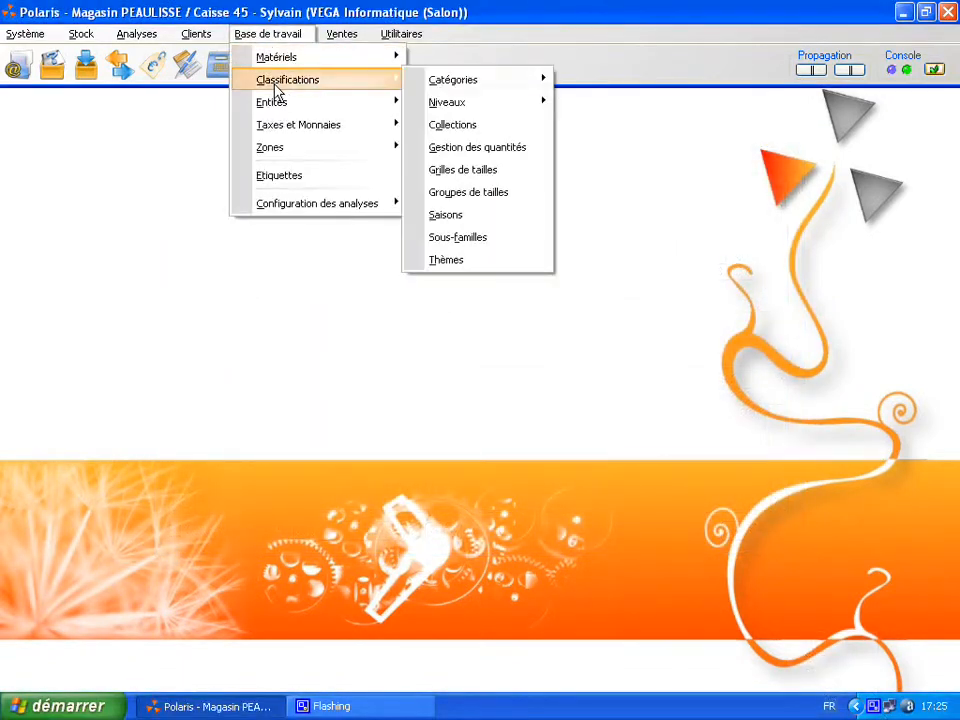
left_click(456, 127)
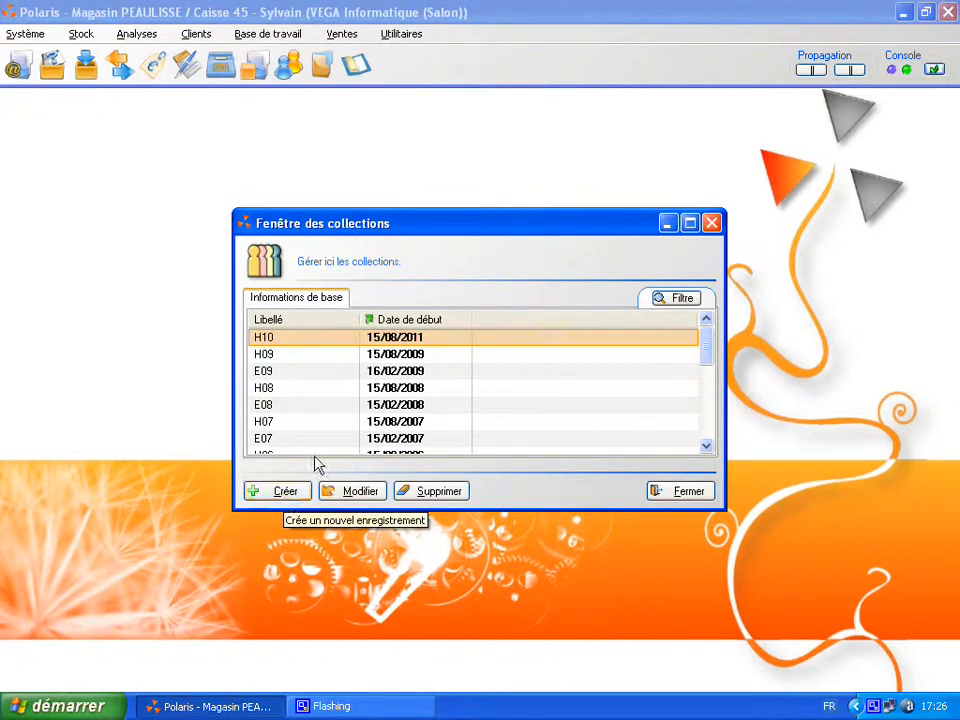
right_click(314, 362)
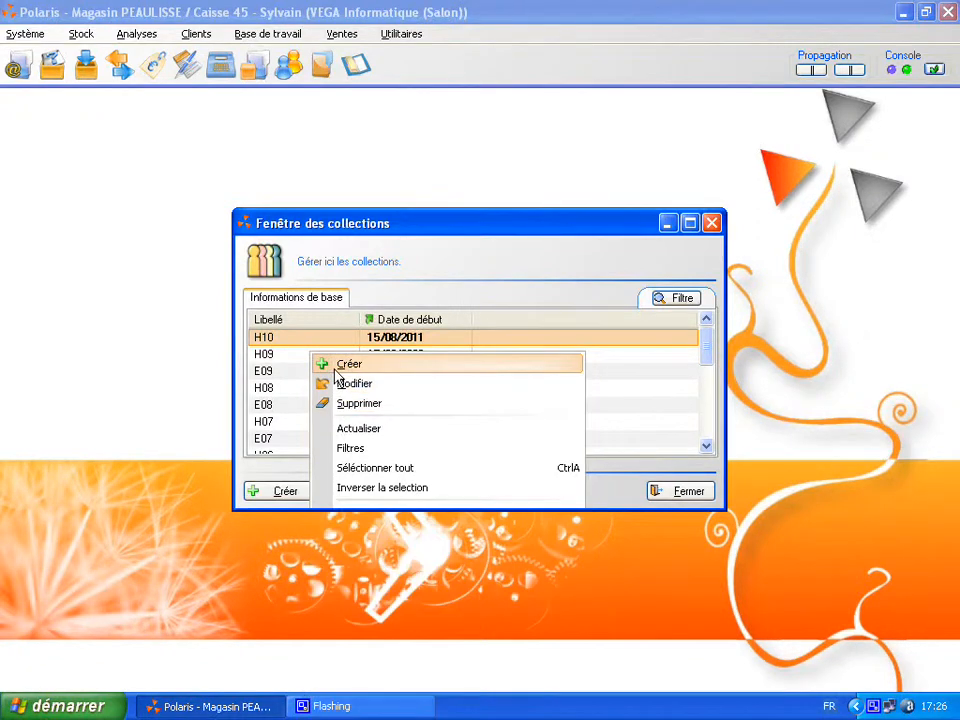
left_click(345, 364)
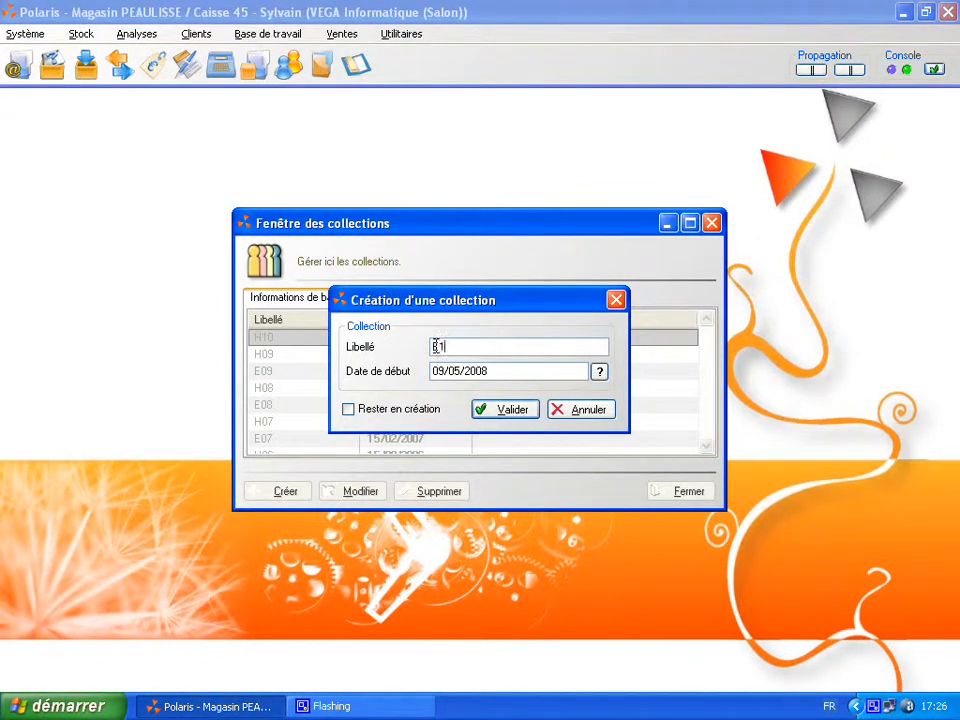
key("Tab")
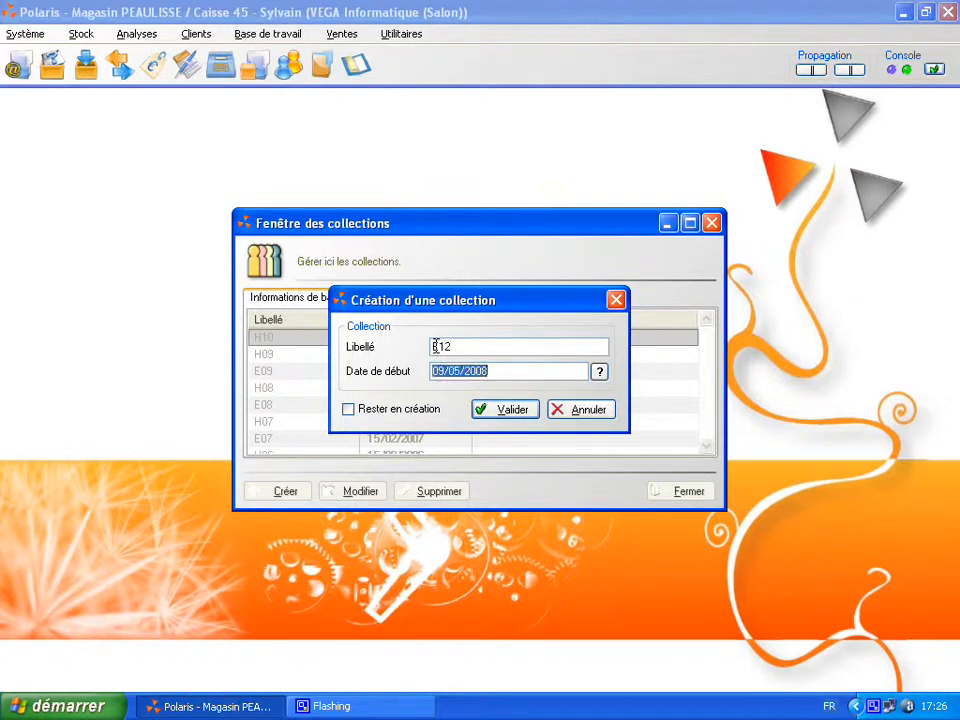
type("15")
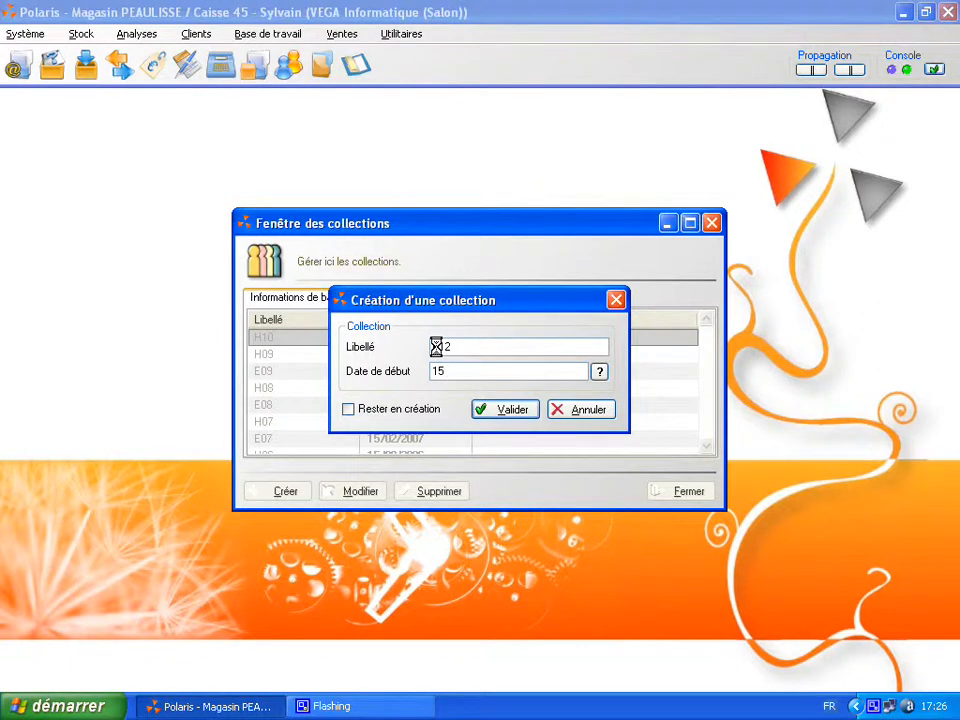
type("0212")
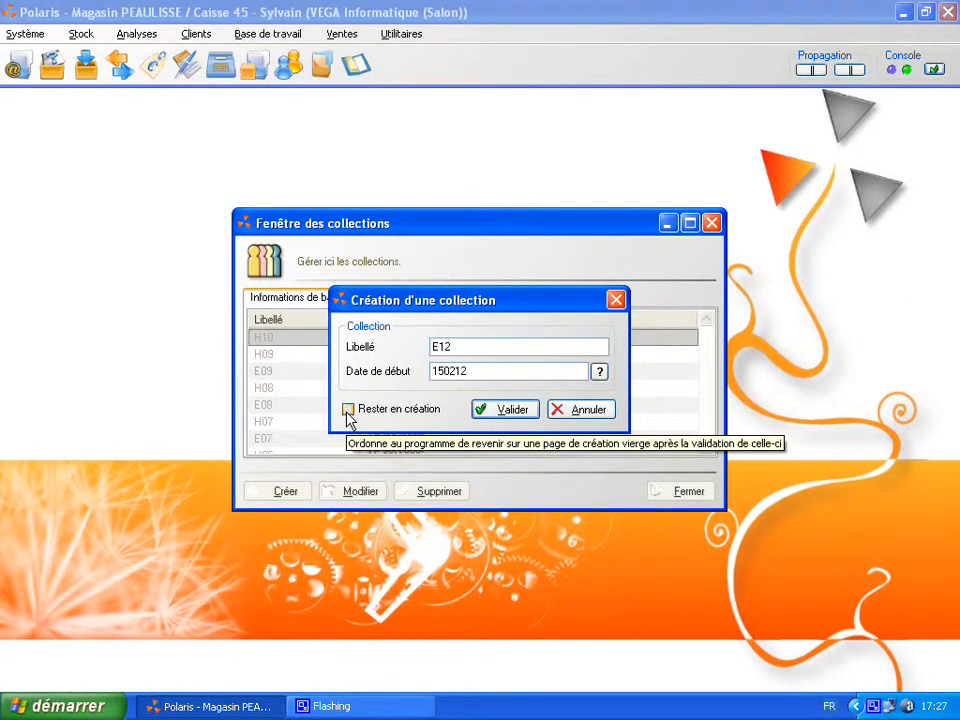
left_click(500, 420)
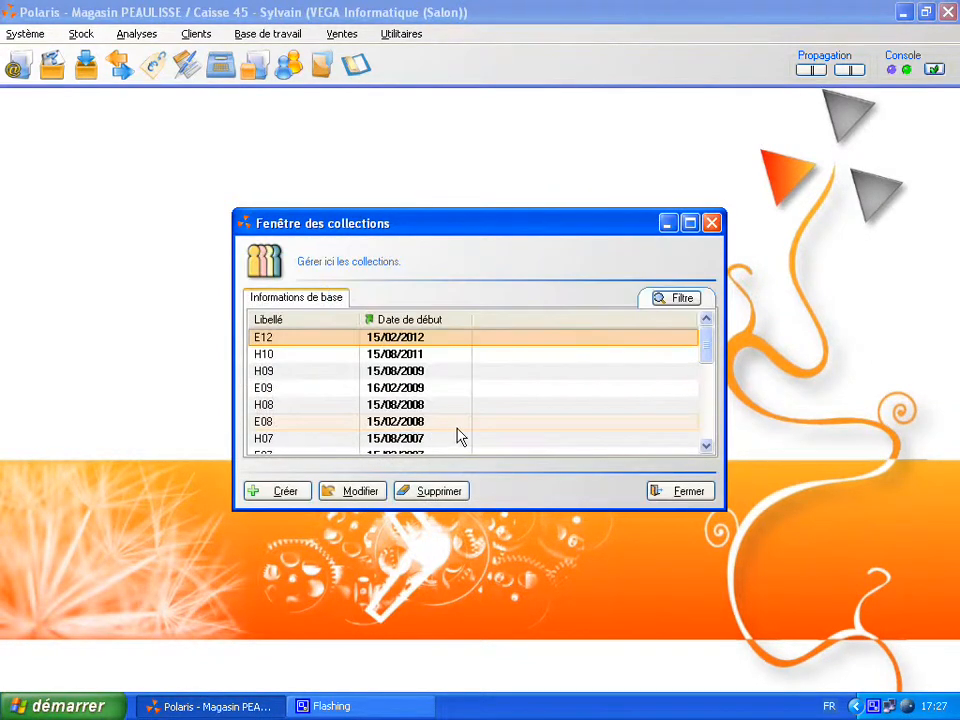
Change the start date of collection E12 to 15/02/2013.
left_click(331, 494)
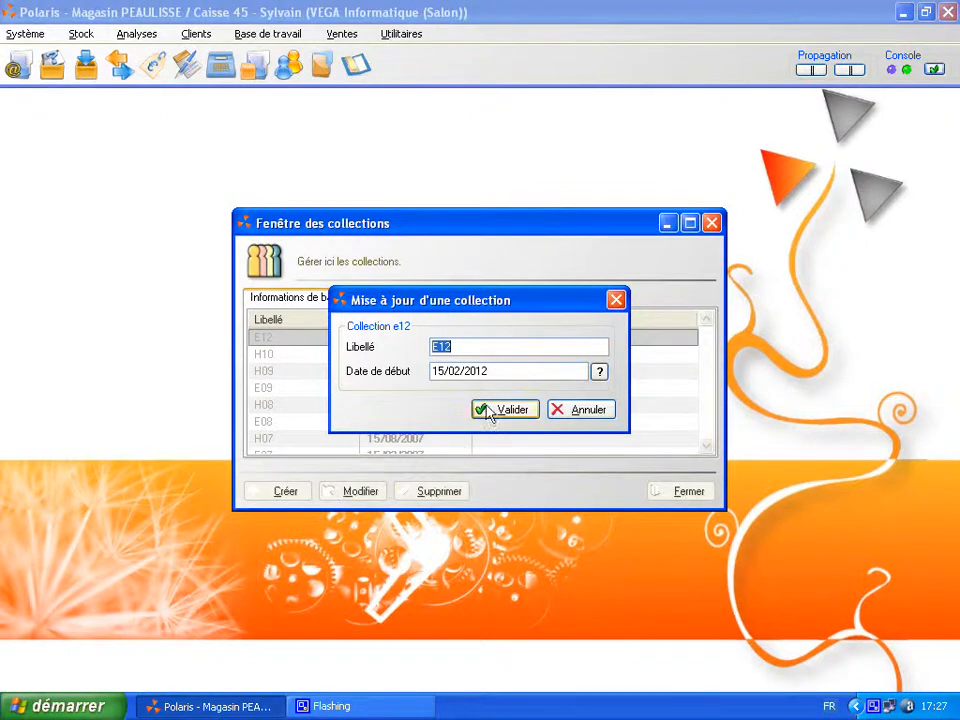
left_click(491, 374)
key("BackSpace")
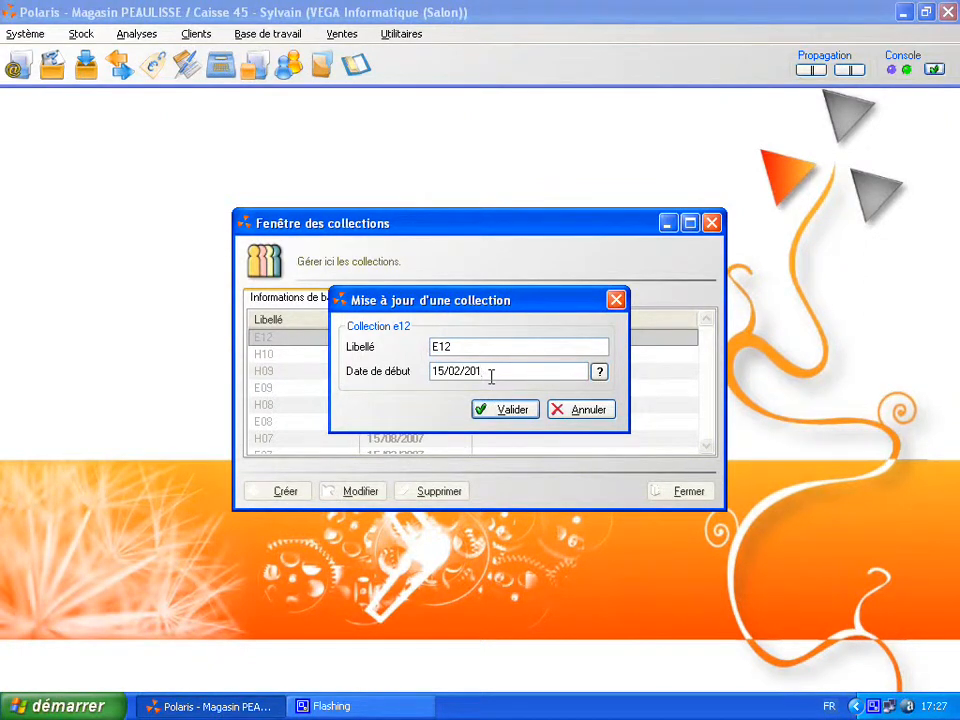
type("3")
left_click(489, 414)
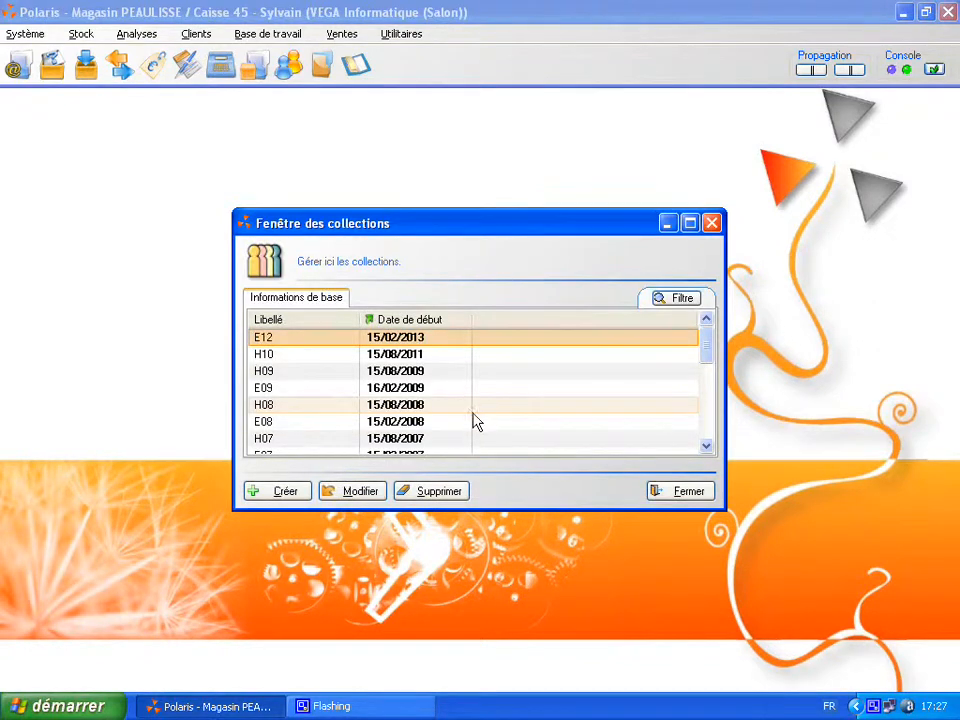
Delete collection E12 from the collections list, accepting its placement in quarantine, and close the collections window.
left_click(329, 406)
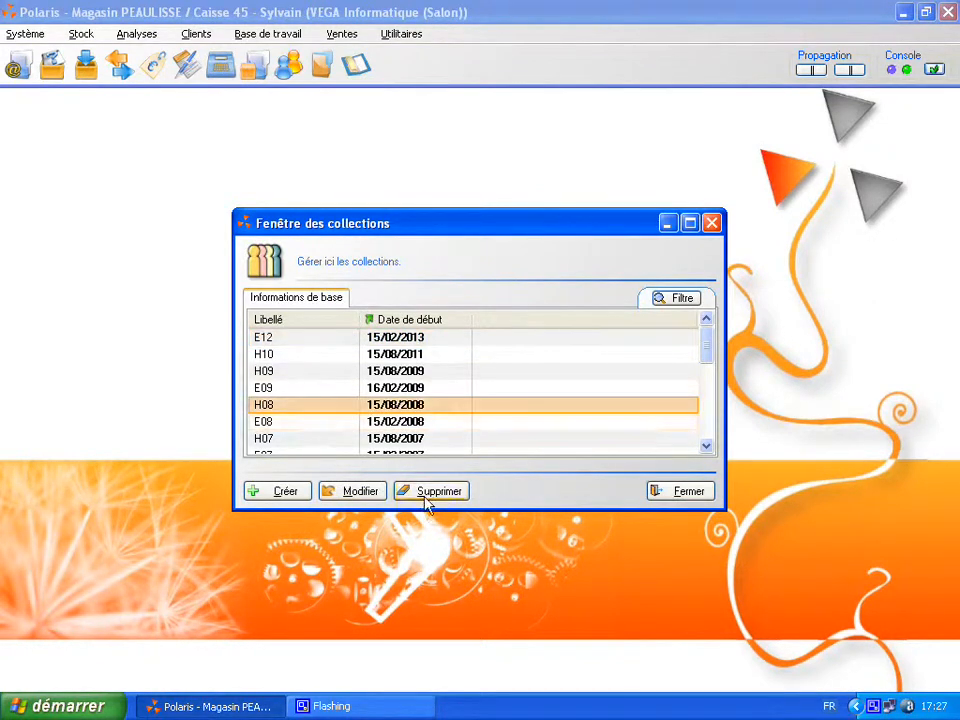
left_click(308, 340)
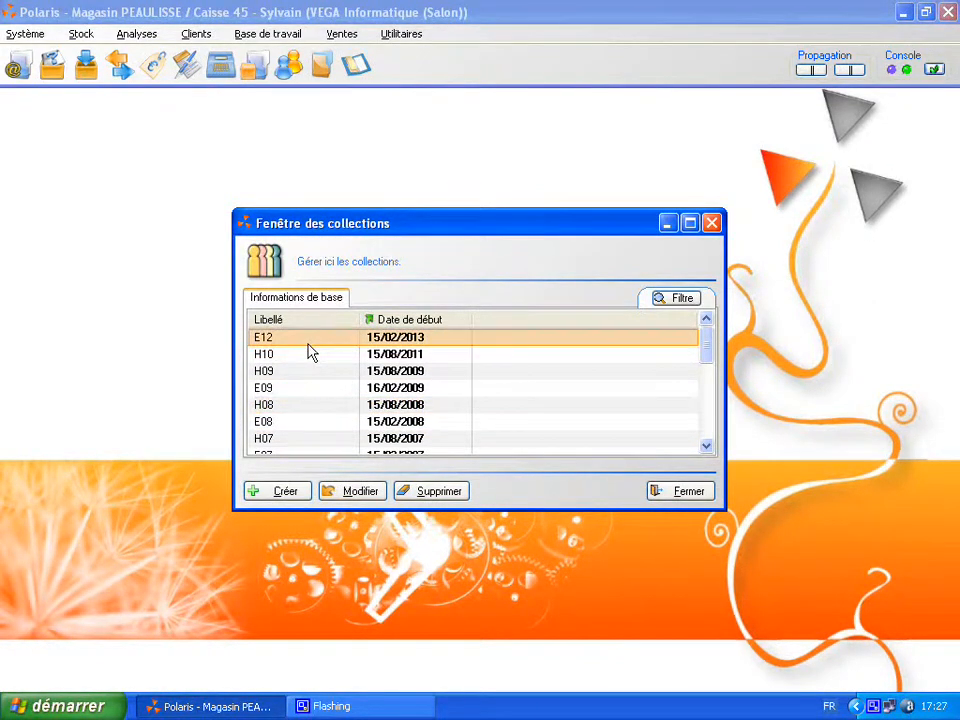
left_click(425, 503)
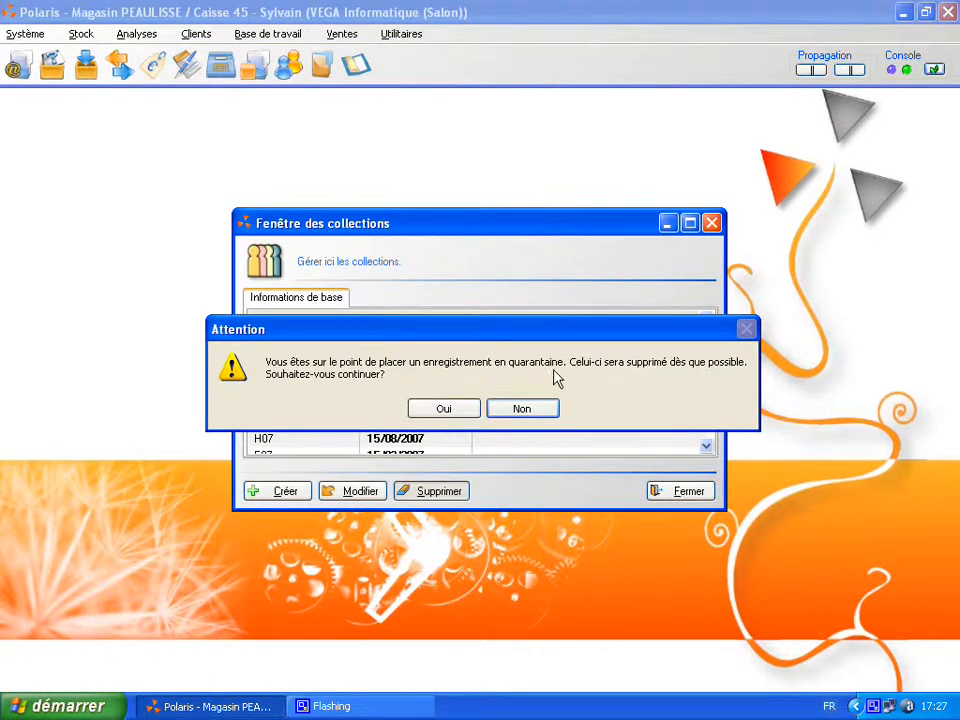
left_click(455, 413)
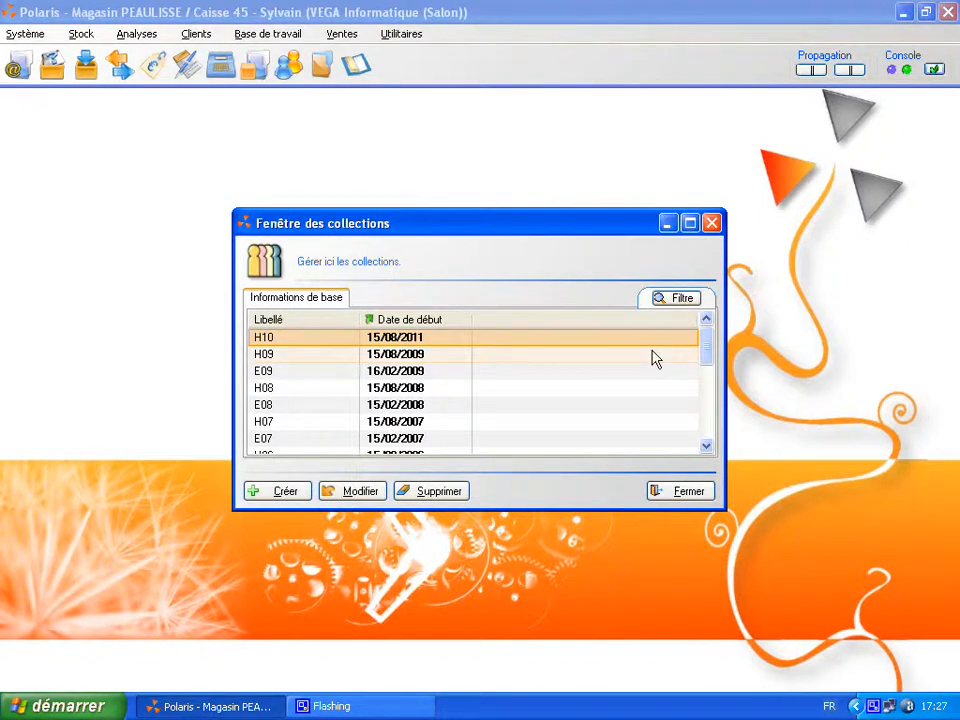
left_click(657, 496)
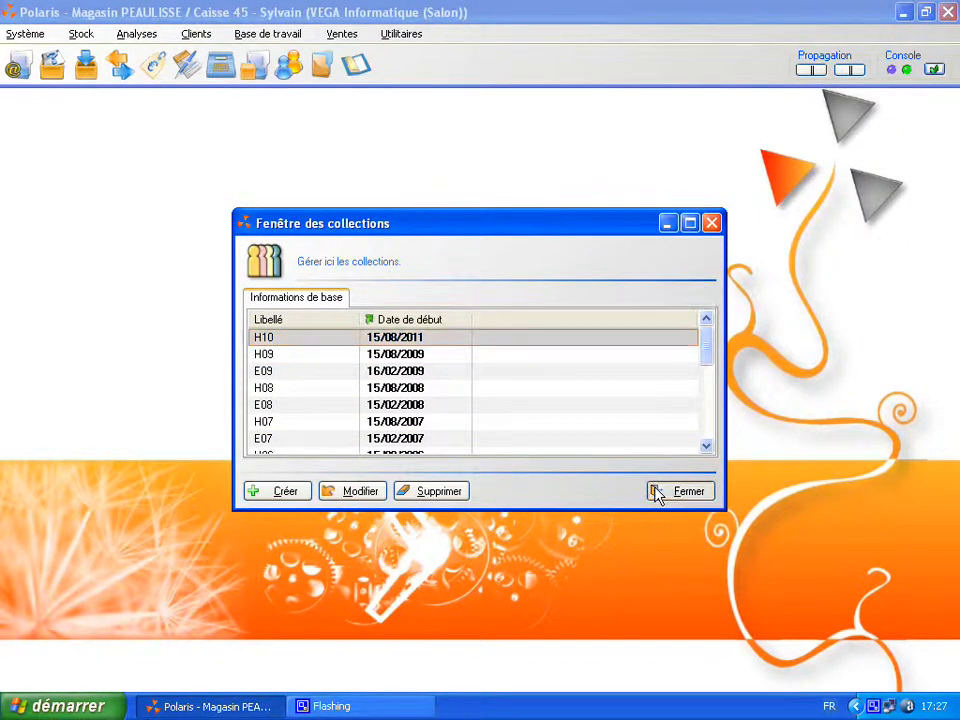
right_click(873, 706)
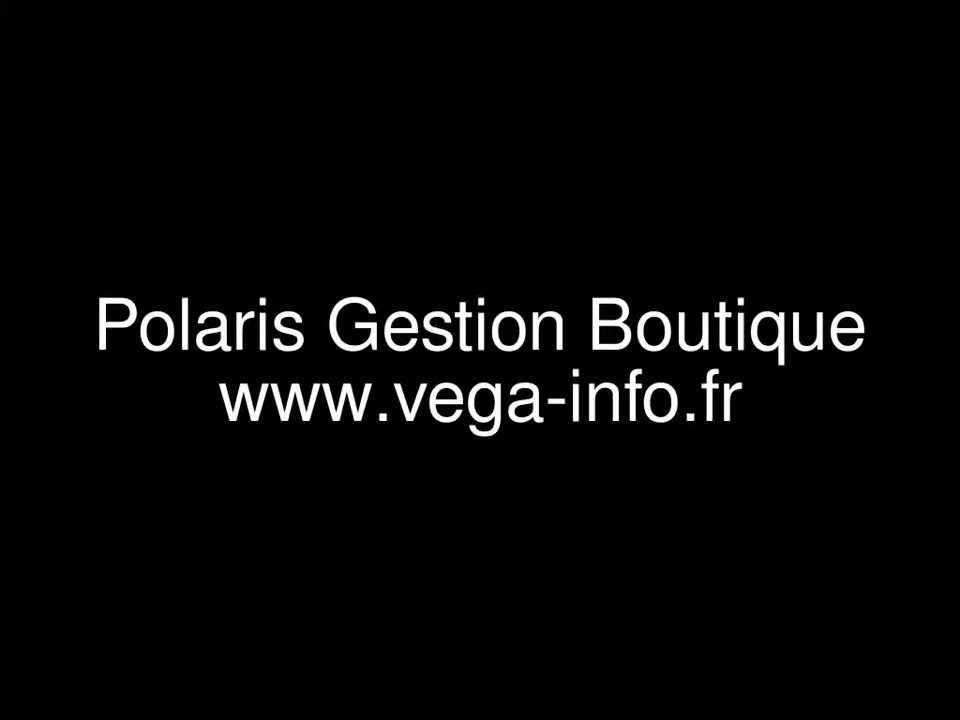